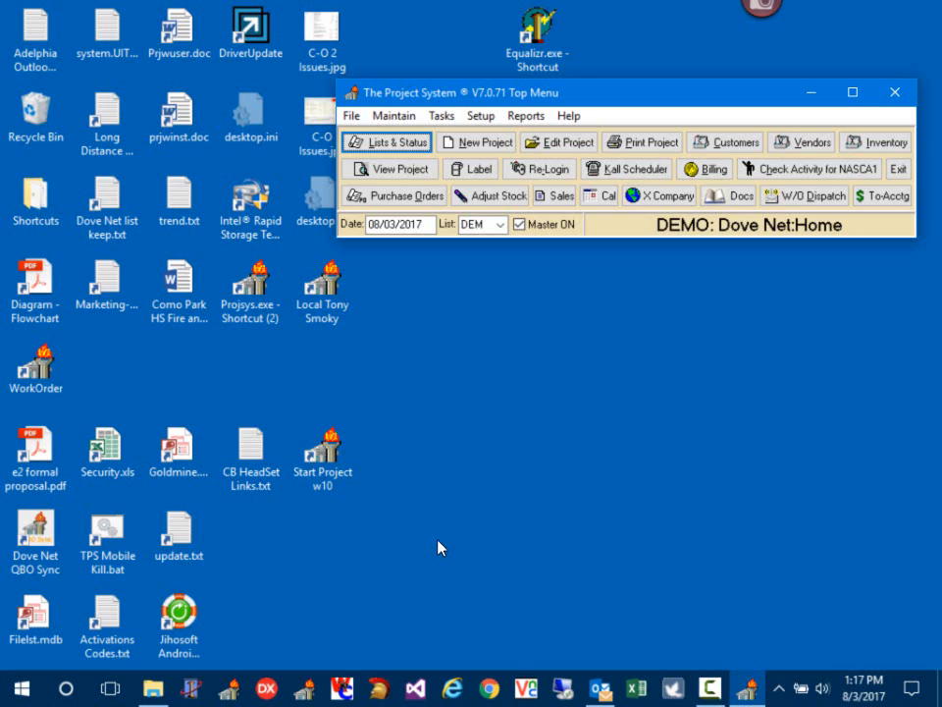
Step: Open the Fairfax Hospital project "AC System, Building 21" from the Wait Parts status list and narrow its Description column
click(397, 147)
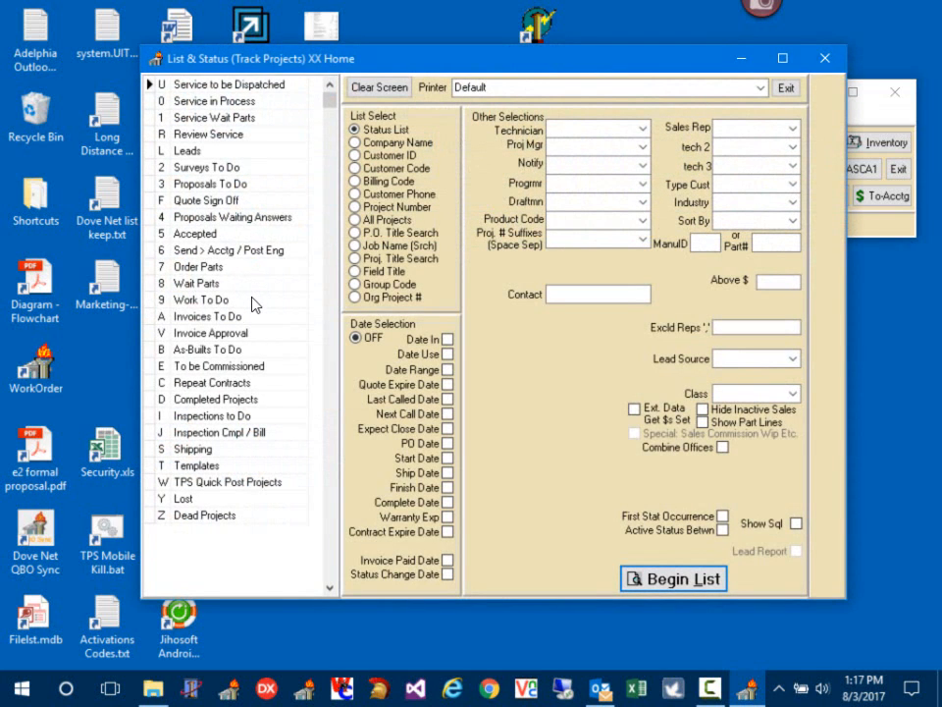
double_click(252, 283)
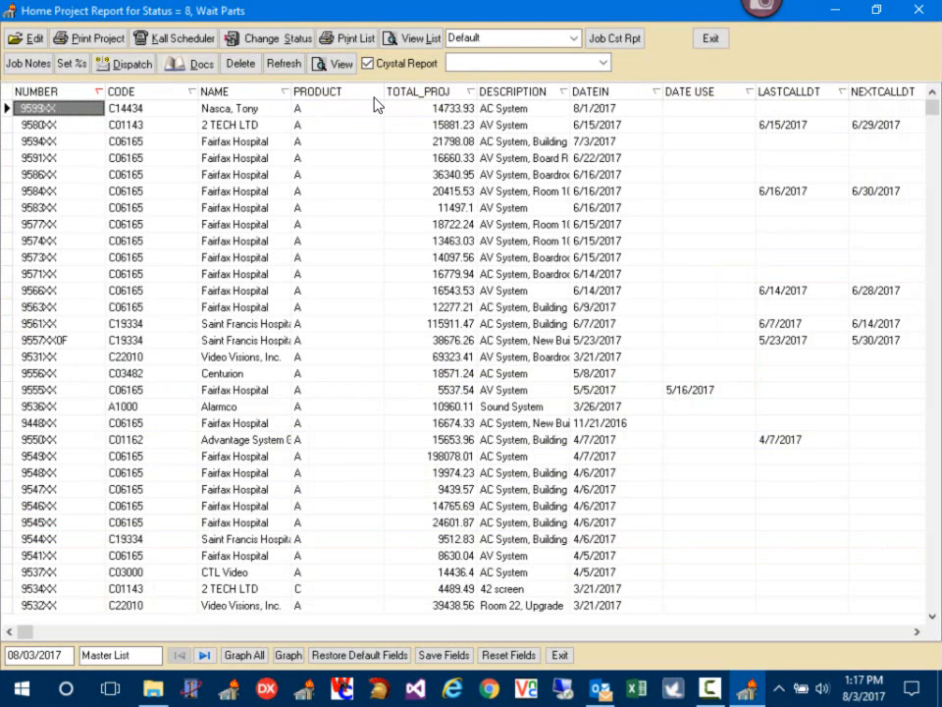
click(539, 142)
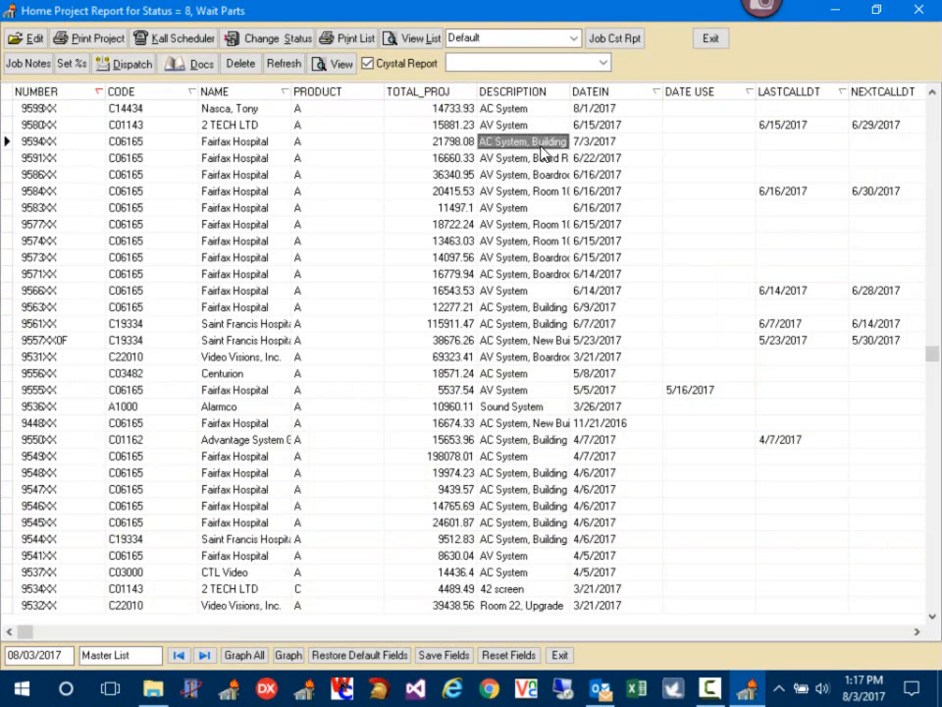
double_click(540, 150)
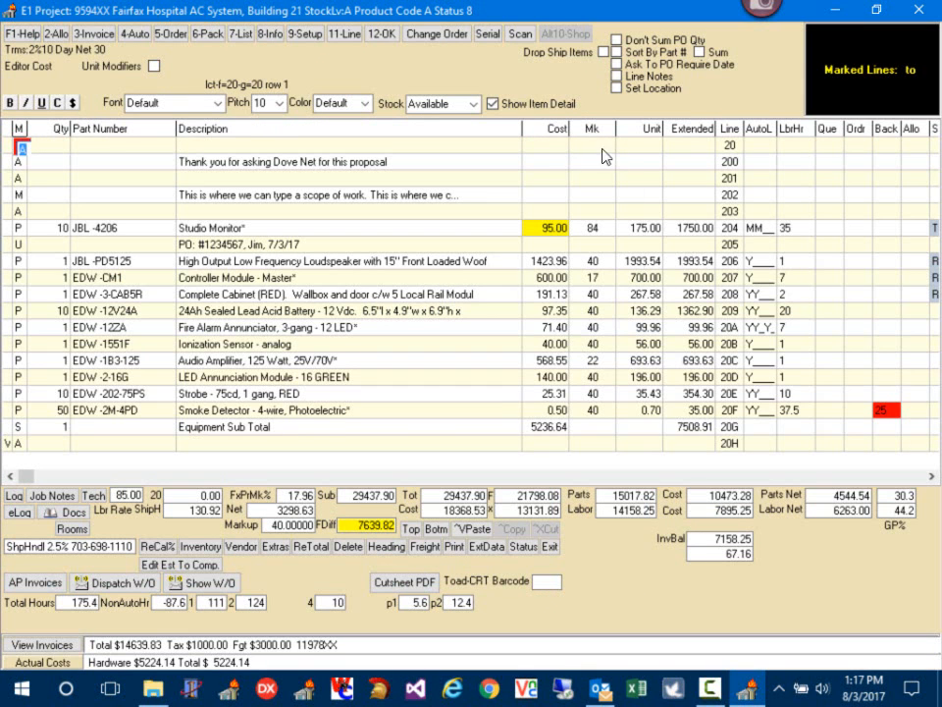
drag(521, 131, 319, 172)
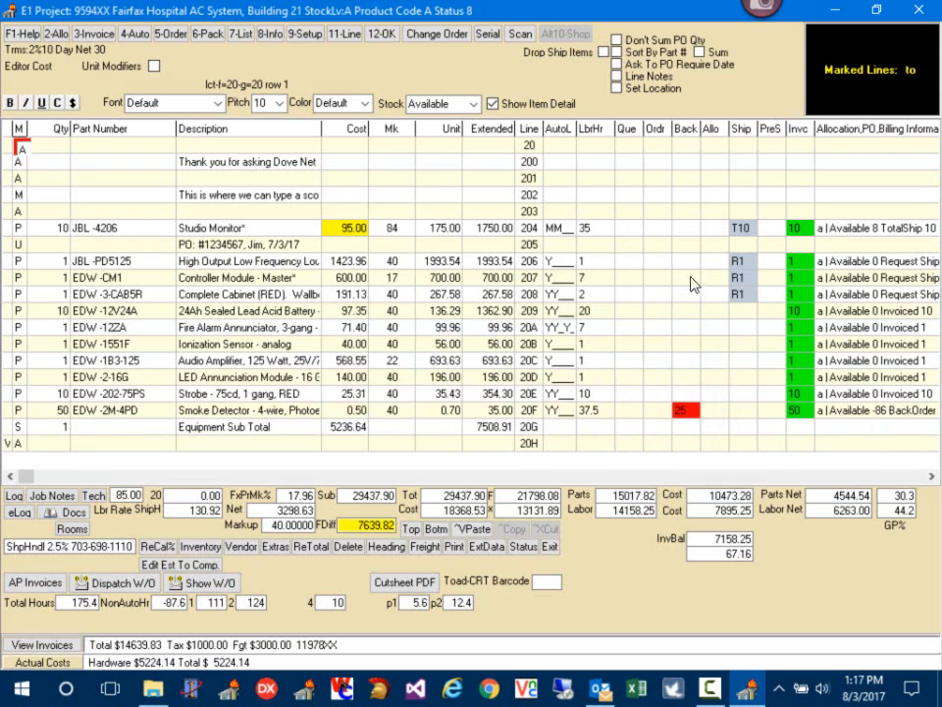
Step: Look up the purchase order number in the item info of the 24Ah Sealed Lead Acid Battery line
click(19, 310)
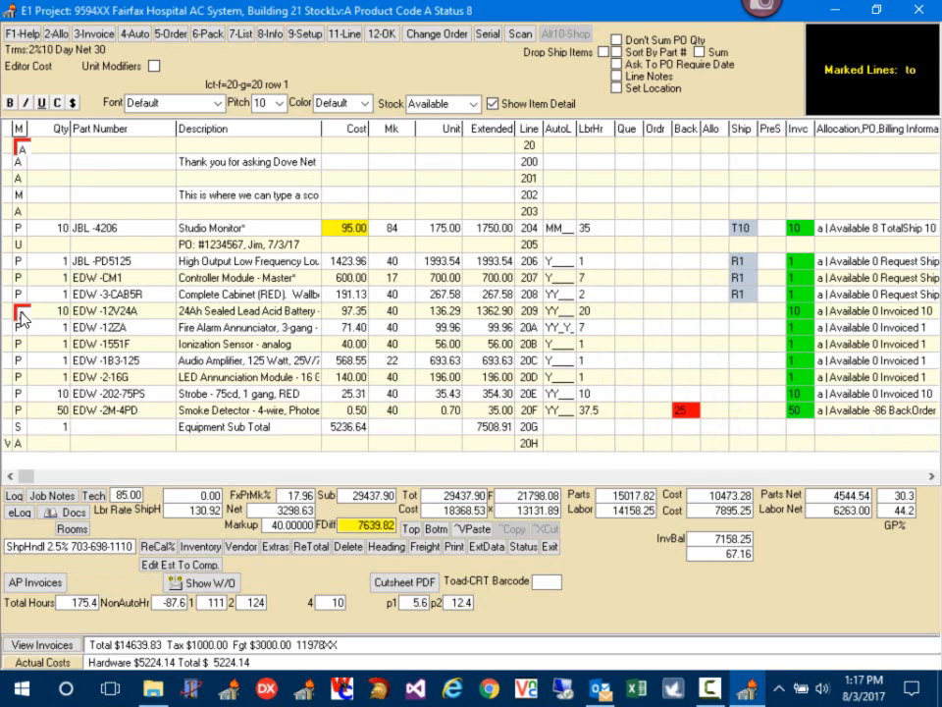
click(270, 33)
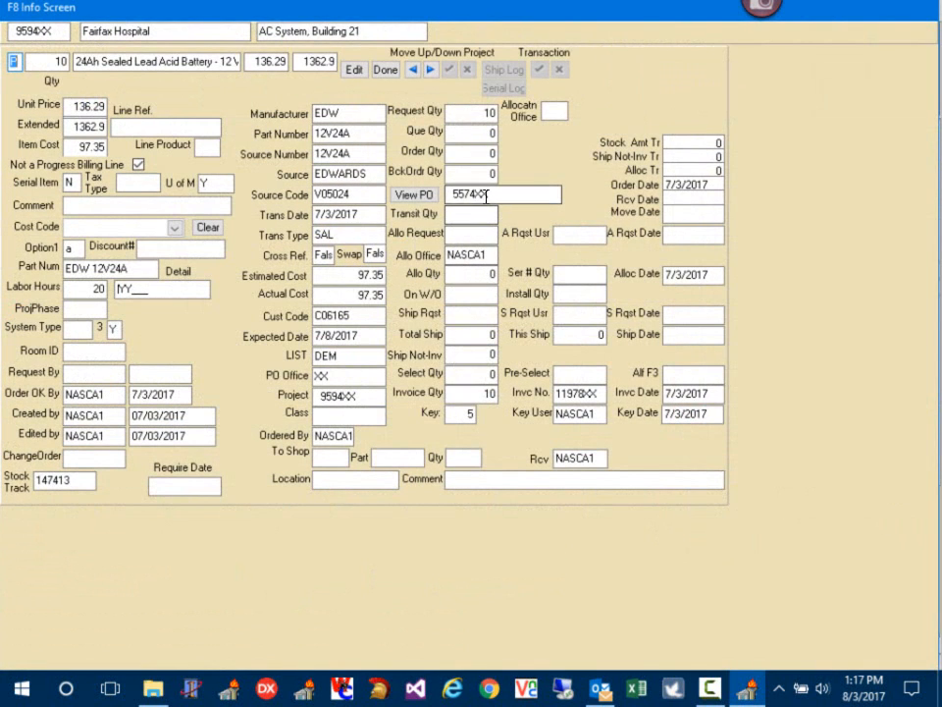
click(441, 195)
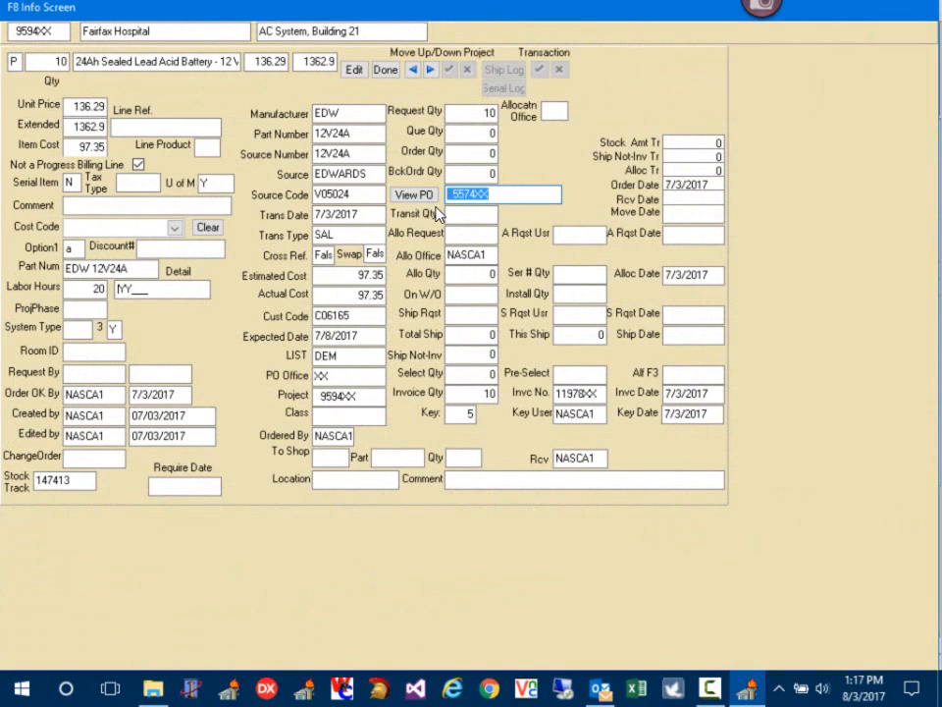
click(385, 70)
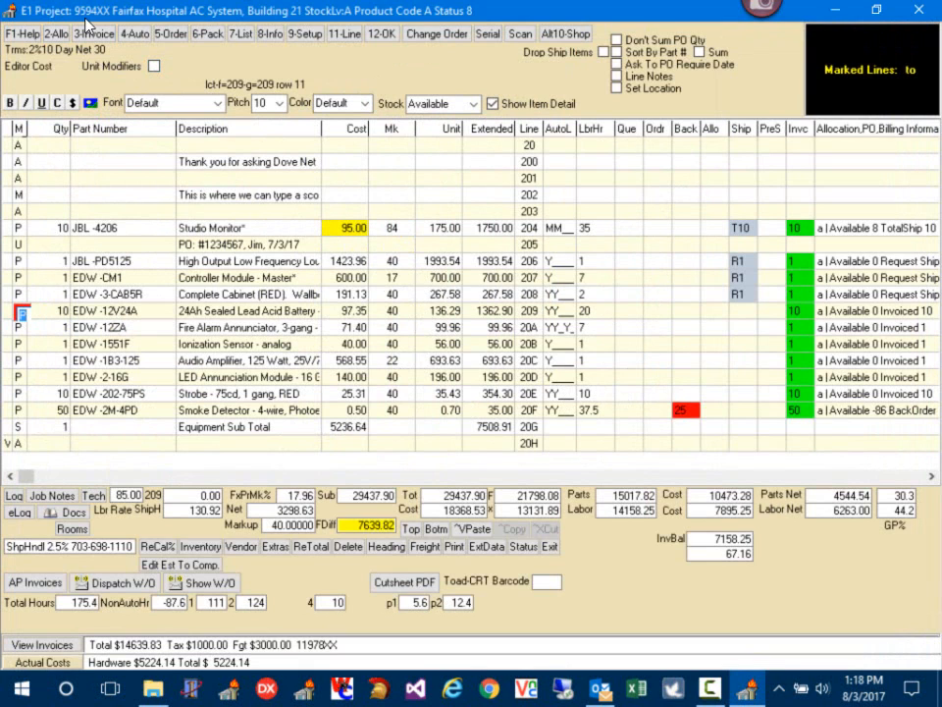
Step: Close the project, the Wait Parts report and the List & Status window
click(551, 547)
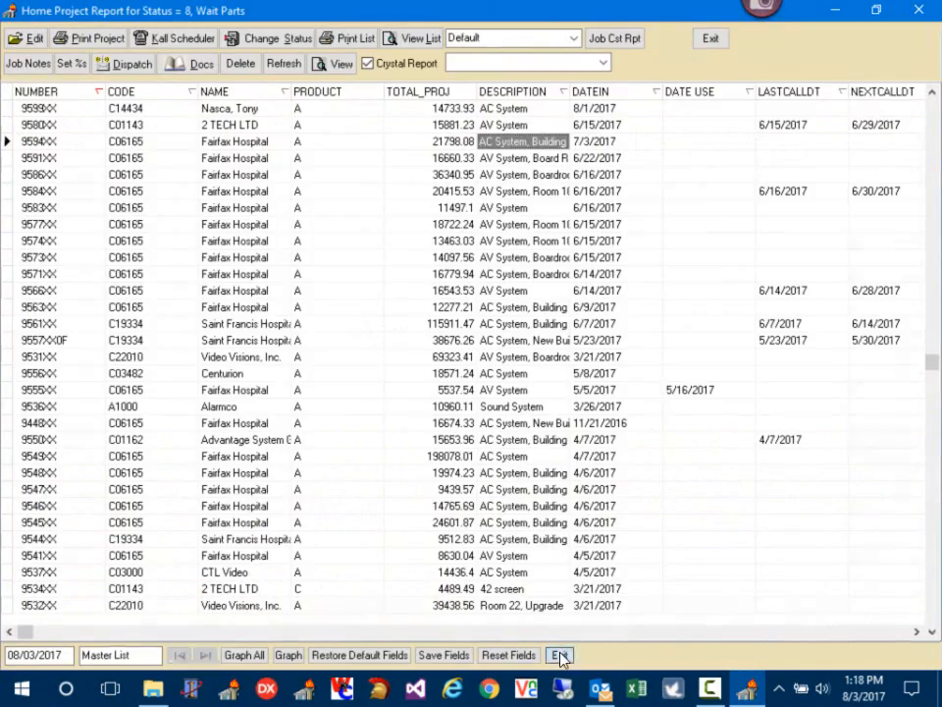
click(561, 653)
click(673, 585)
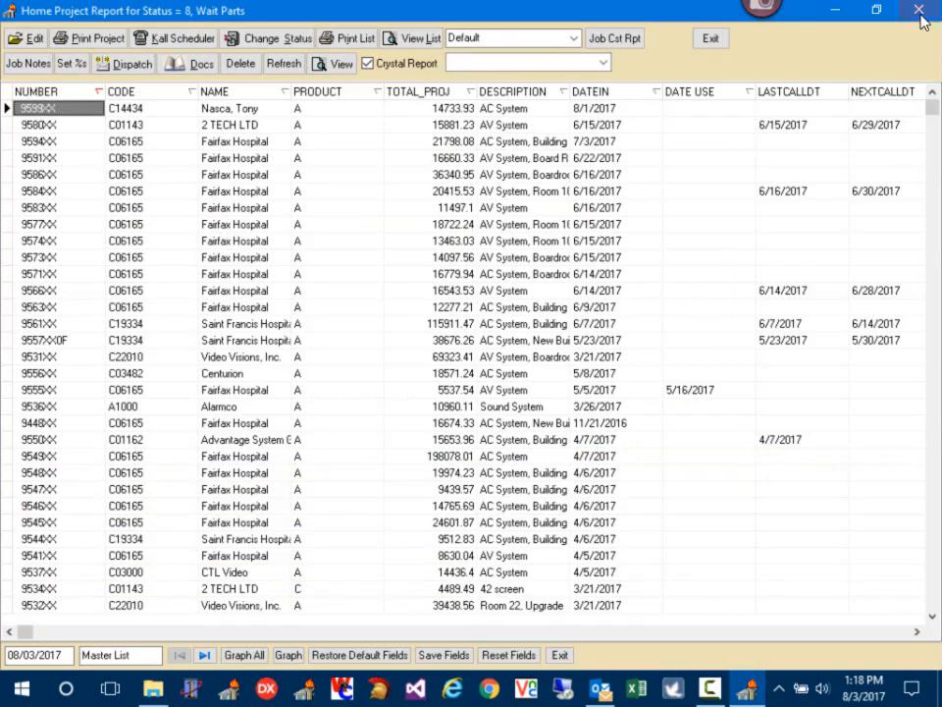
click(919, 11)
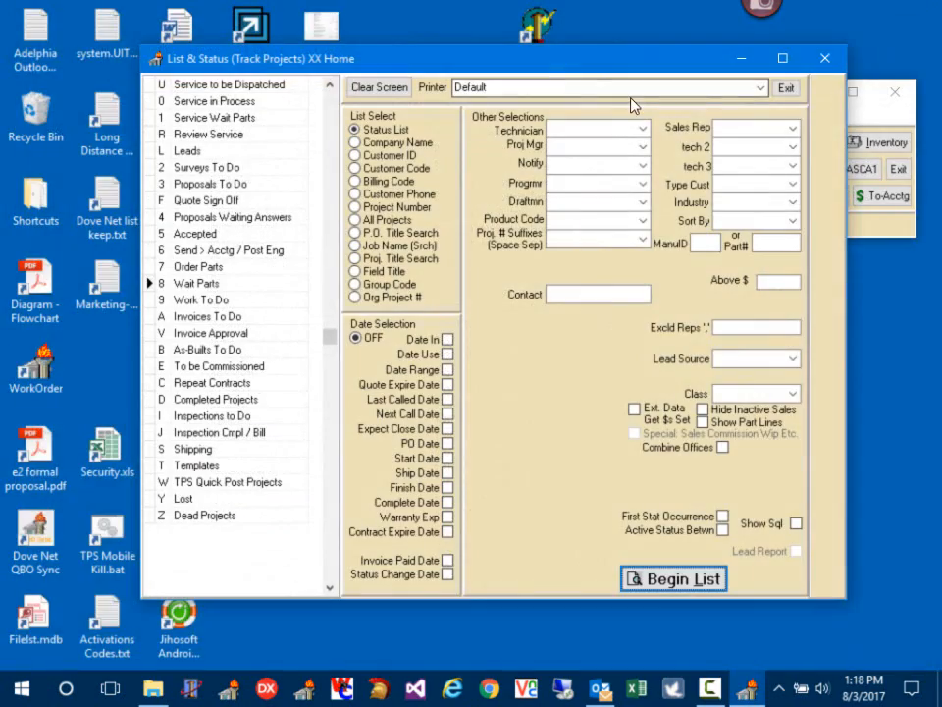
click(826, 59)
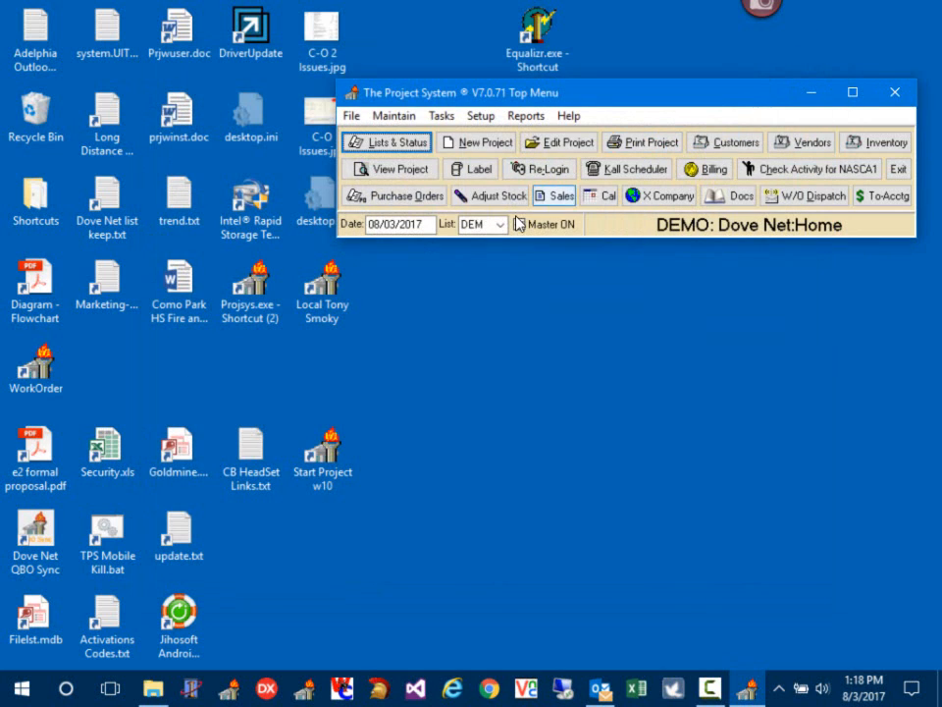
Step: Open the Quickbooks AP Interface and check the voucher types offered for Create Voucher
click(442, 117)
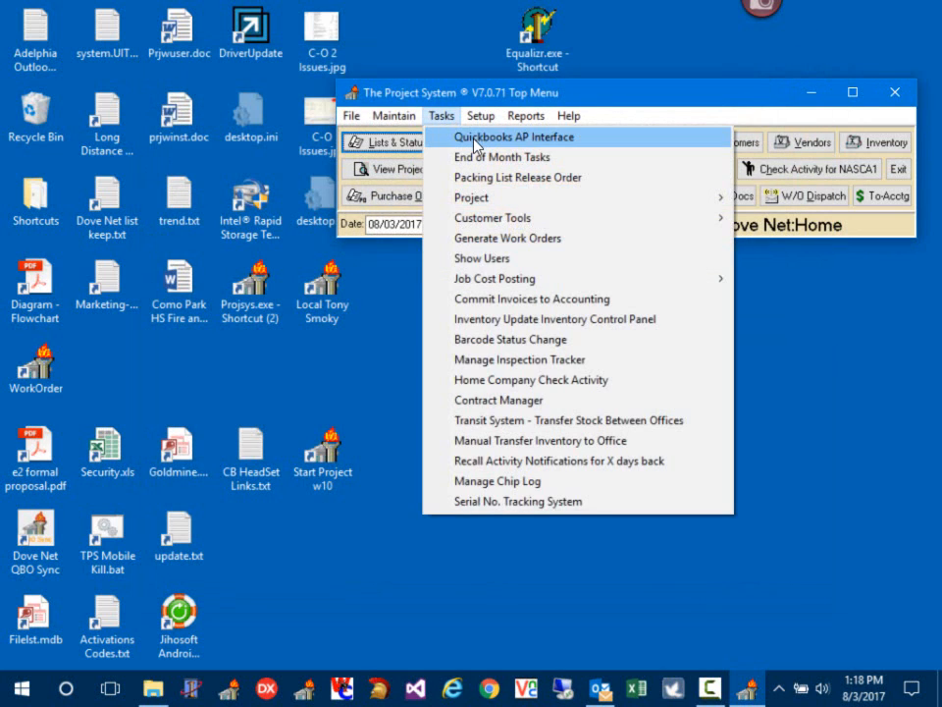
click(527, 148)
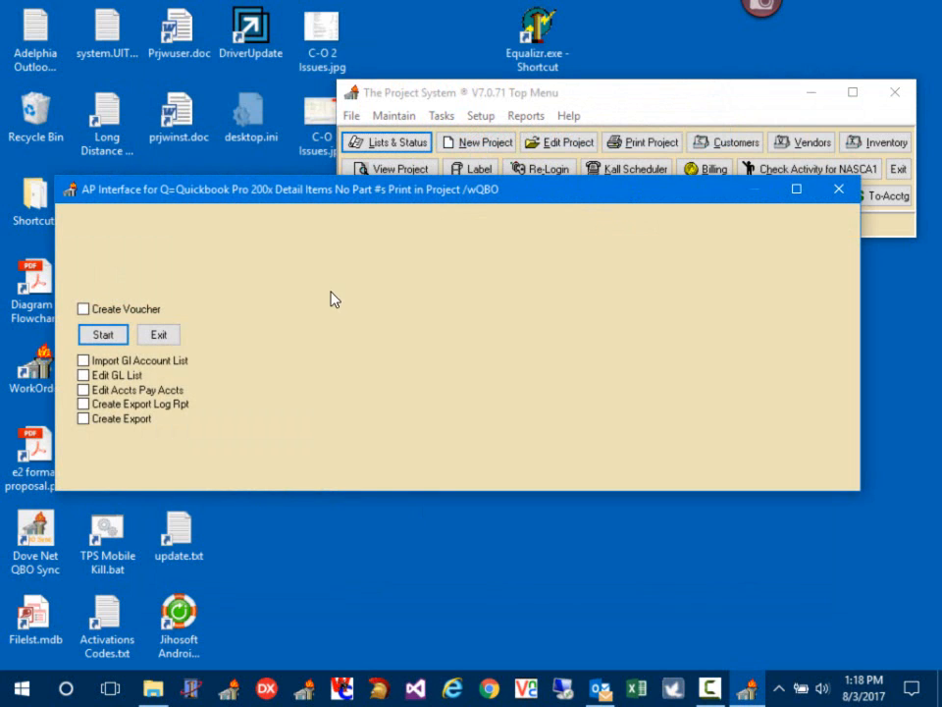
click(118, 310)
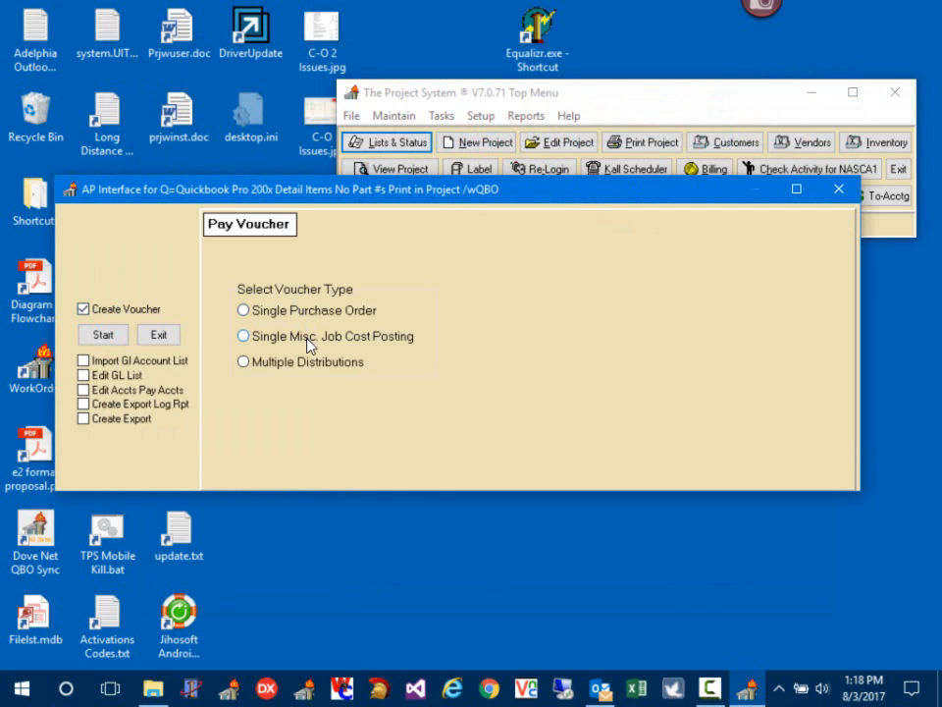
click(119, 312)
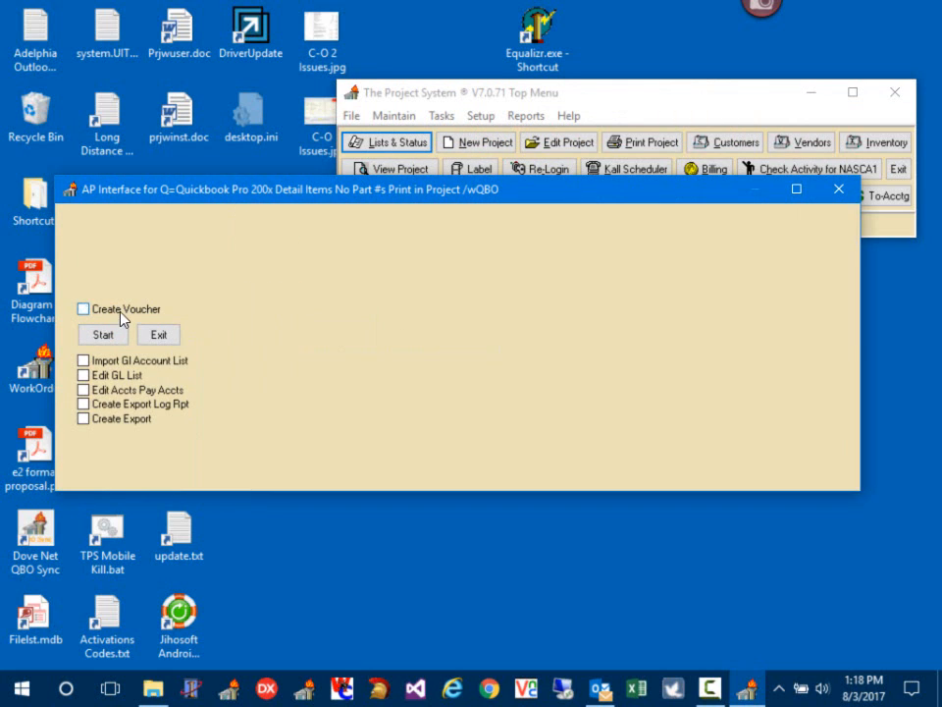
Step: Review the accounts in the GL list with the Edit GL List option, leaving the Database Editor when done
click(128, 377)
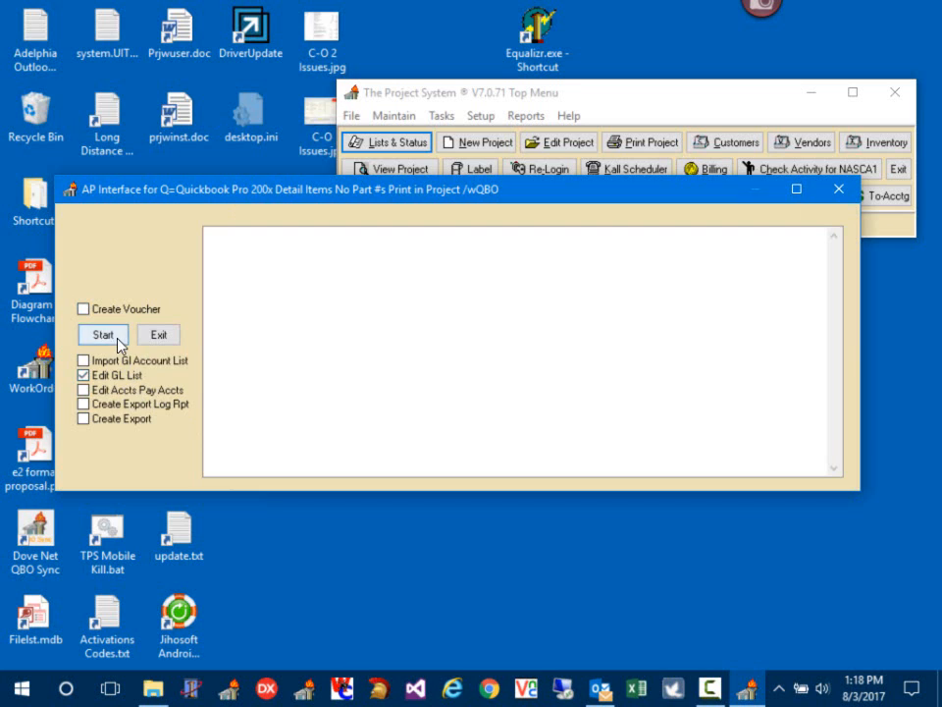
click(118, 338)
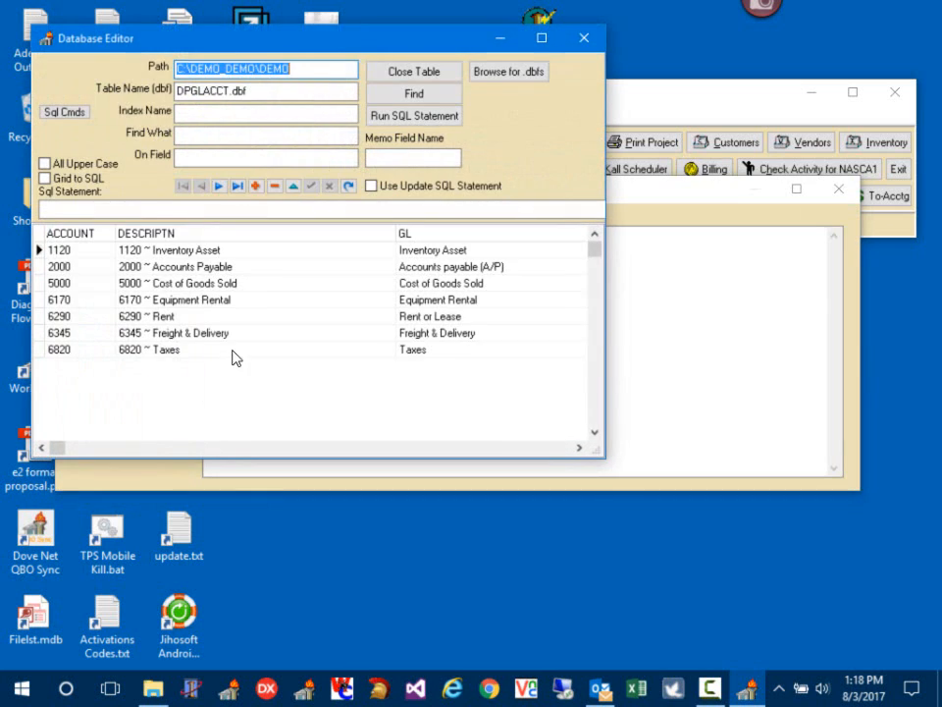
click(200, 270)
key(Down)
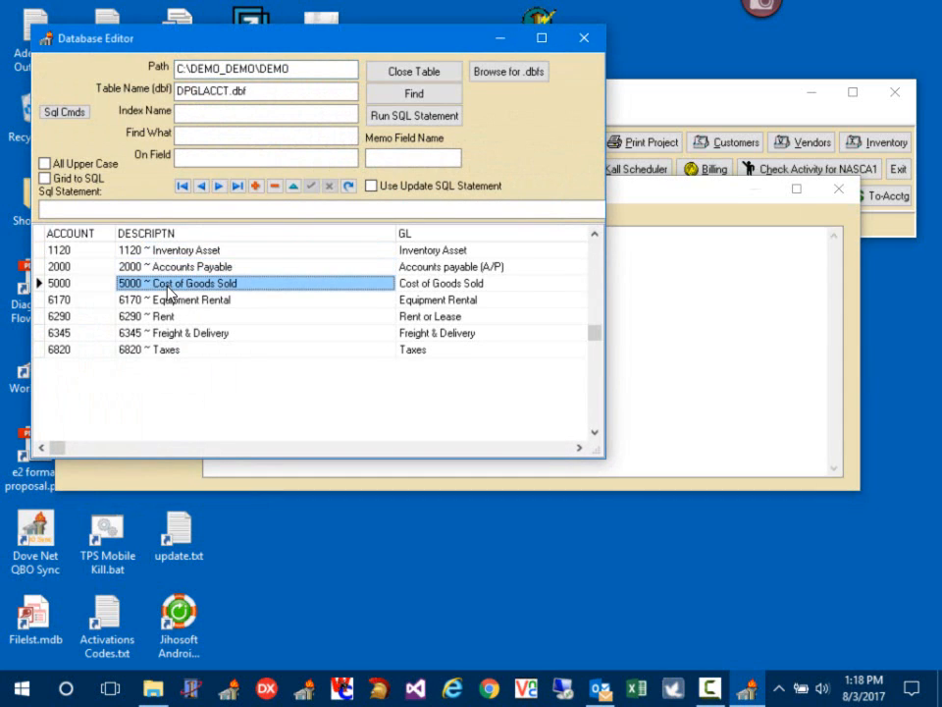
key(Down)
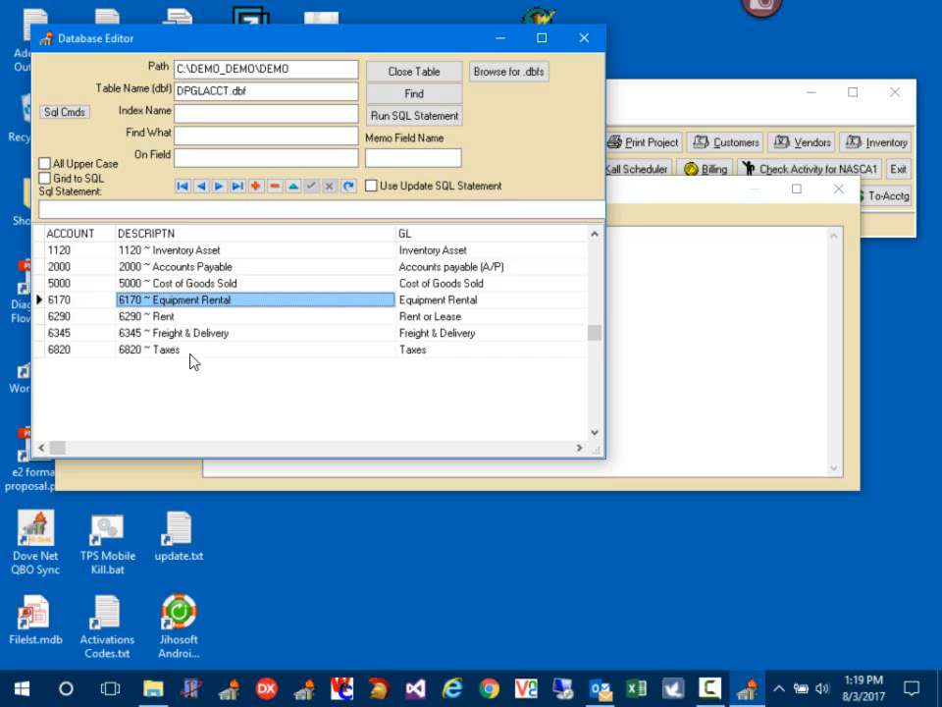
click(589, 47)
click(589, 48)
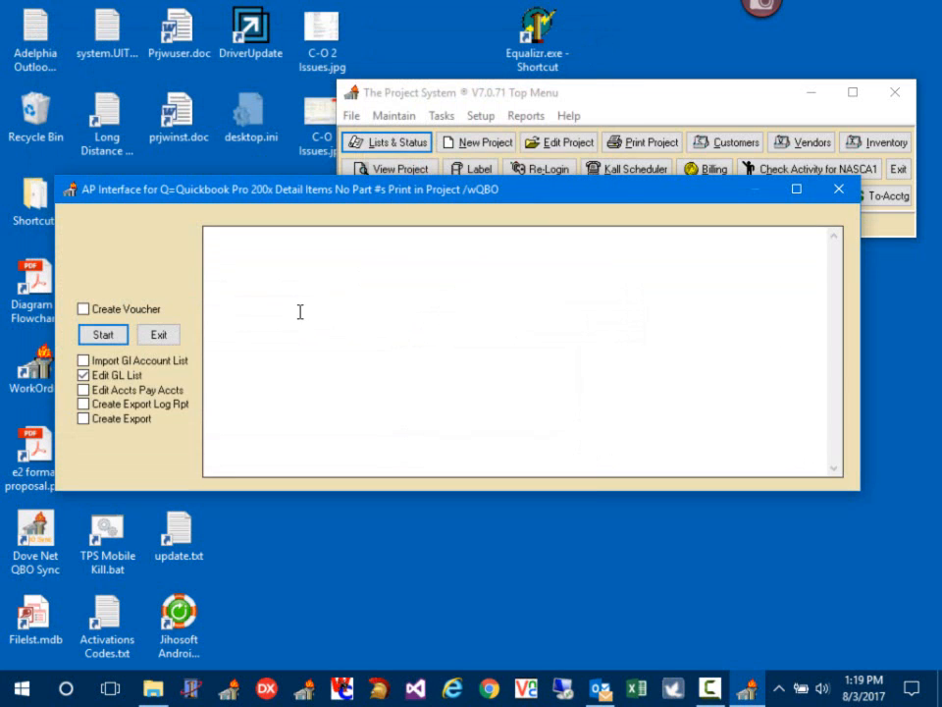
Step: Review the Accounts Payable and Credit Card entries with the Edit Accts Pay Accts option, widening the Database Editor before closing it
click(173, 395)
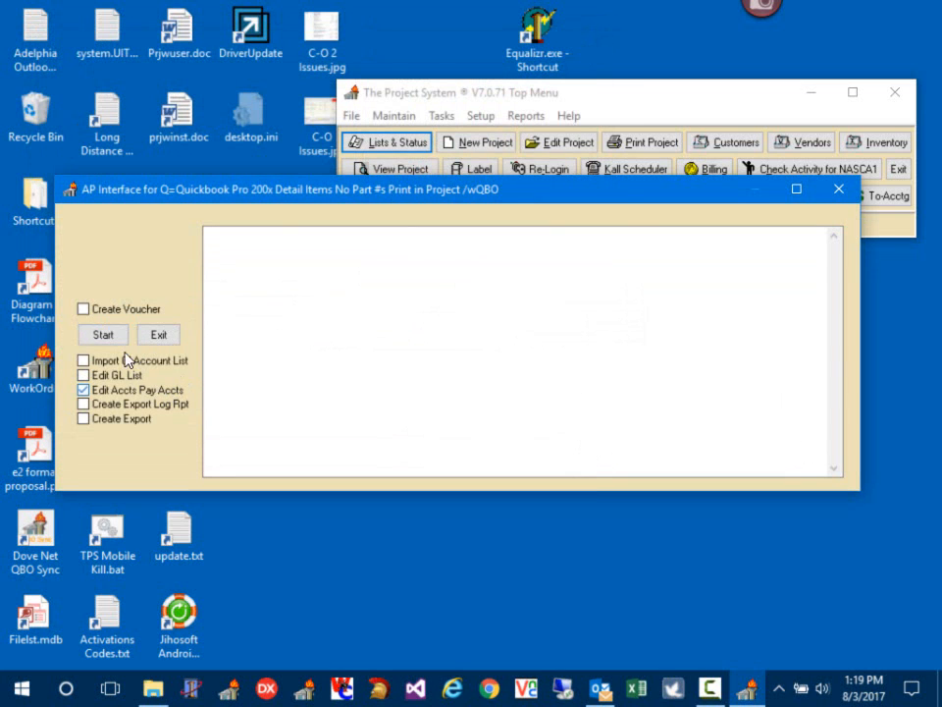
click(102, 335)
click(124, 277)
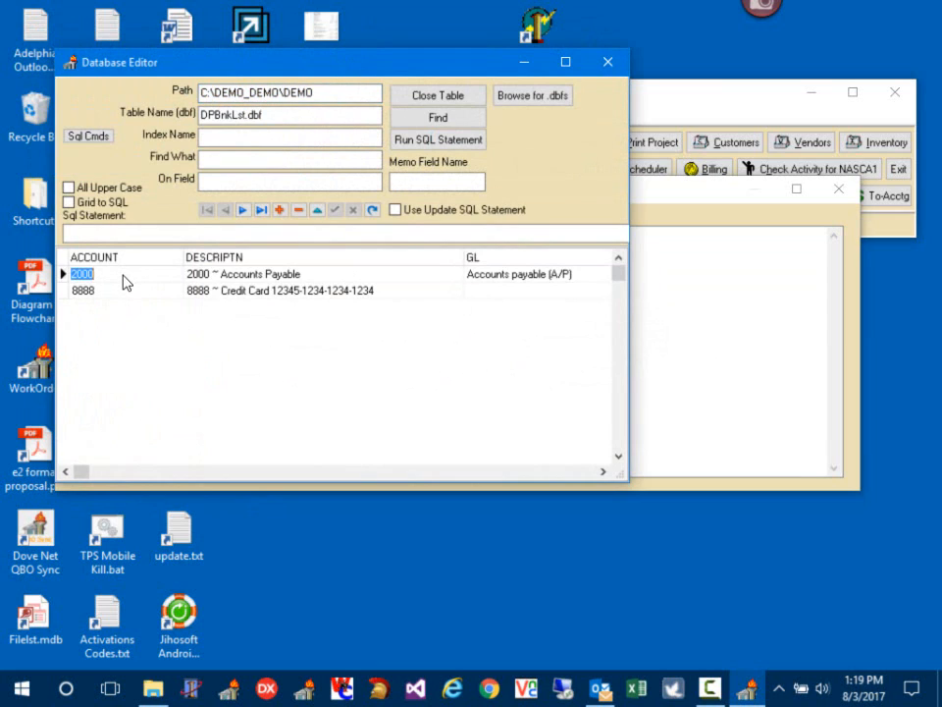
click(233, 280)
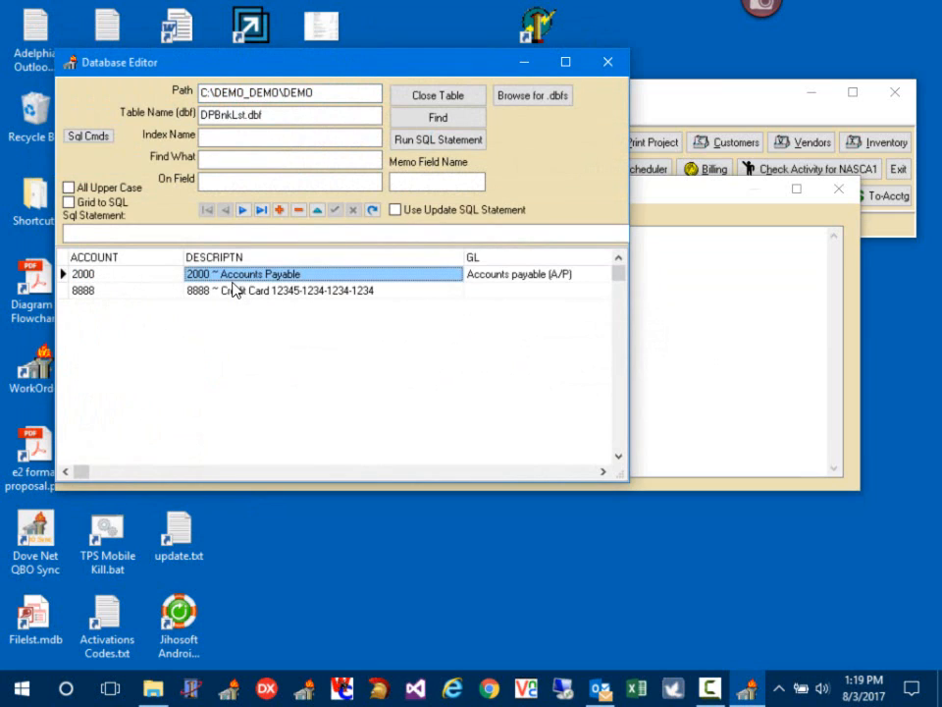
click(147, 296)
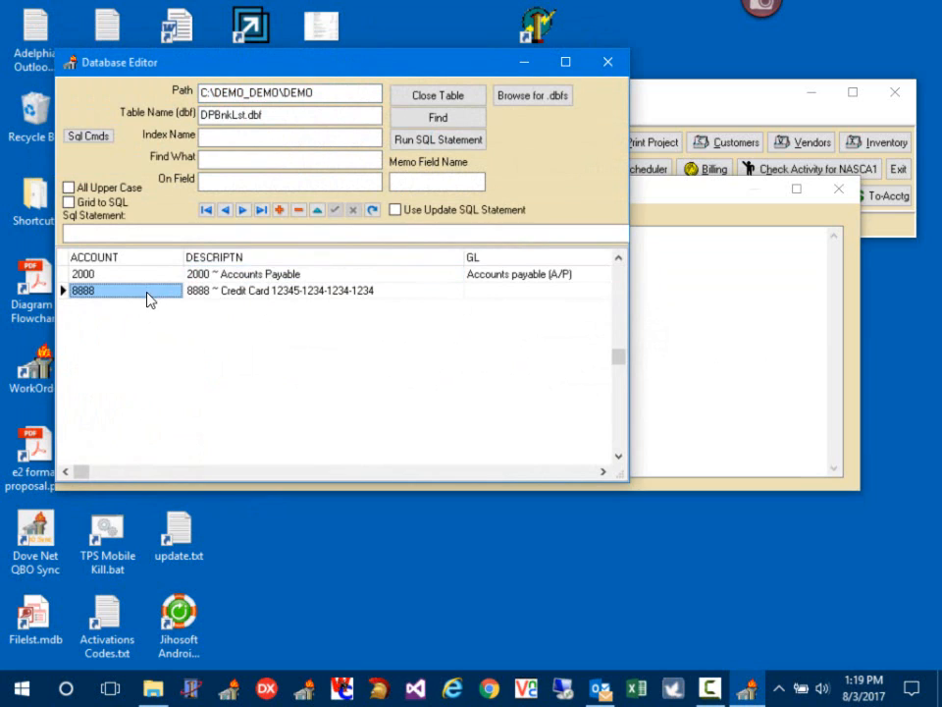
click(347, 299)
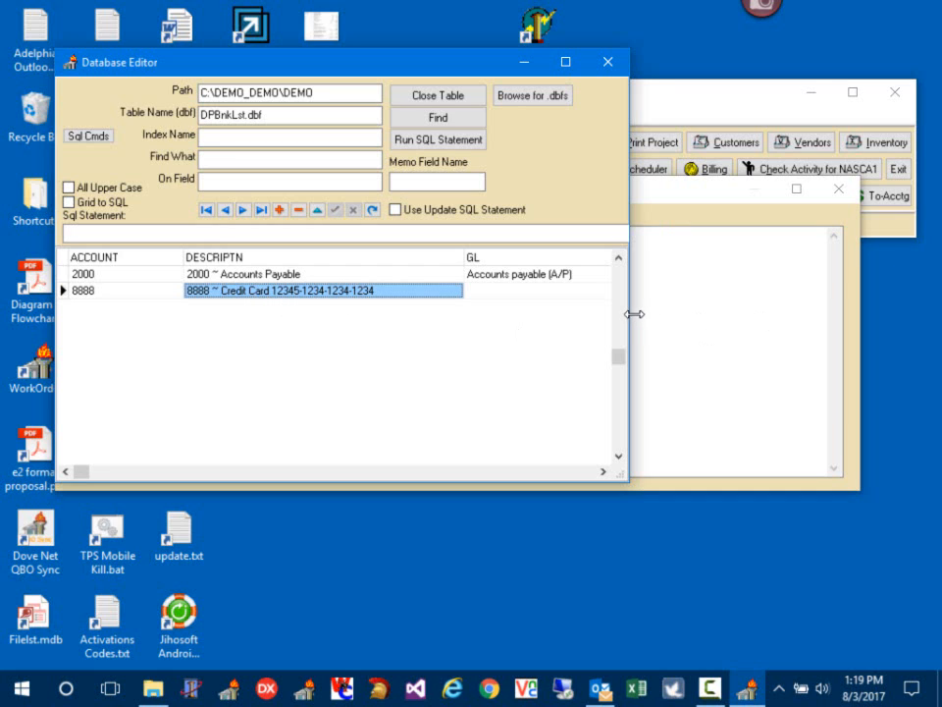
drag(634, 315, 754, 319)
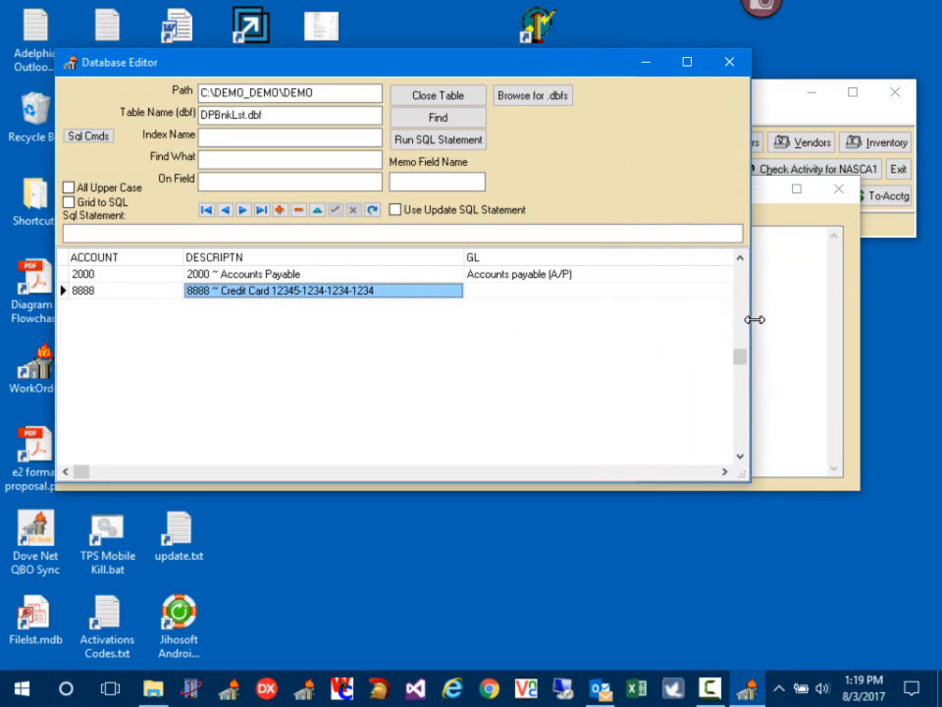
click(463, 277)
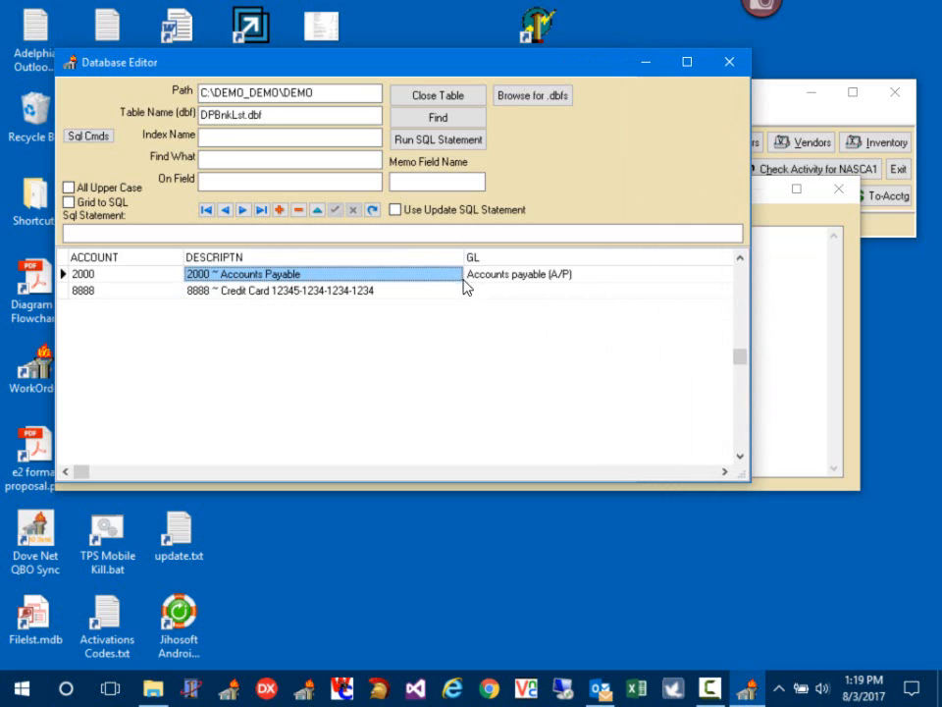
key(Down)
key(Up)
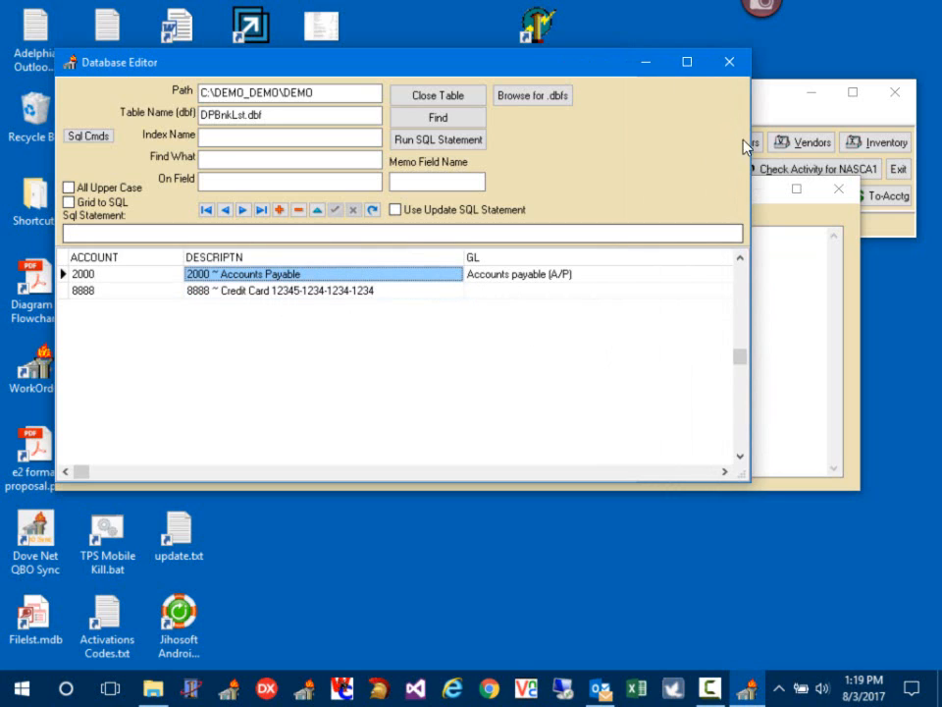
click(729, 62)
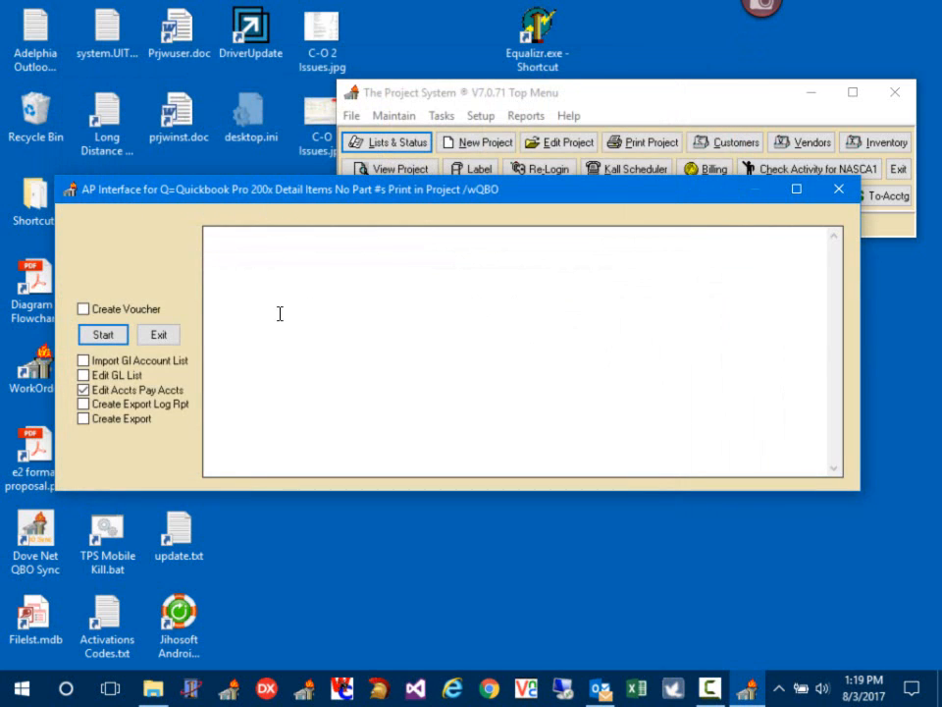
Step: Start a Single Purchase Order voucher, entering the purchase order number, invoice number 123456789A and a voucher total of 500
click(105, 313)
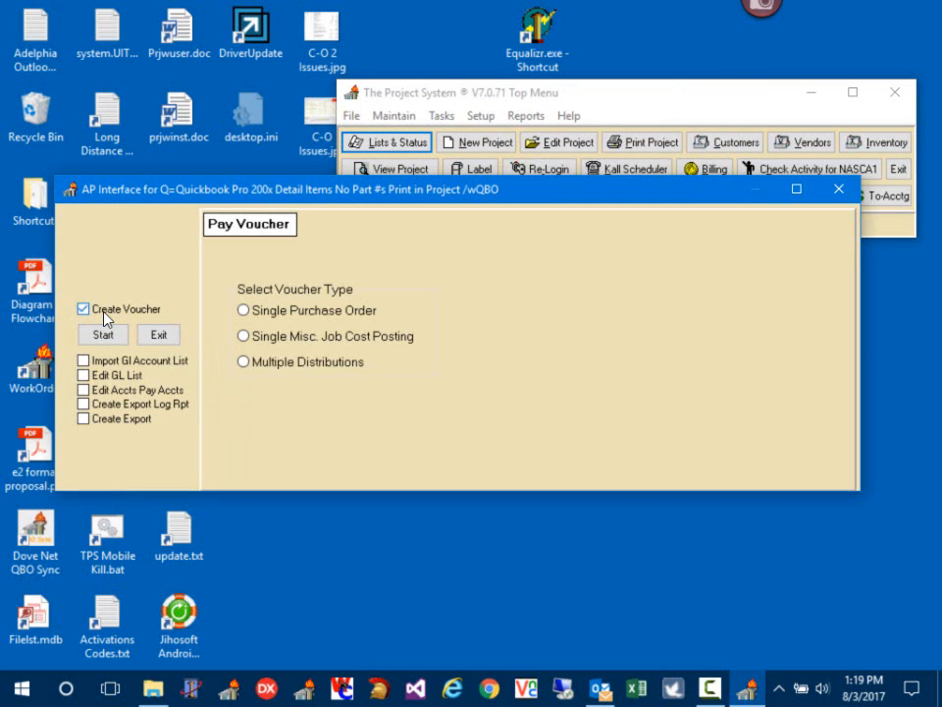
click(277, 316)
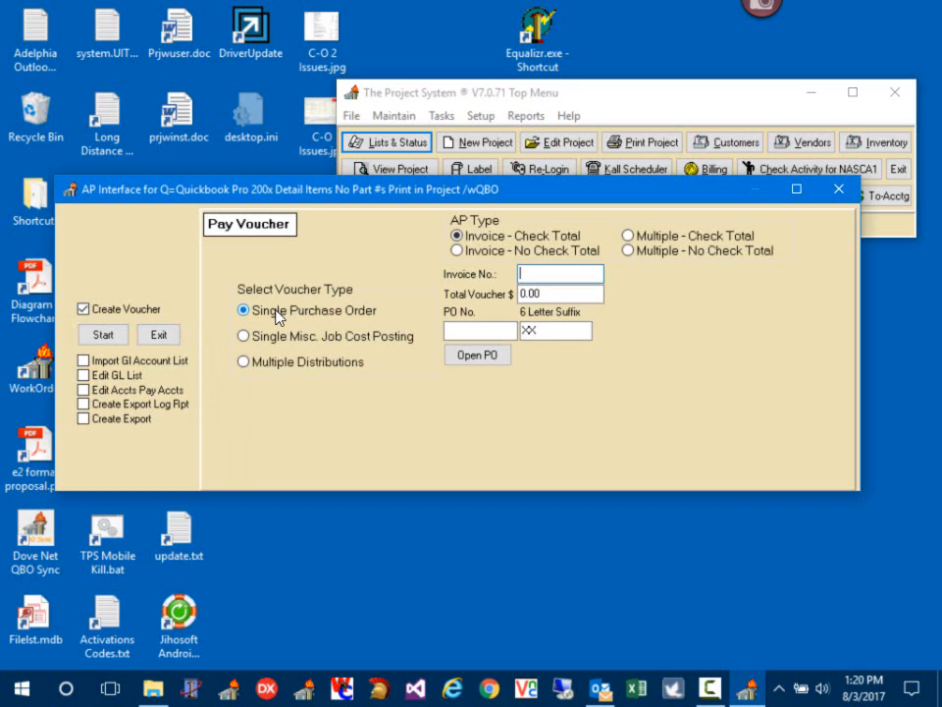
click(472, 331)
text(5574)
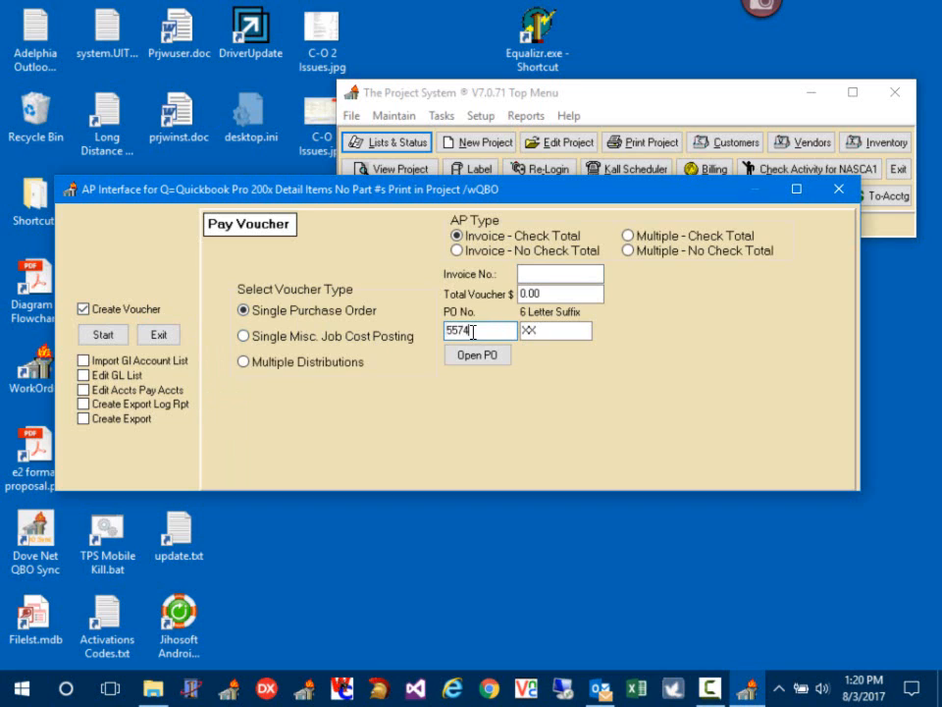
click(545, 292)
drag(547, 293, 517, 295)
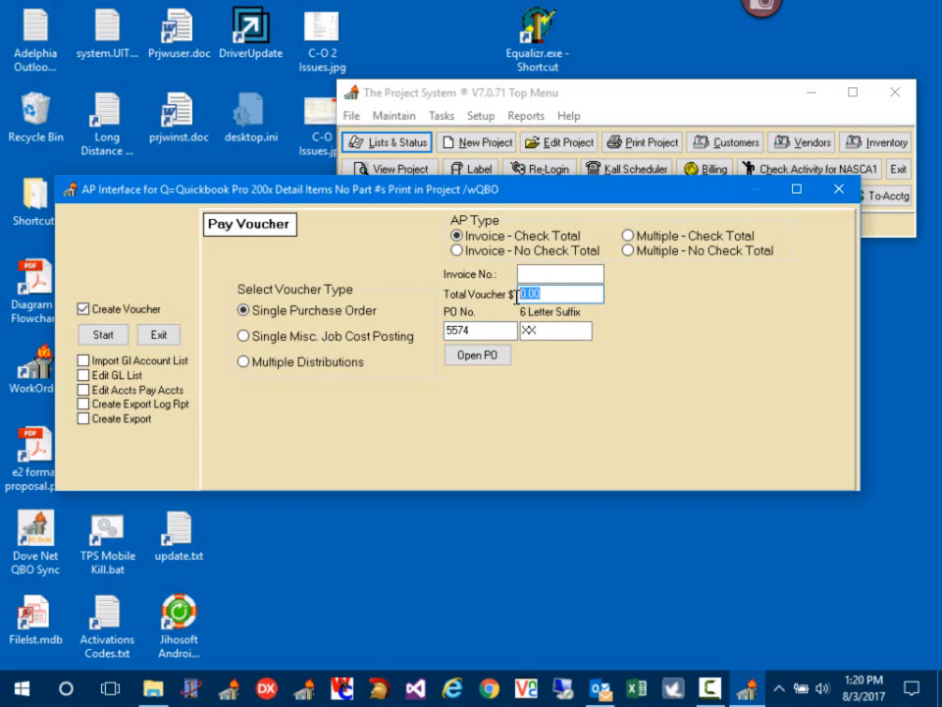
click(533, 272)
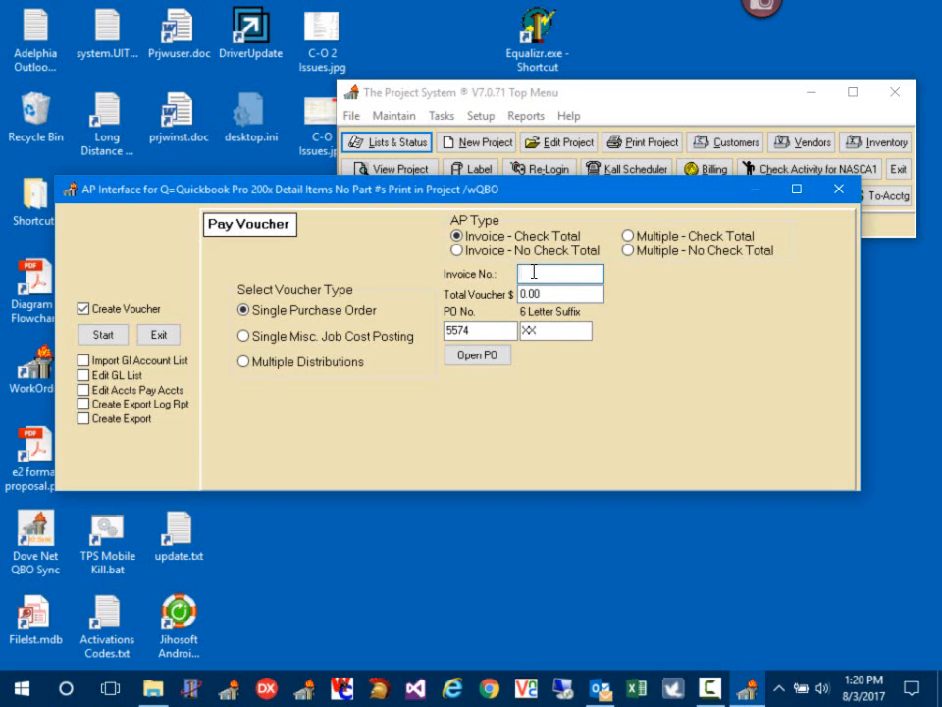
text(123456789)
text(A)
drag(542, 295, 507, 294)
text(500)
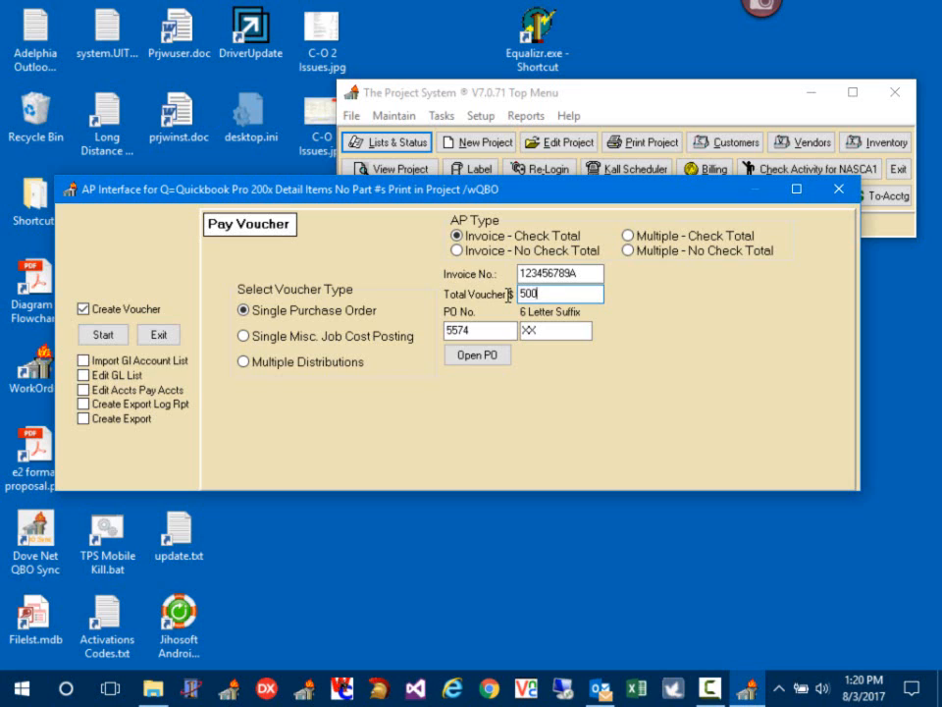
Step: Clear the voucher total and try AP type Multiple - No Check Total before returning to Invoice - Check Total
key(BackSpace)
key(BackSpace)
key(BackSpace)
click(649, 255)
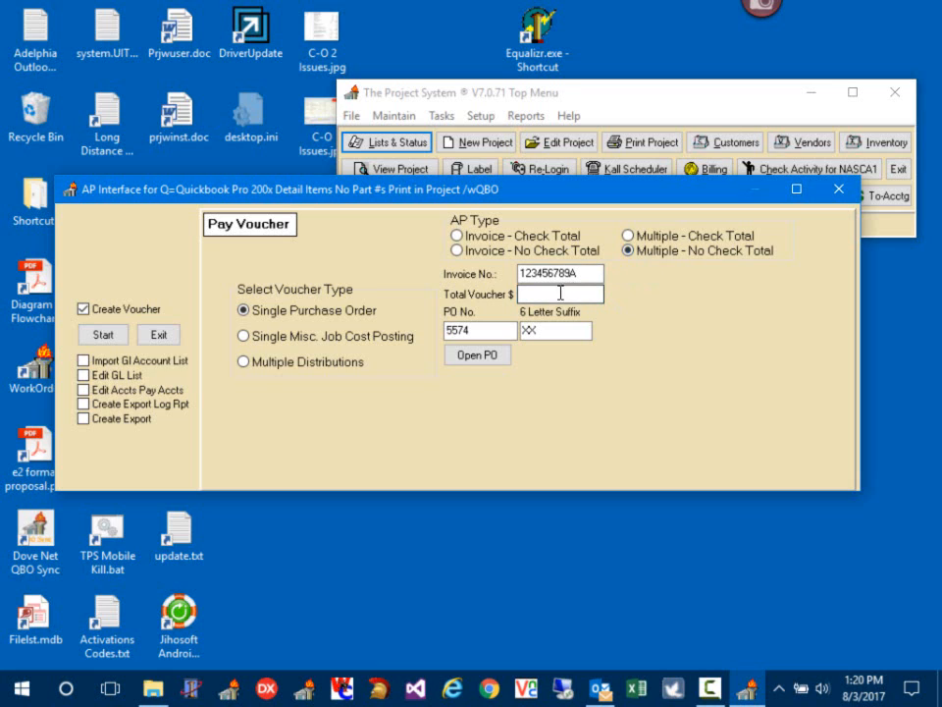
click(536, 241)
click(544, 293)
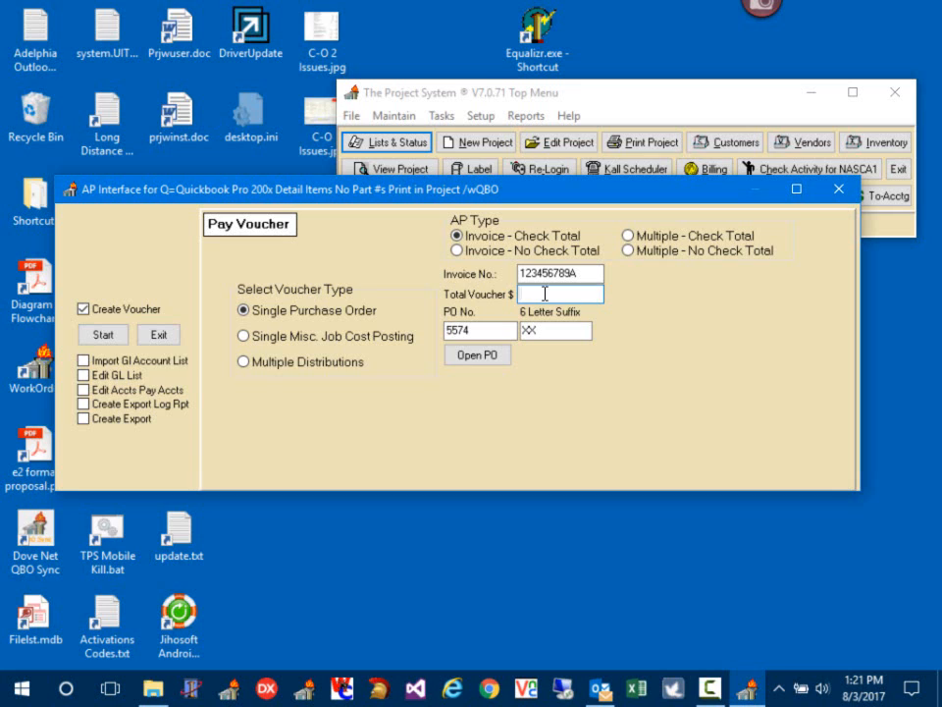
click(713, 689)
click(482, 579)
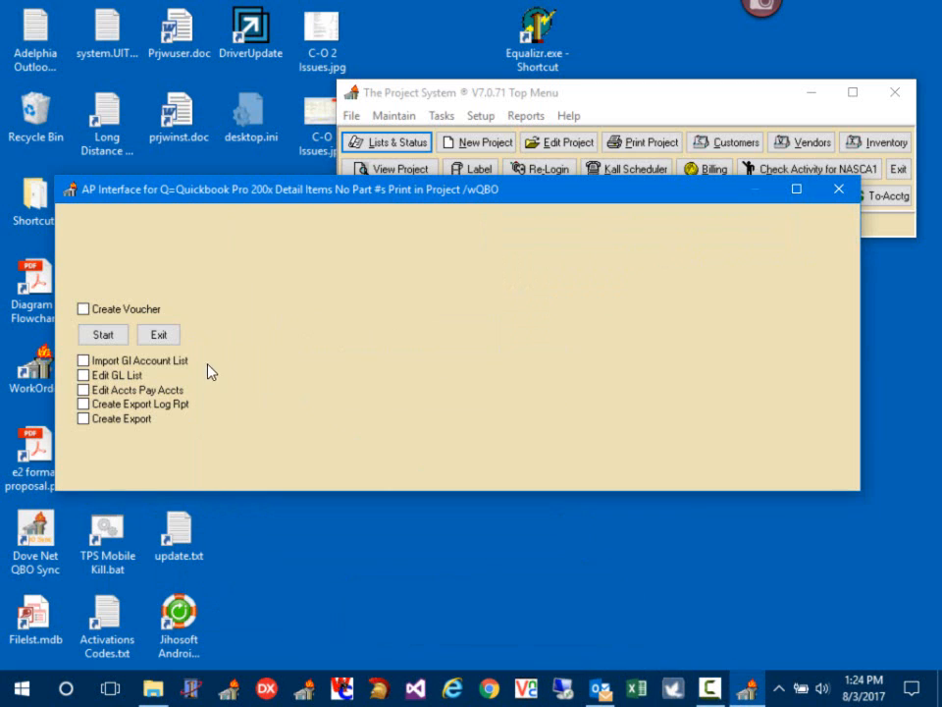
Step: Start a new Single Purchase Order voucher and enter the purchase order number with the XX suffix
click(122, 310)
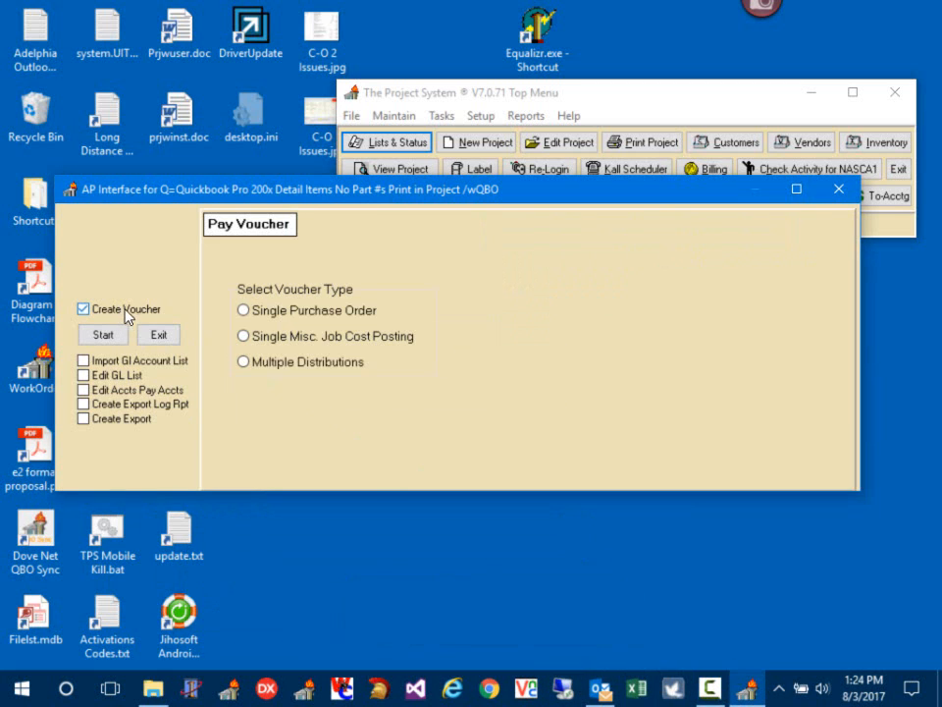
click(270, 315)
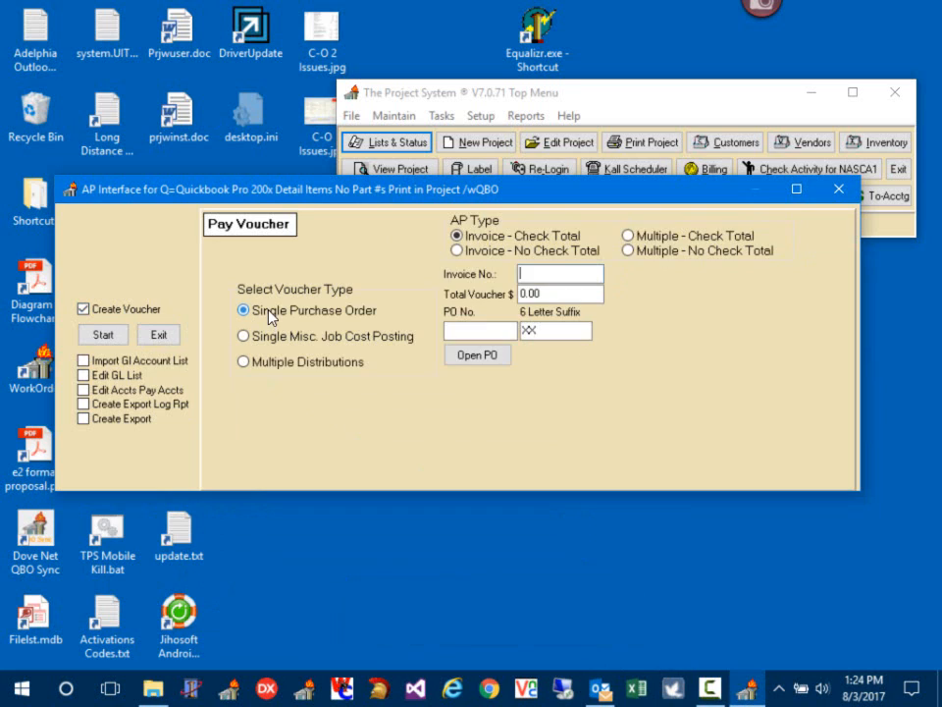
click(456, 330)
text(5574)
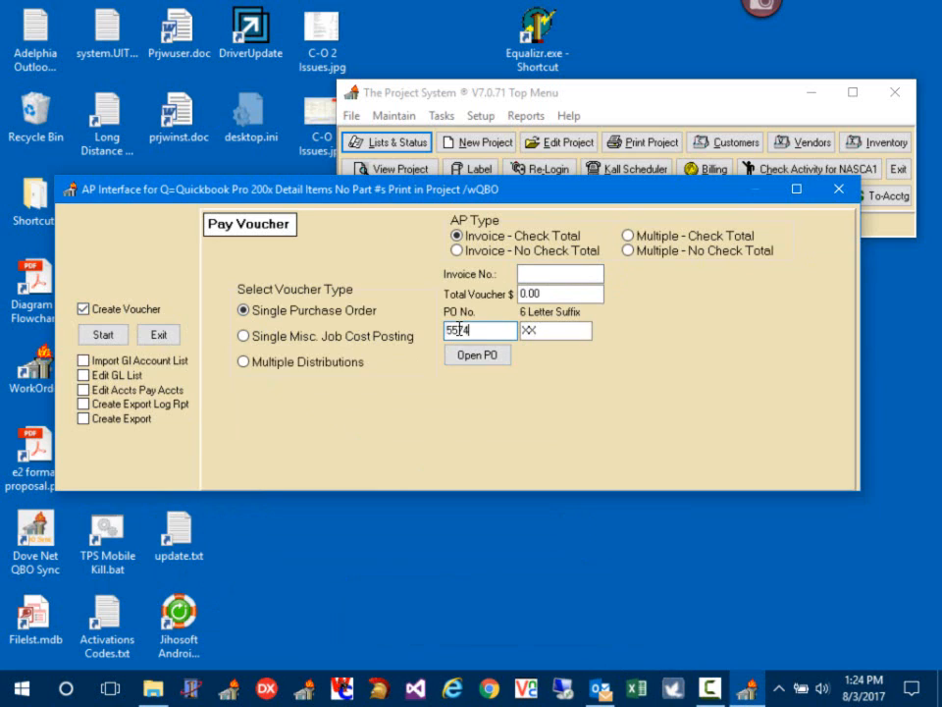
click(558, 328)
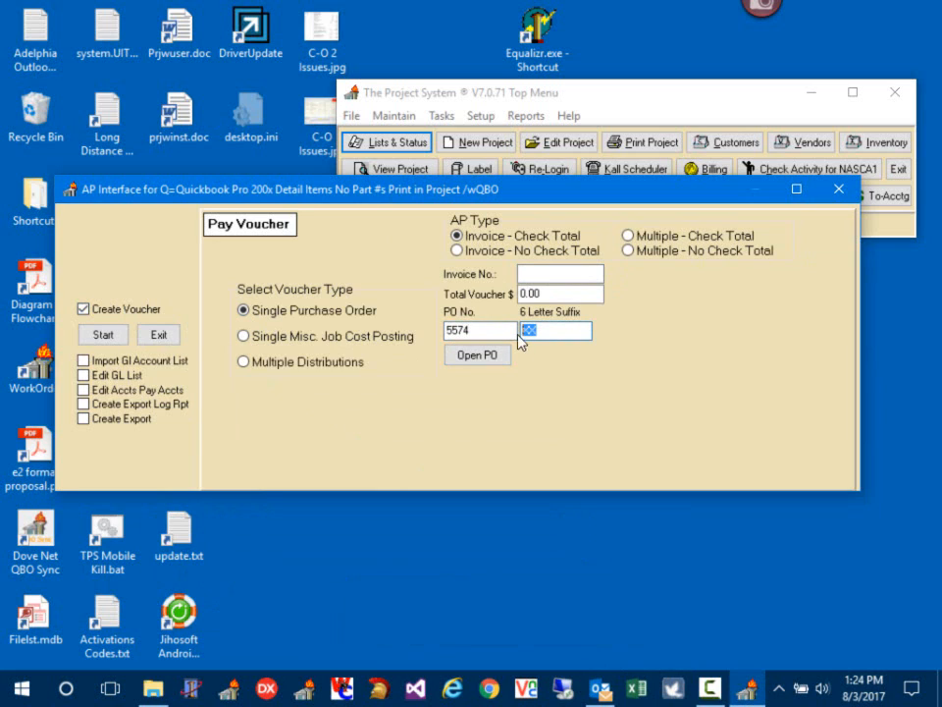
click(542, 273)
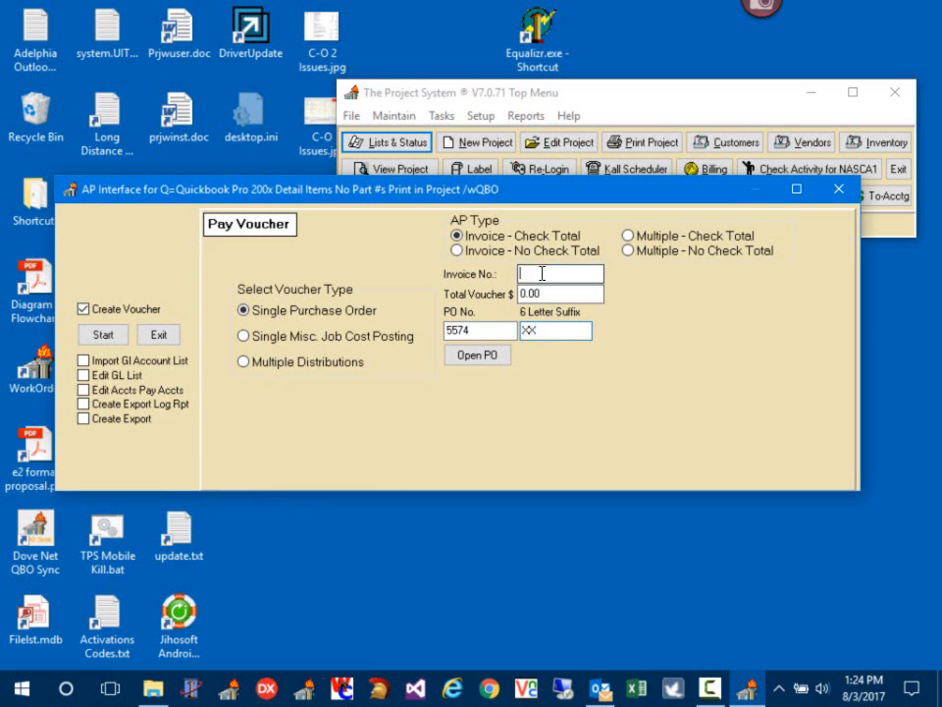
text(2346789097)
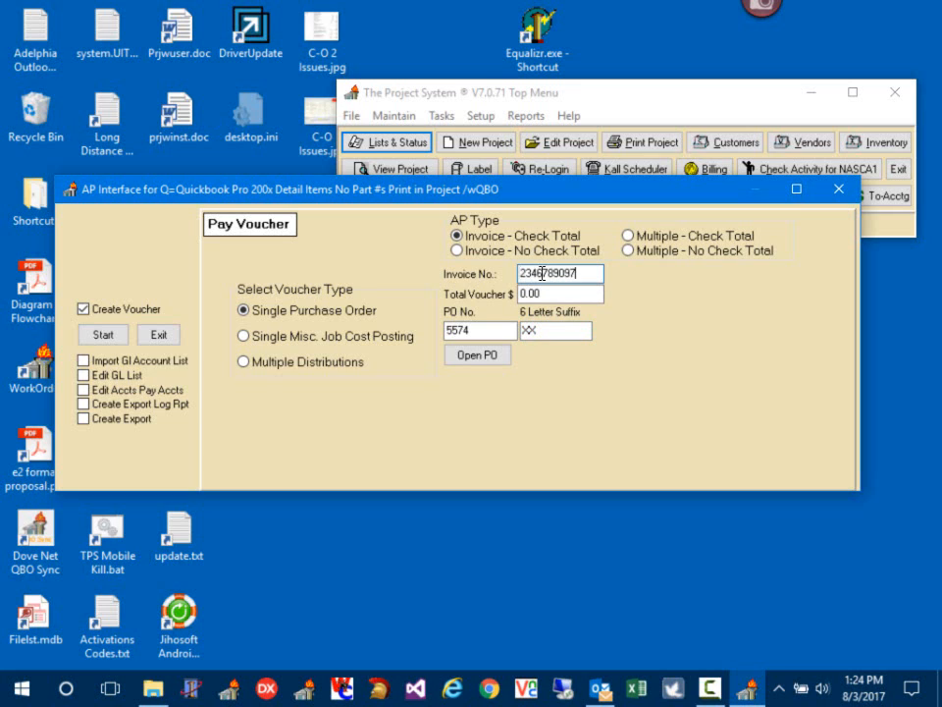
key(Tab)
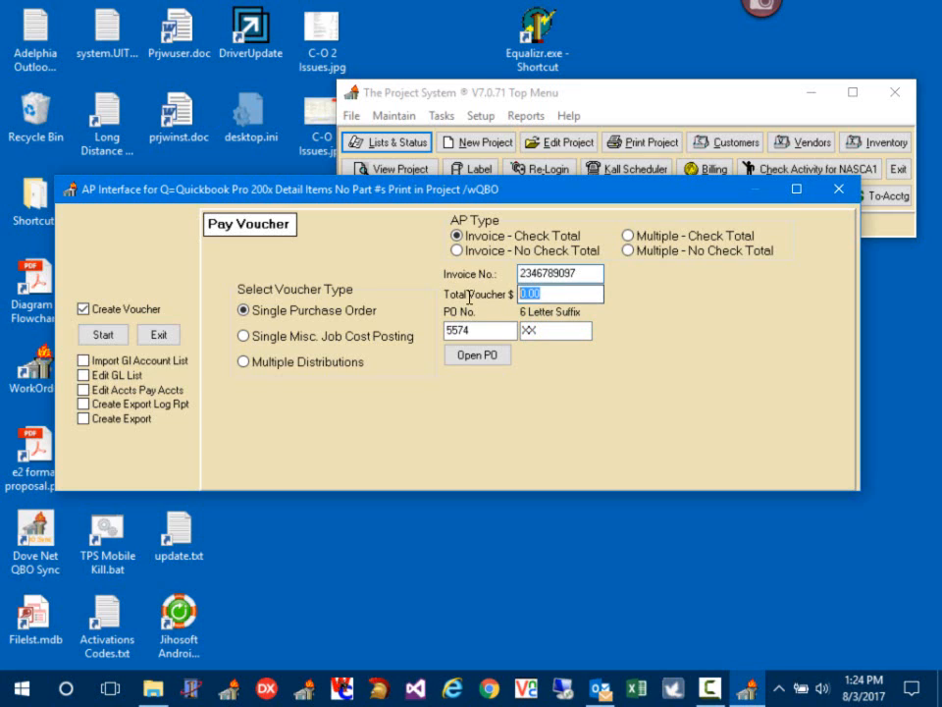
text(500)
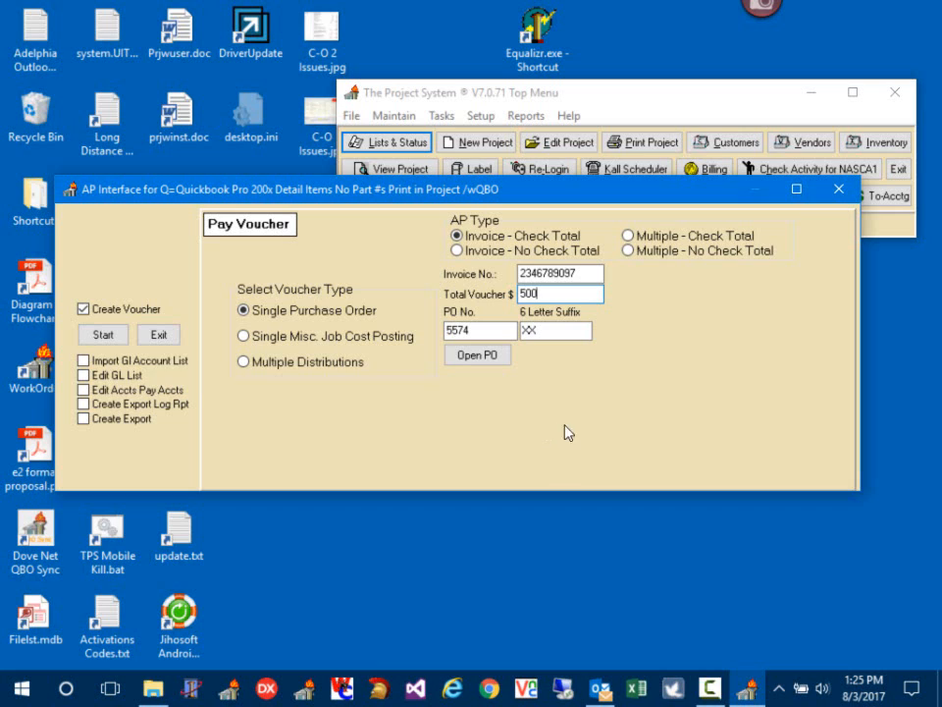
Step: Set the AP type to Multiple - No Check Total and open the purchase order to check its Smoke Detector line
click(694, 254)
click(478, 356)
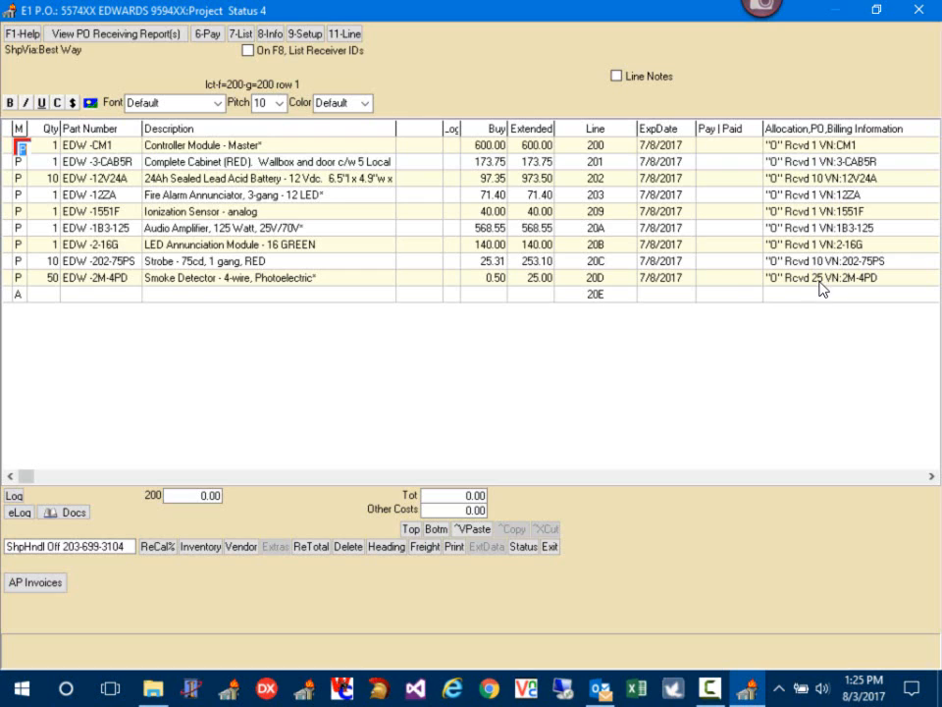
click(29, 281)
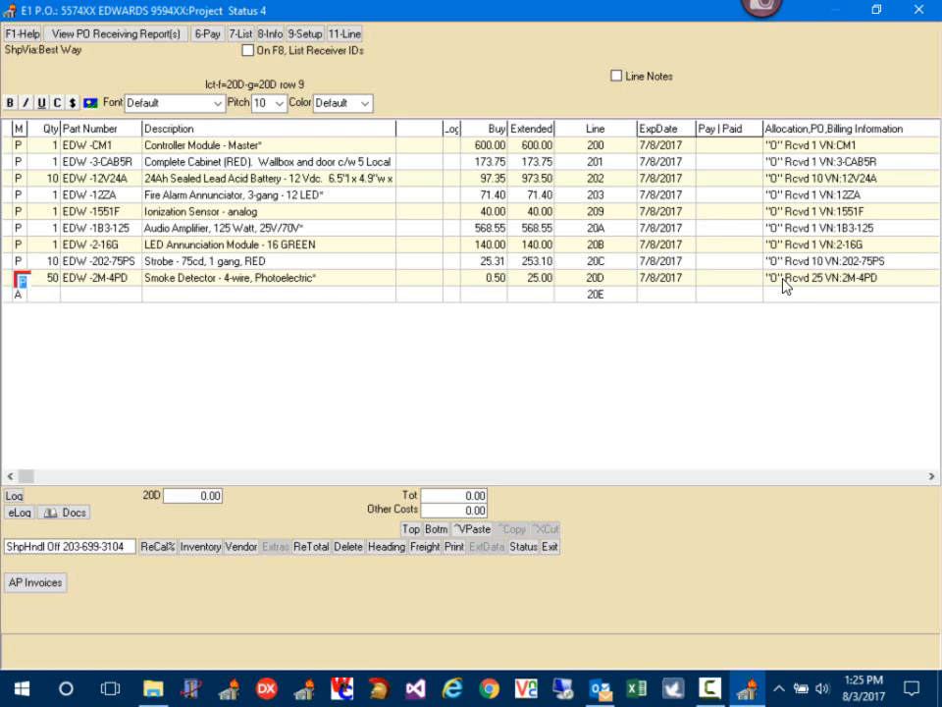
Step: Mark the Controller Module line for payment with the Pay Single Item selection type
click(22, 147)
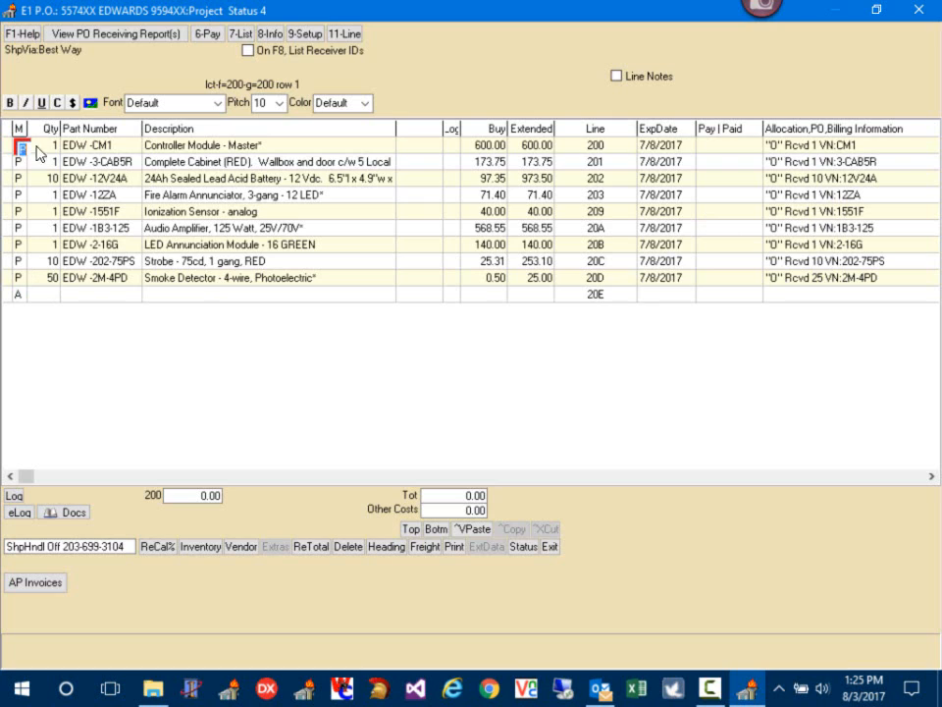
click(208, 35)
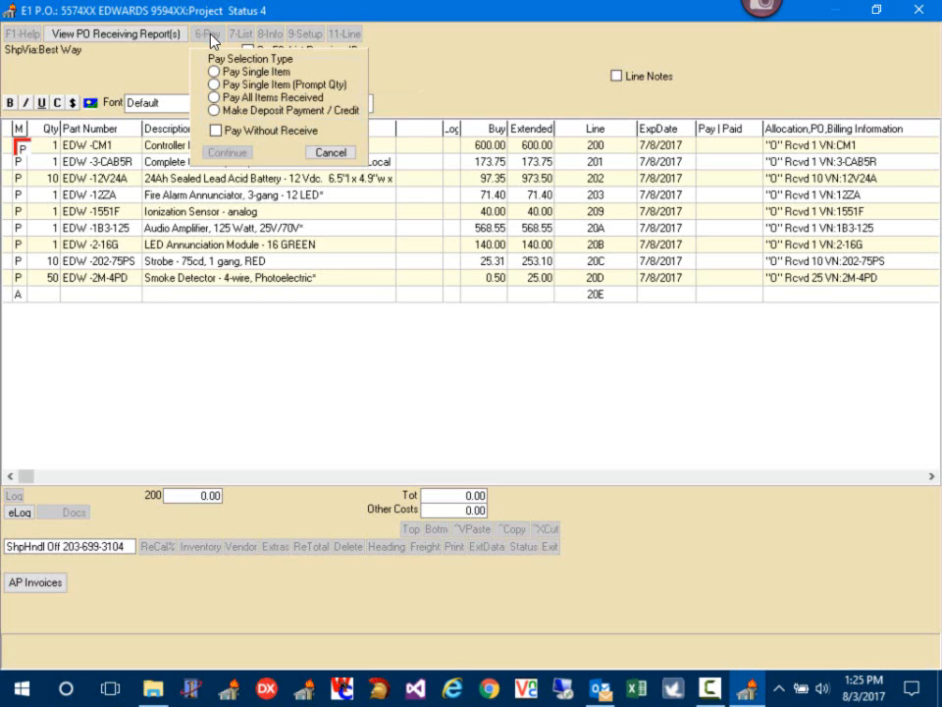
click(265, 75)
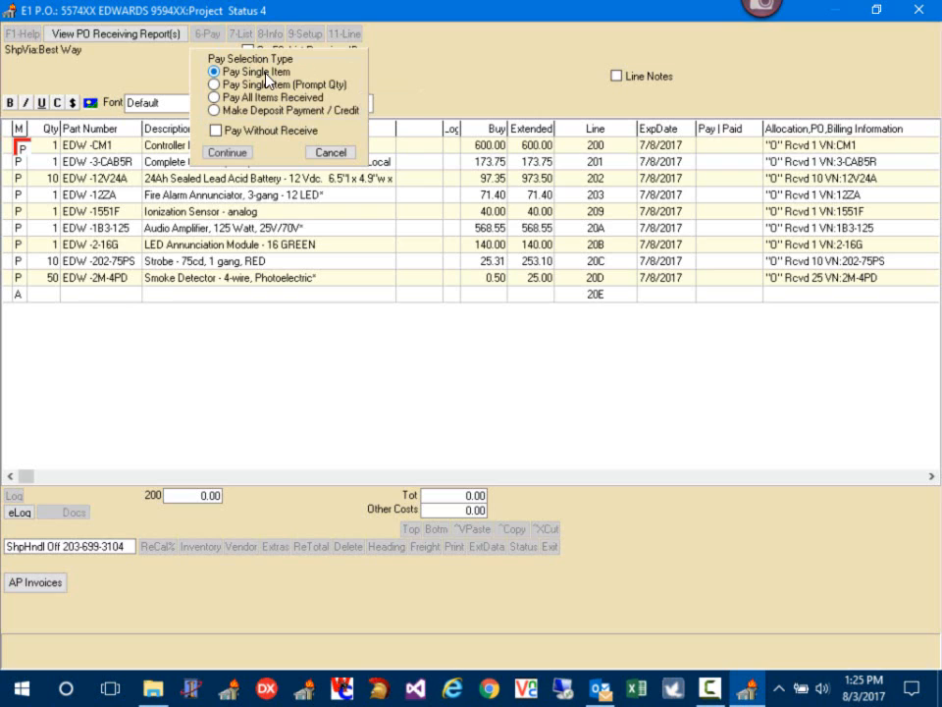
click(230, 152)
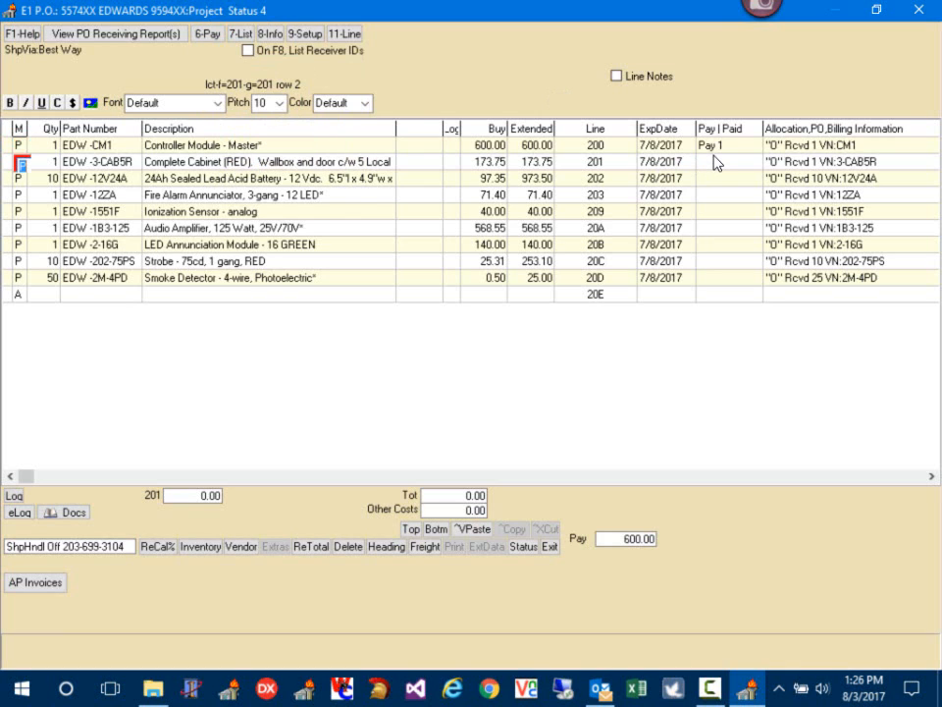
Step: Mark each remaining line for payment, from the Complete Cabinet through the Smoke Detector
click(206, 35)
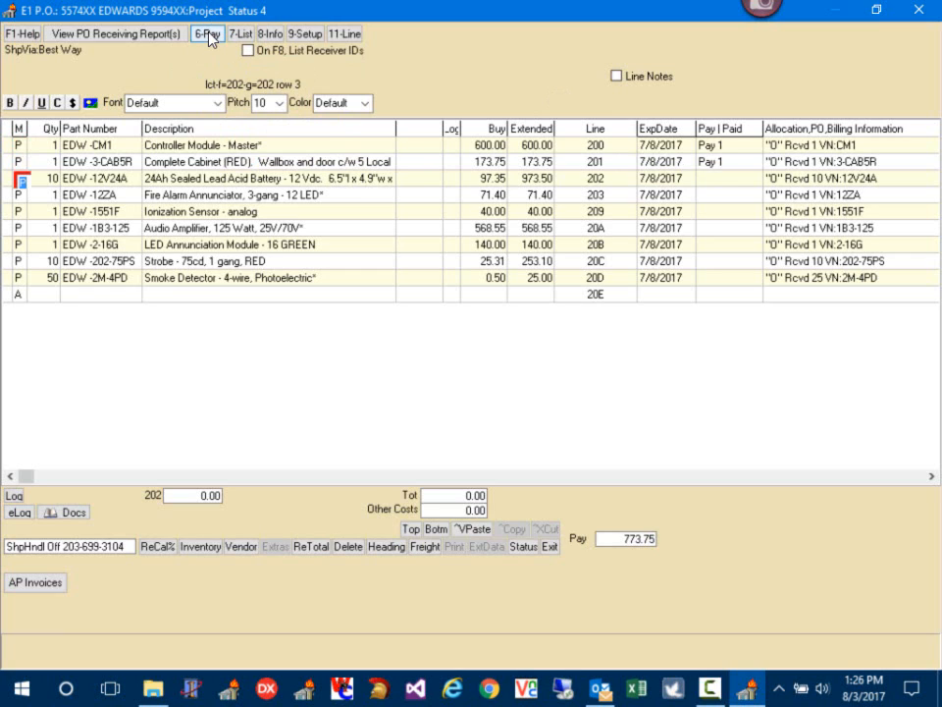
click(209, 37)
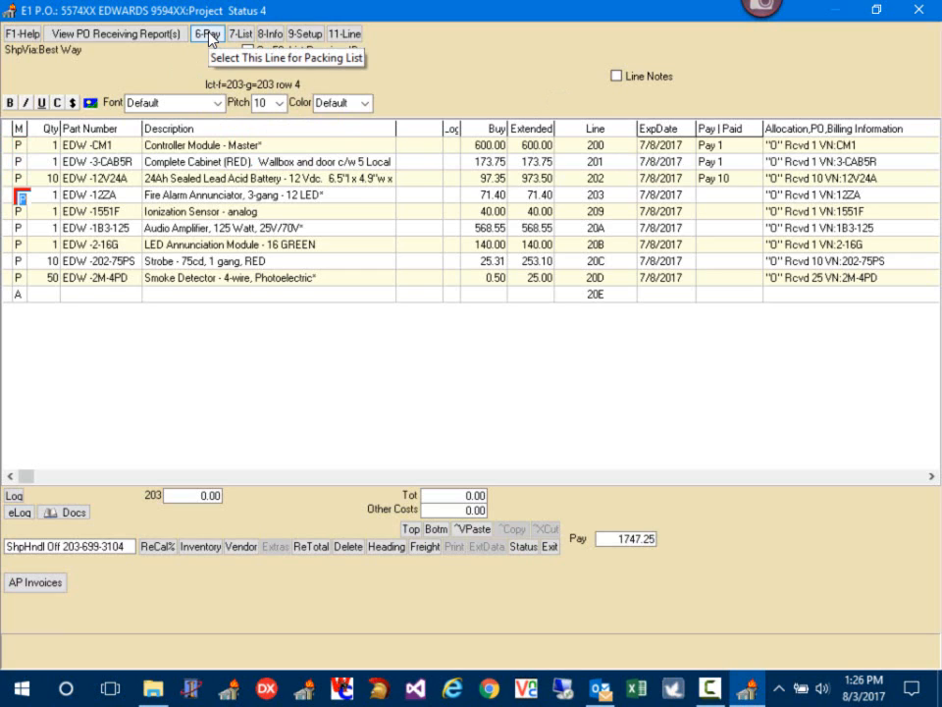
click(208, 37)
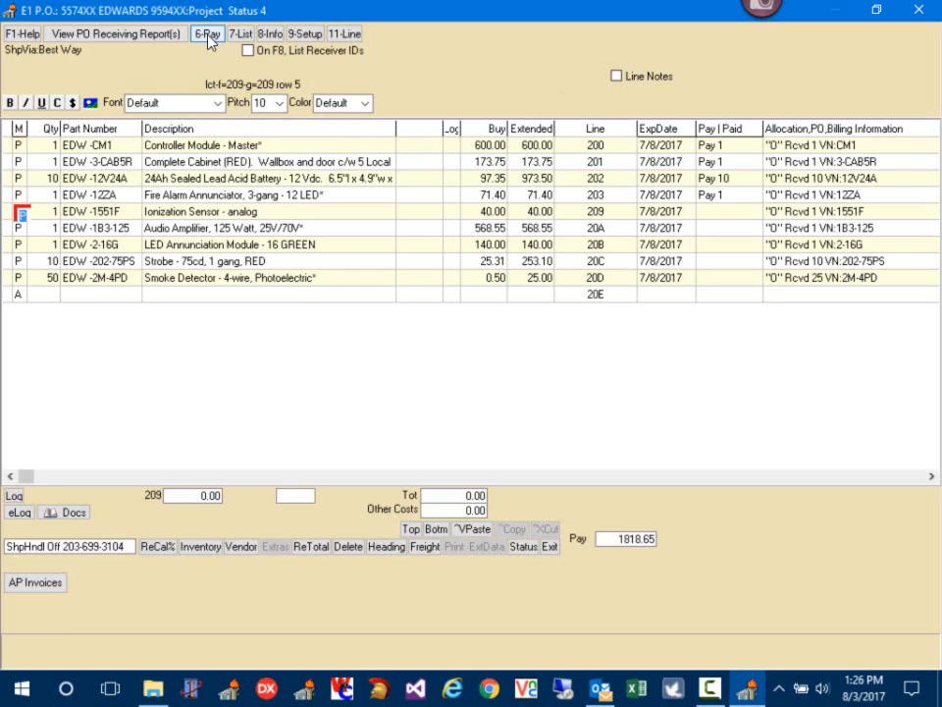
click(208, 37)
click(208, 37)
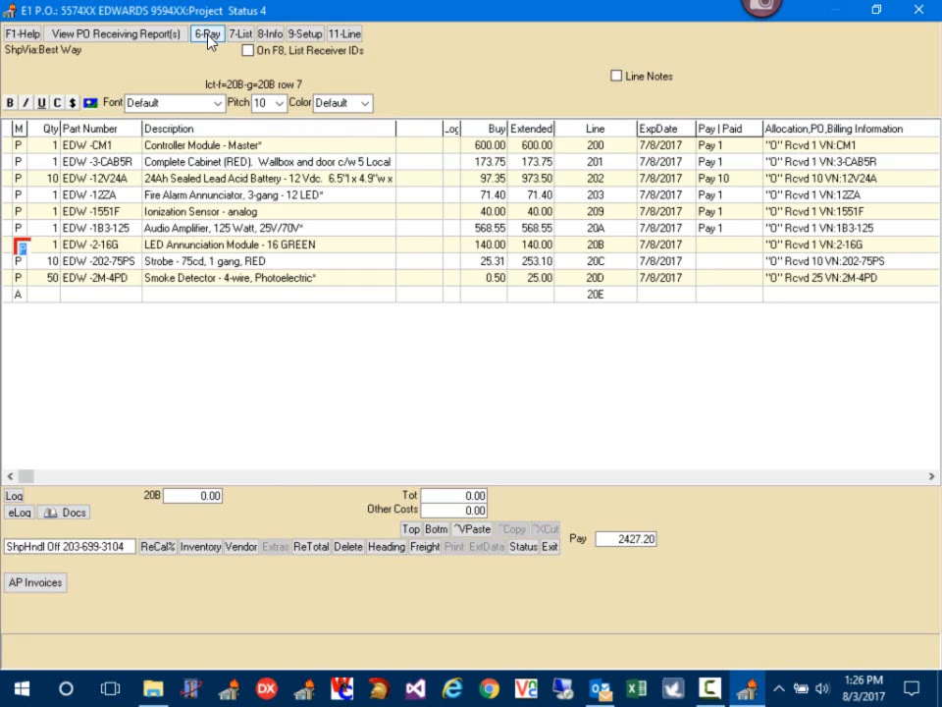
click(208, 38)
click(208, 38)
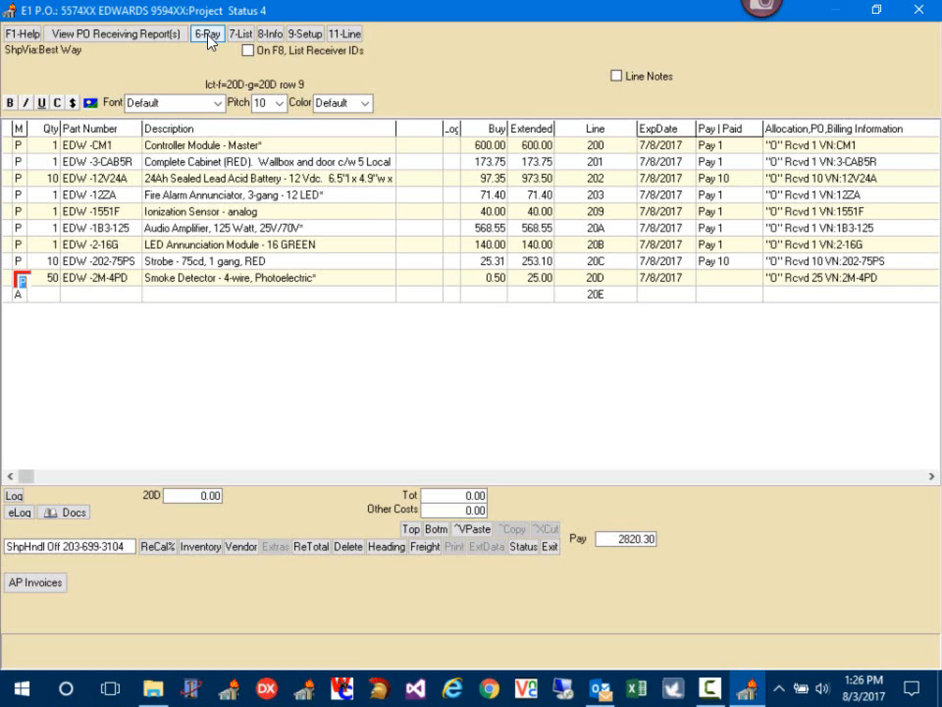
click(208, 37)
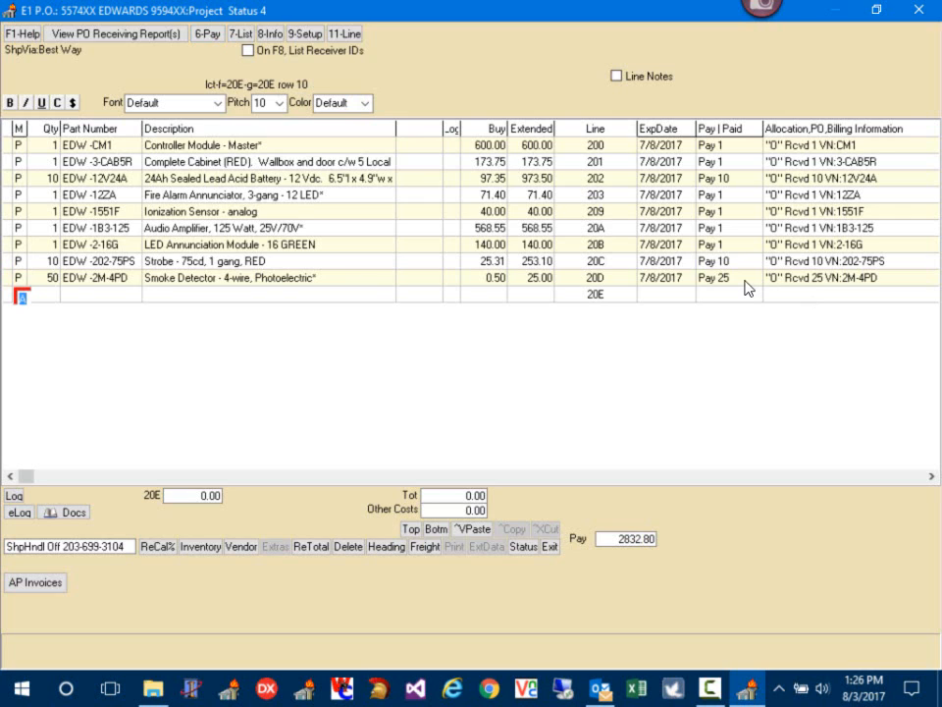
Step: Apply the Pay command again to the already marked lines, starting from the Controller Module line
click(210, 36)
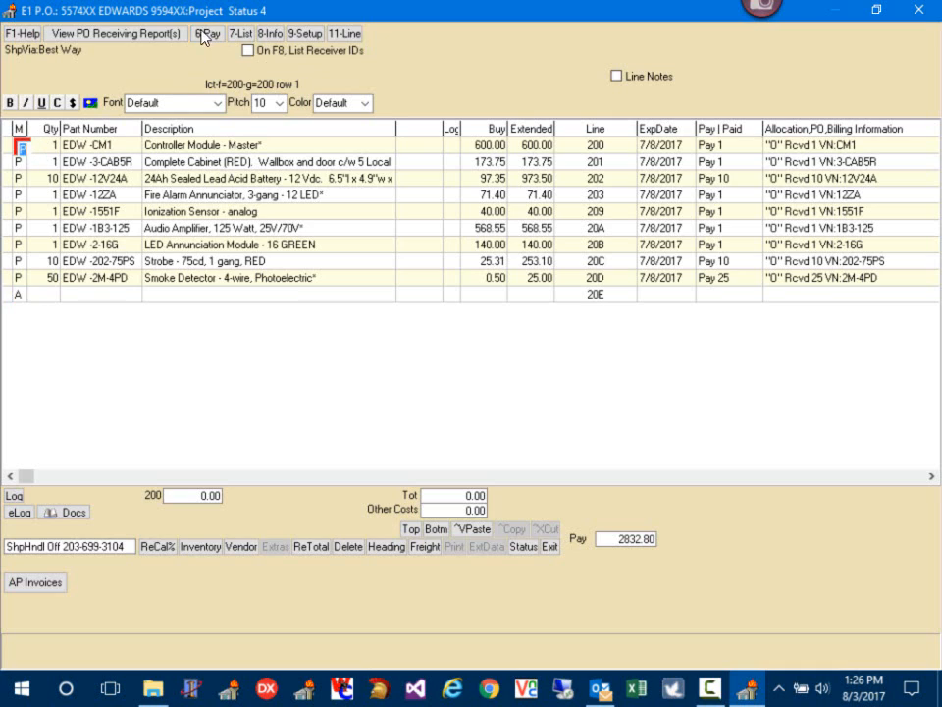
click(210, 37)
click(210, 36)
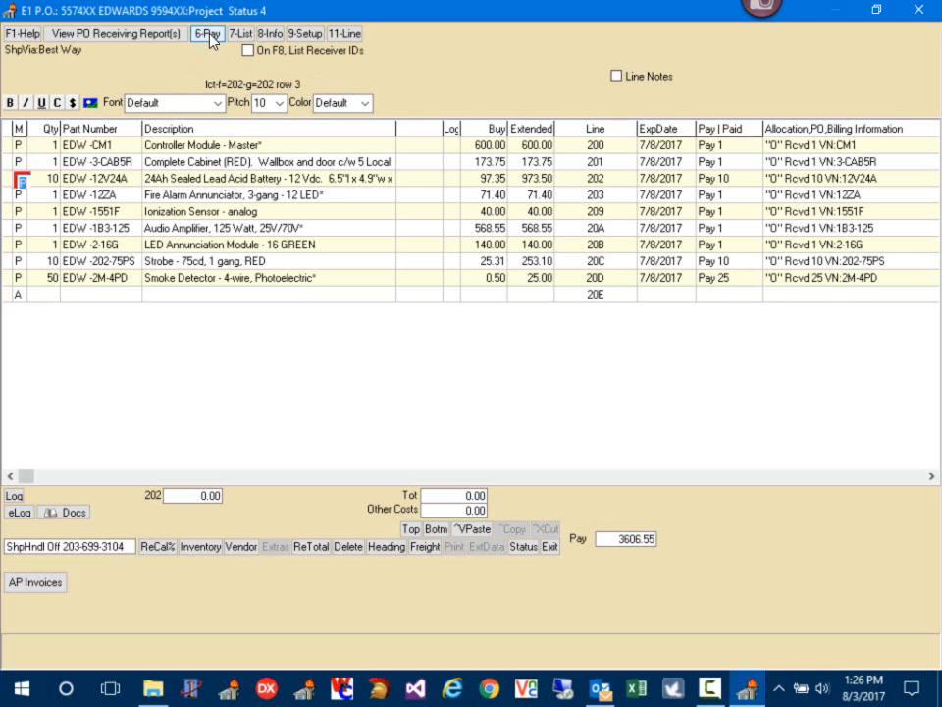
click(210, 36)
click(210, 36)
click(210, 37)
click(210, 37)
click(210, 36)
click(210, 36)
click(210, 36)
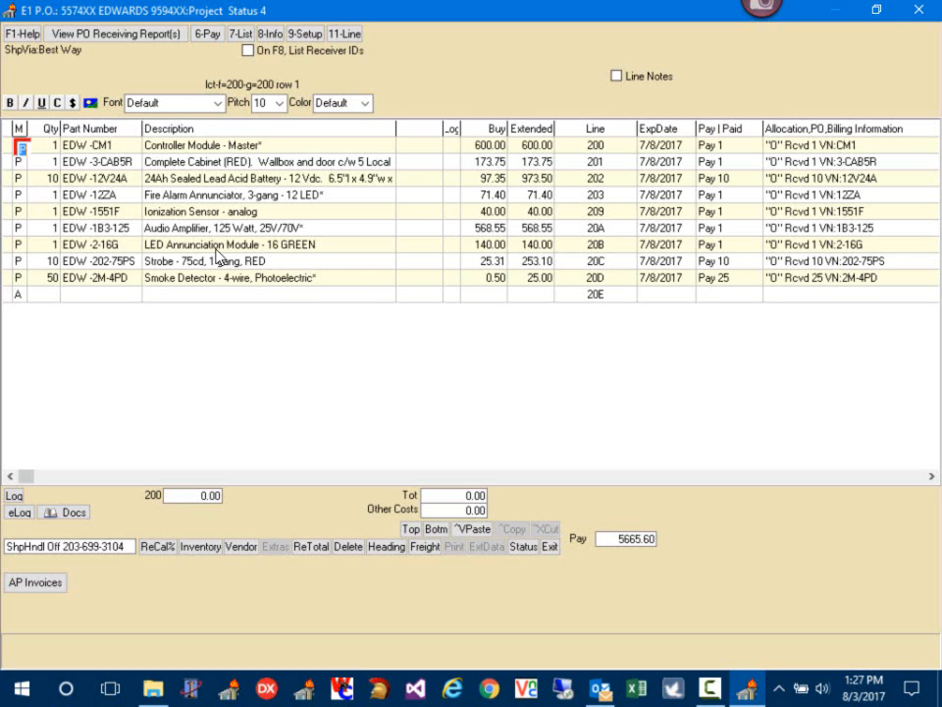
click(709, 690)
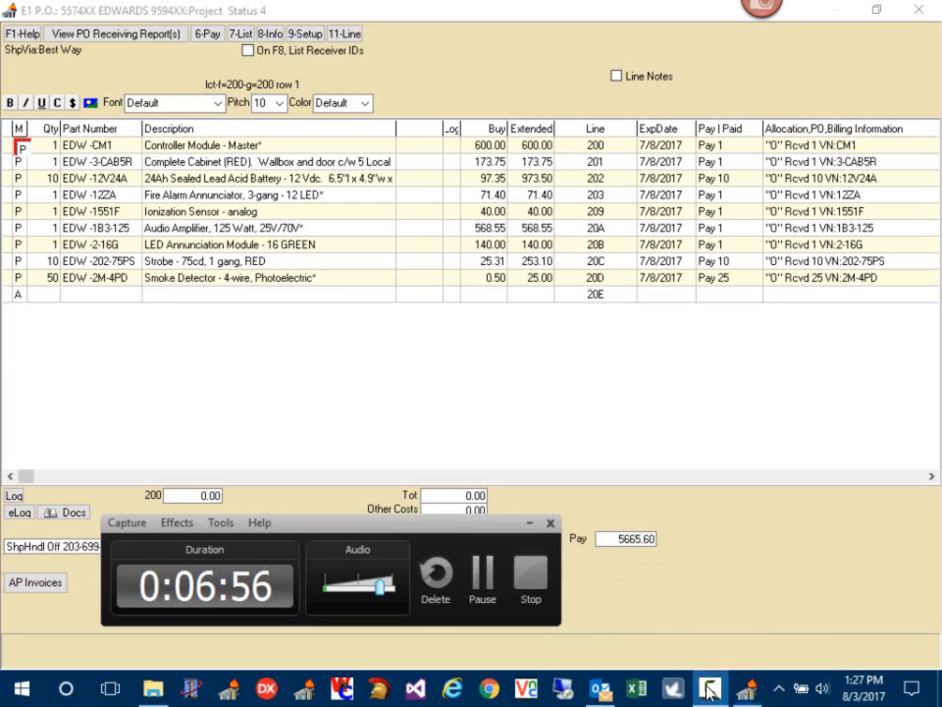
click(488, 584)
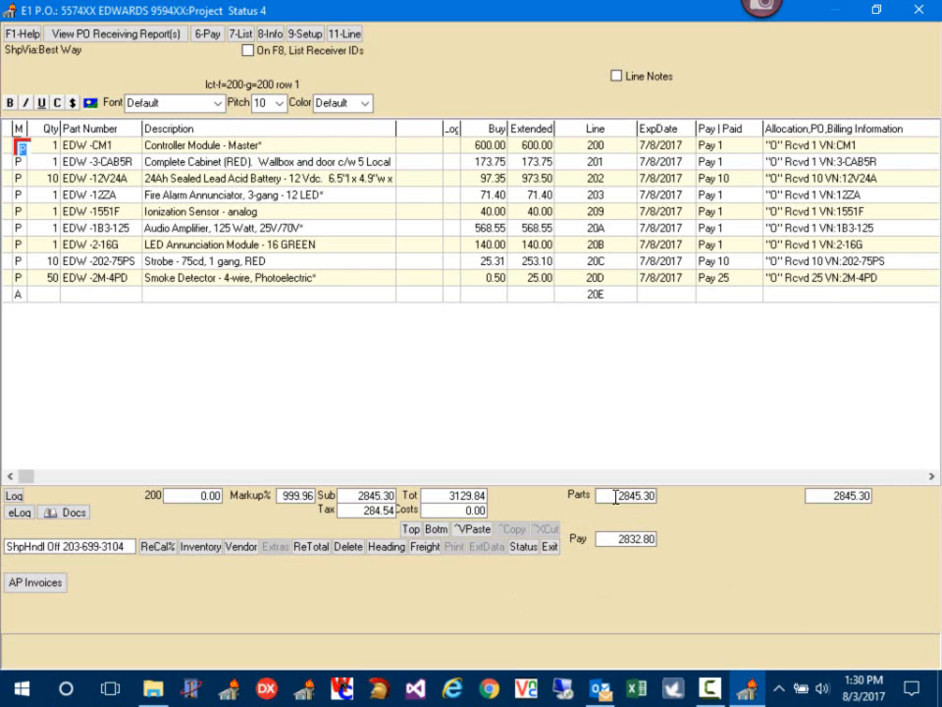
Step: Check the purchase order's Parts total against its Pay amount
click(648, 495)
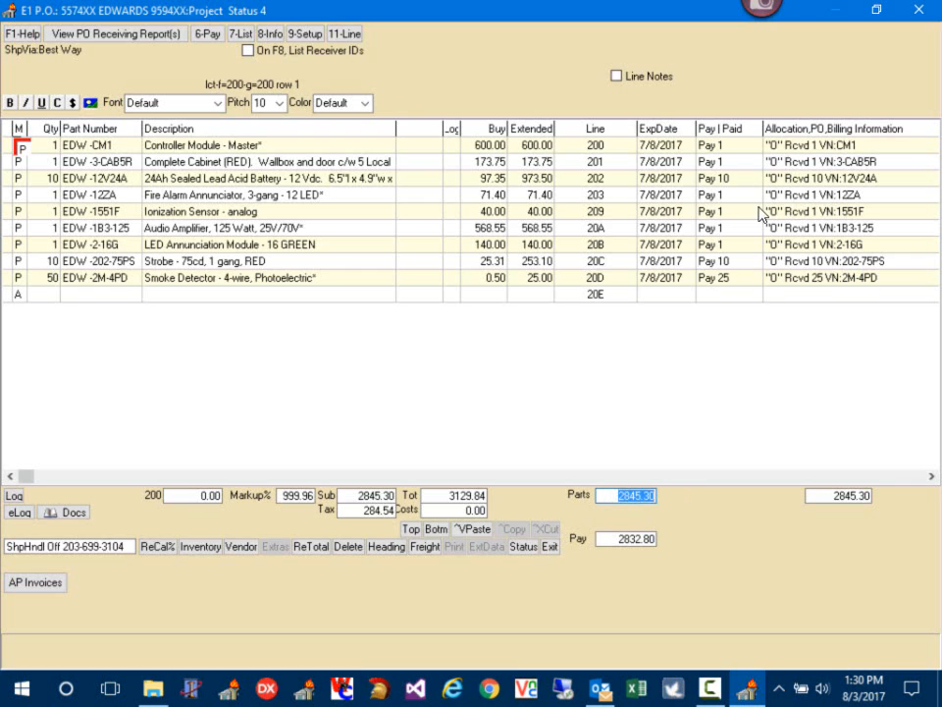
Step: Set the Controller Module line's Buy price to 550 and exit the purchase order to return to the pay voucher
click(652, 538)
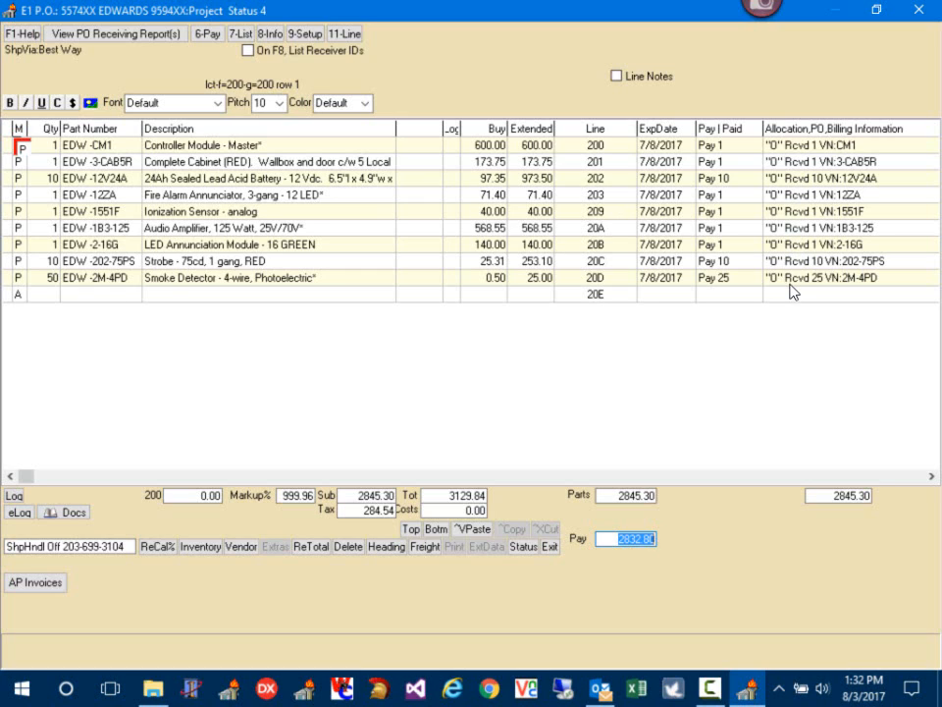
click(495, 149)
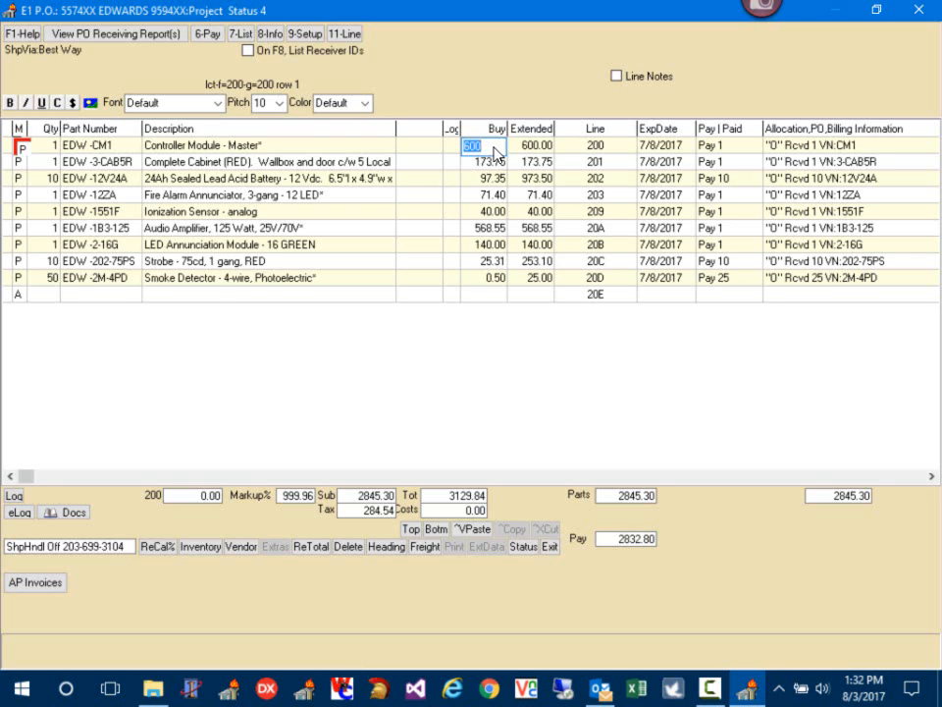
text(550)
key(Return)
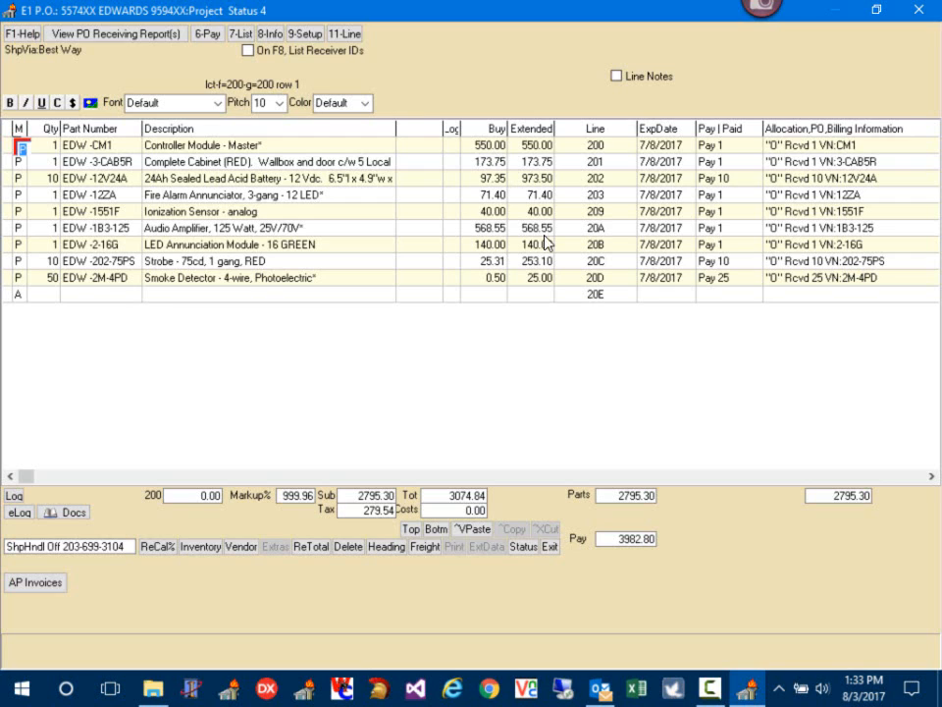
click(551, 550)
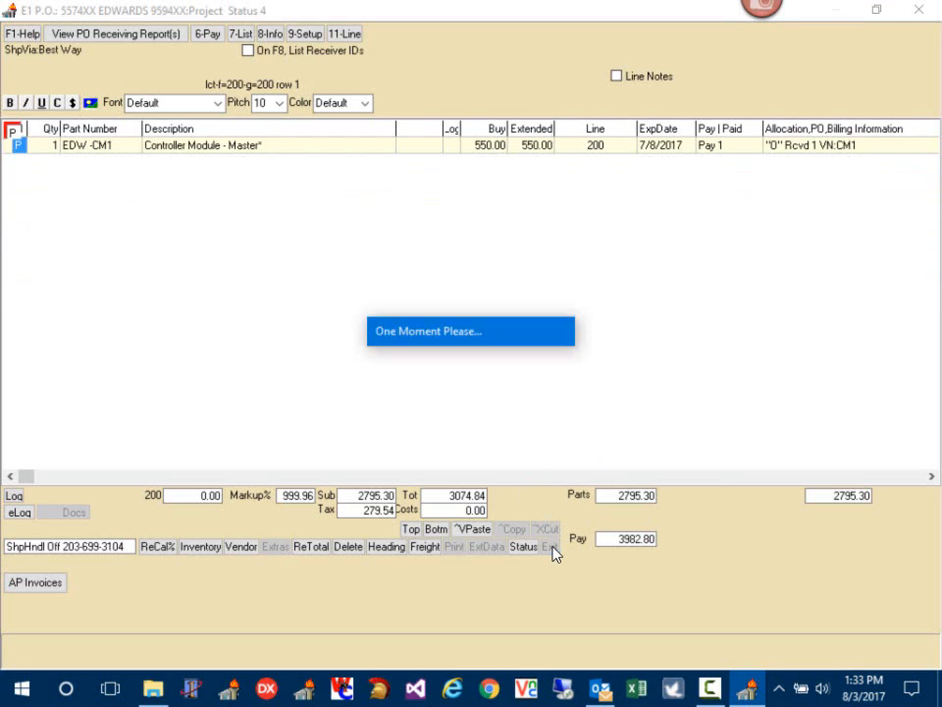
click(524, 369)
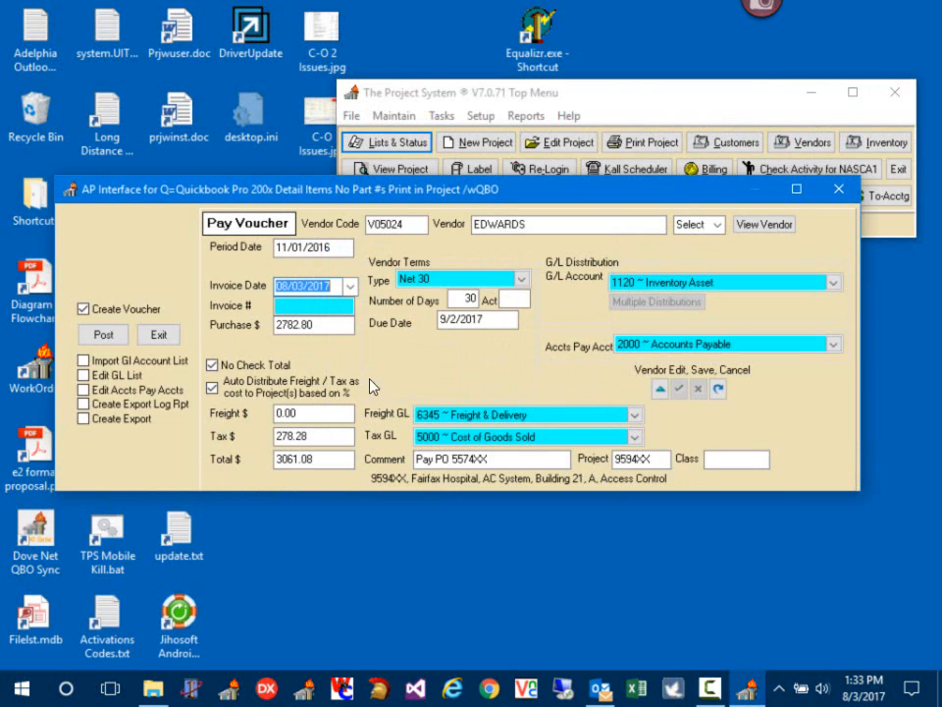
Step: Assign the voucher's tax to the 6820 ~ Taxes account and set the tax amount to 0
click(284, 435)
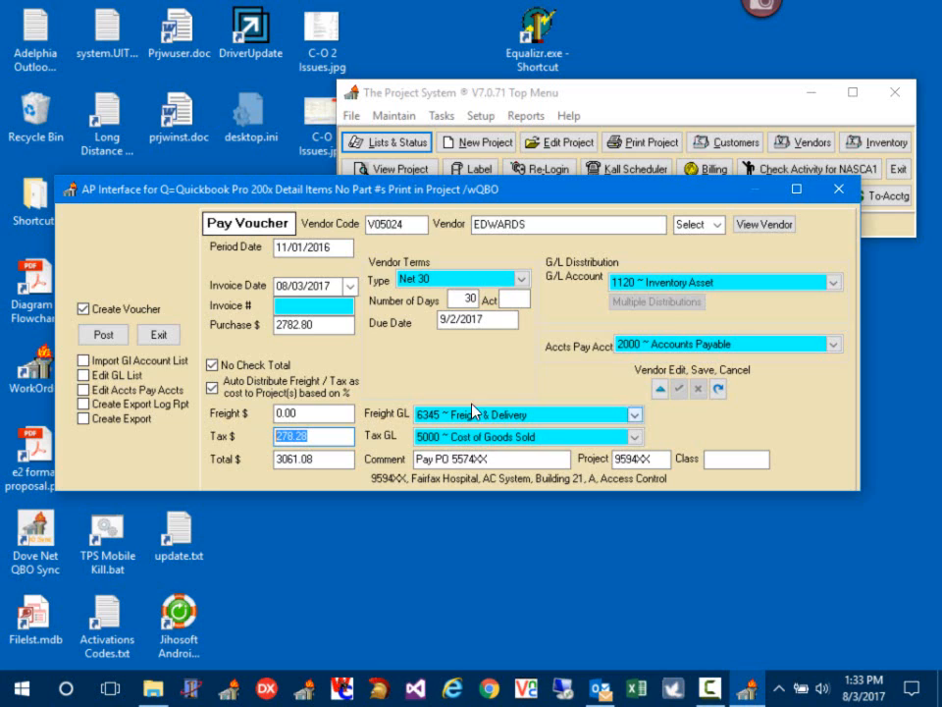
click(545, 438)
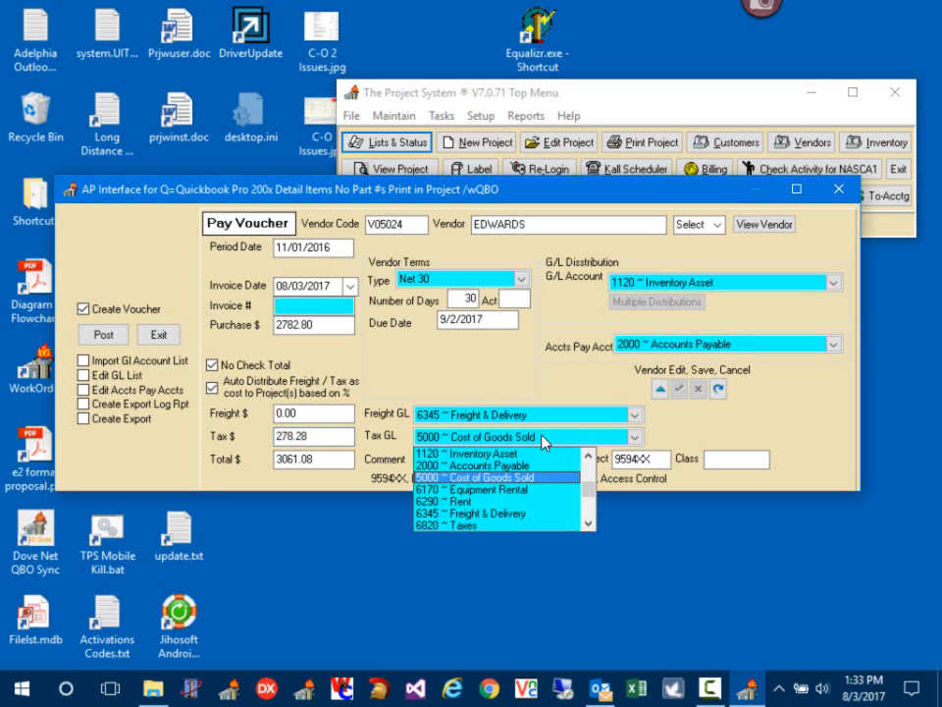
click(507, 527)
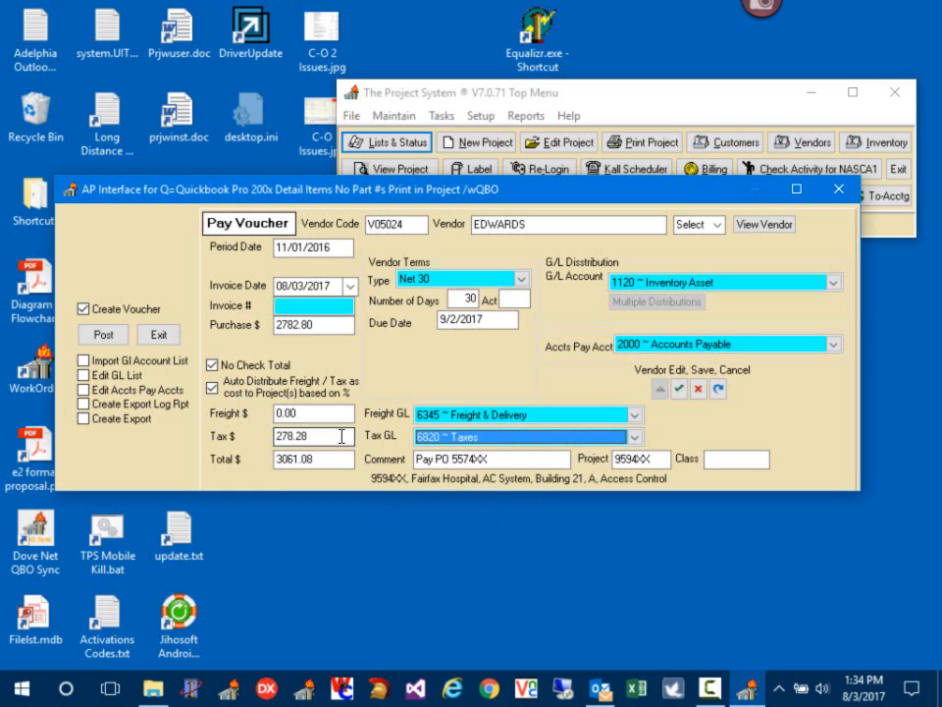
drag(343, 436, 247, 449)
text(0)
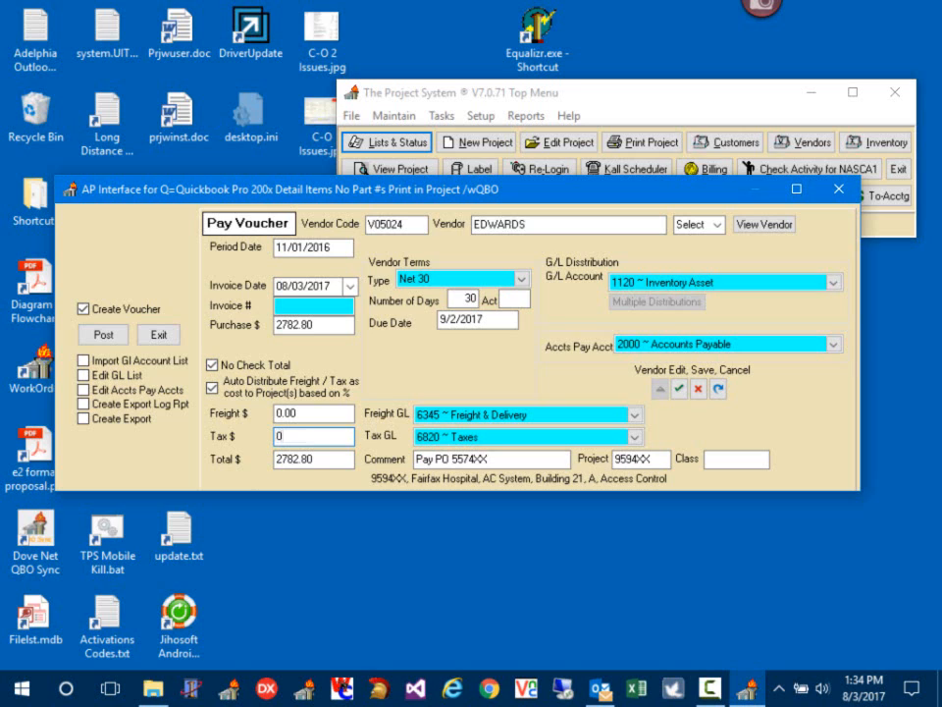
Step: Set the voucher's freight amount to 55 with 6345 ~ Freight & Delivery as the freight account
drag(344, 413, 262, 407)
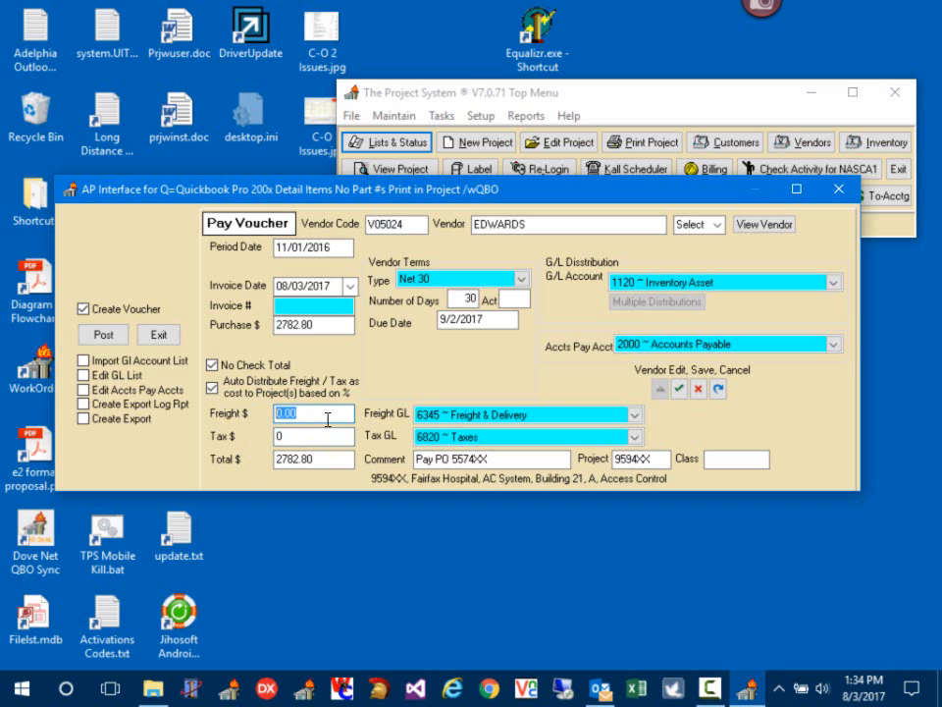
text(55)
drag(307, 414, 257, 409)
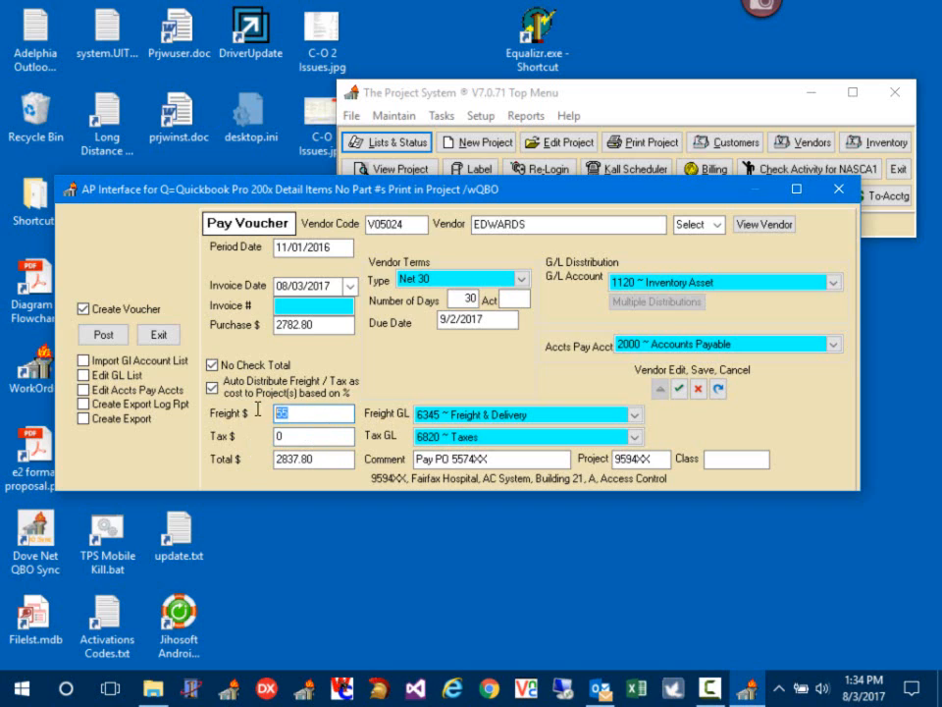
click(559, 416)
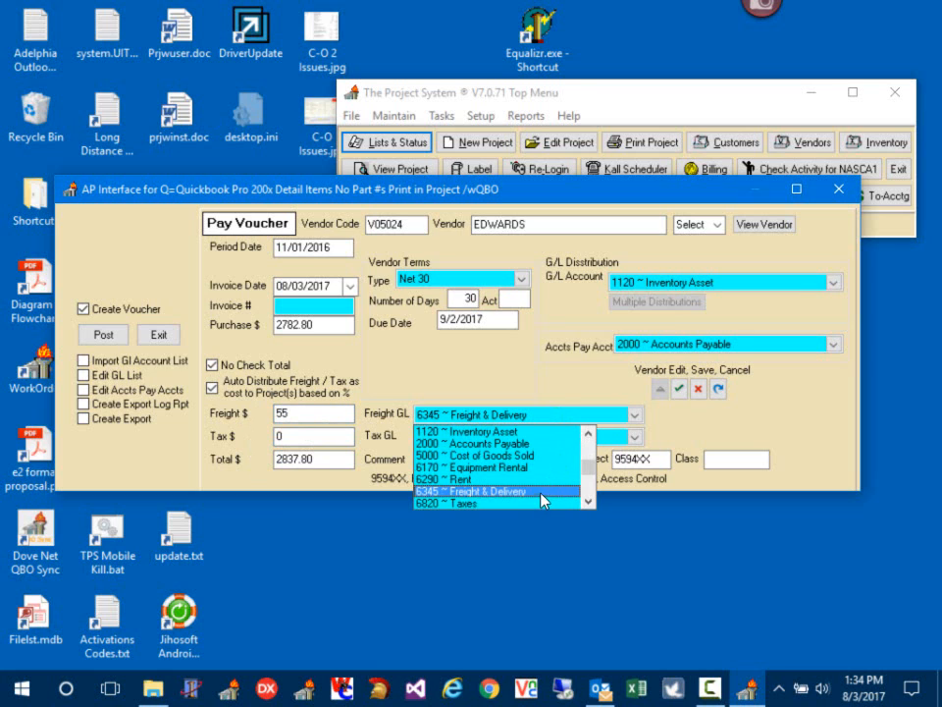
click(543, 500)
click(533, 418)
click(491, 492)
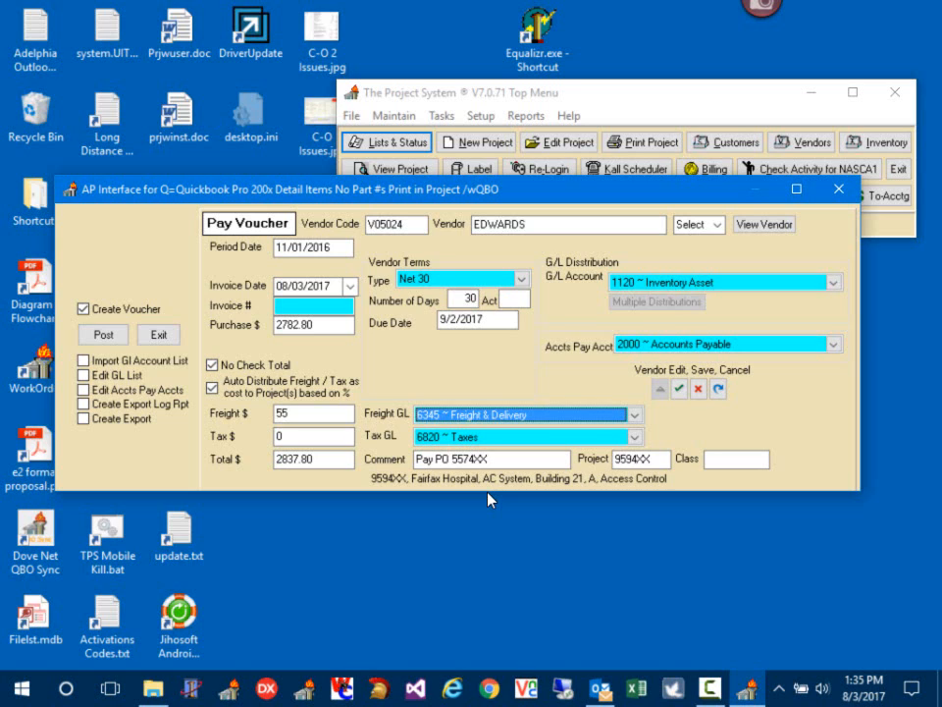
Step: Switch the voucher's G/L Account to 5000 ~ Cost of Goods Sold and back to 1120 ~ Inventory Asset
click(717, 348)
click(715, 348)
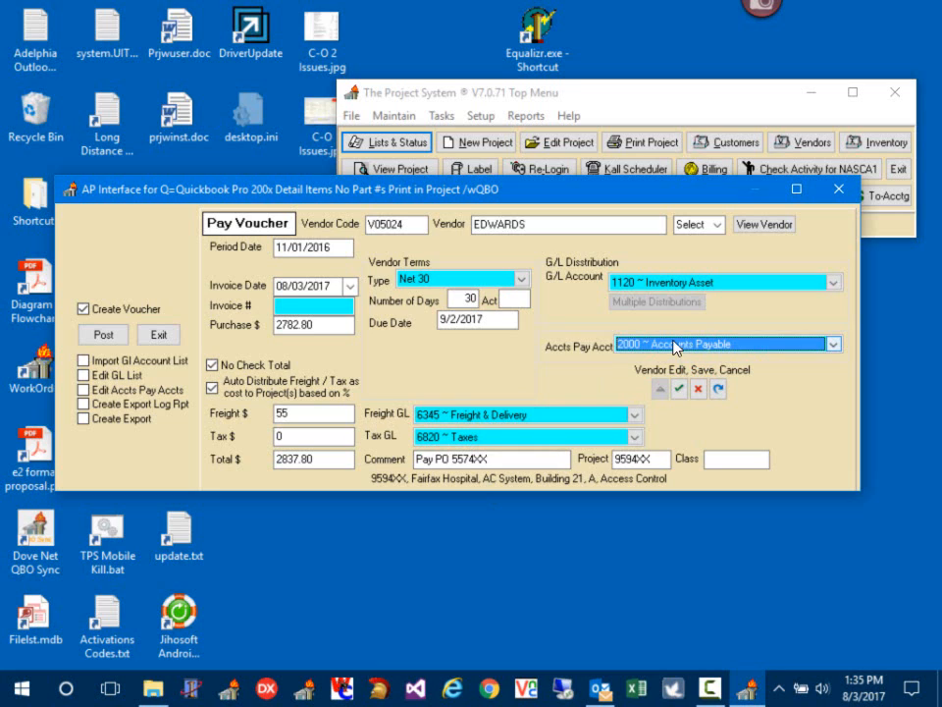
click(673, 283)
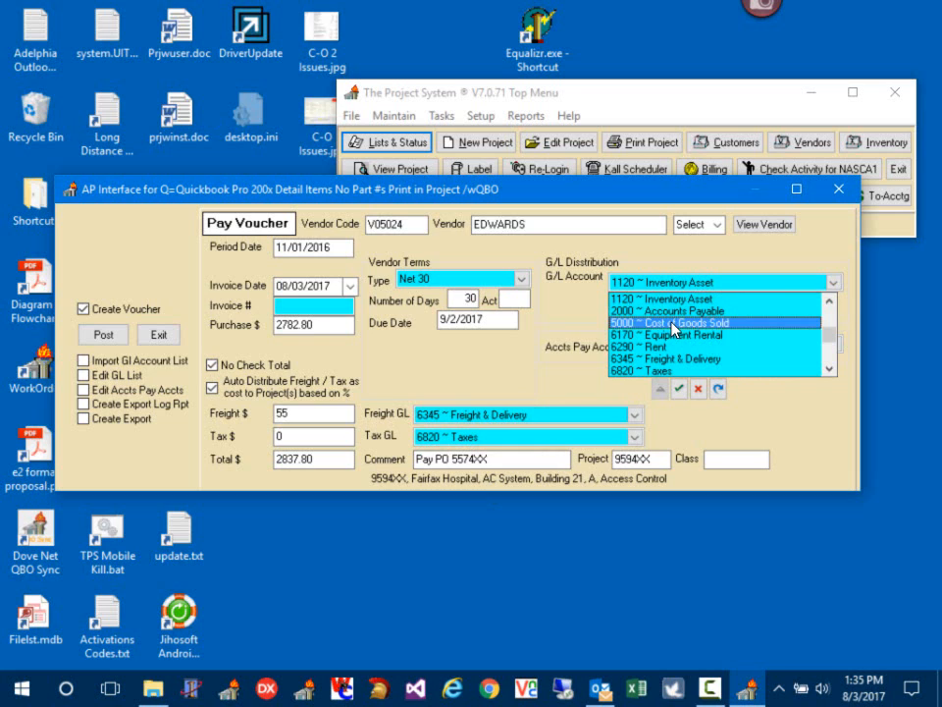
click(675, 323)
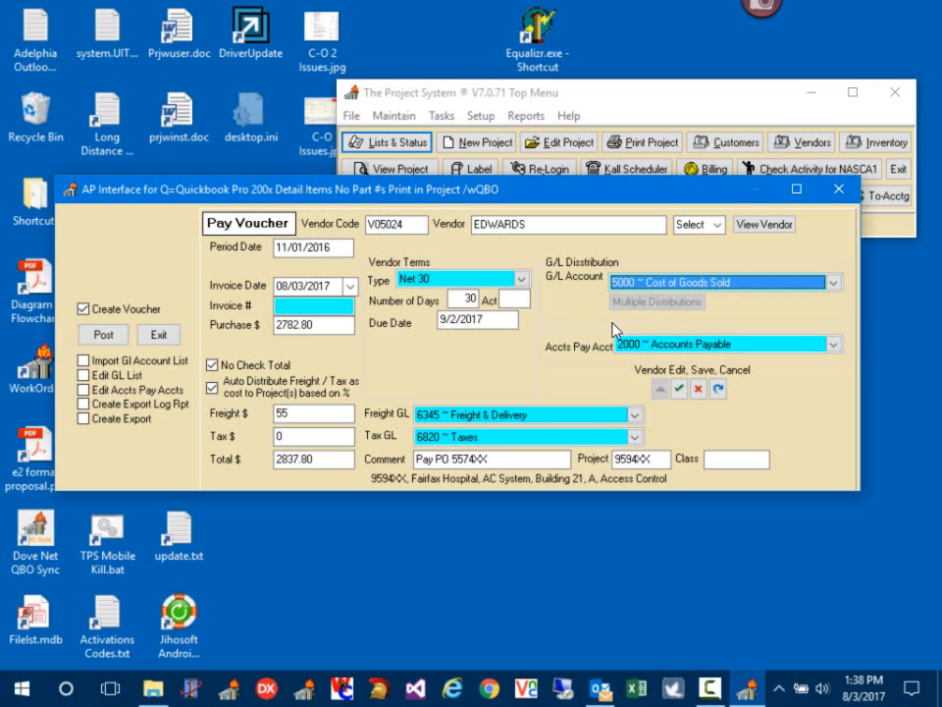
click(723, 287)
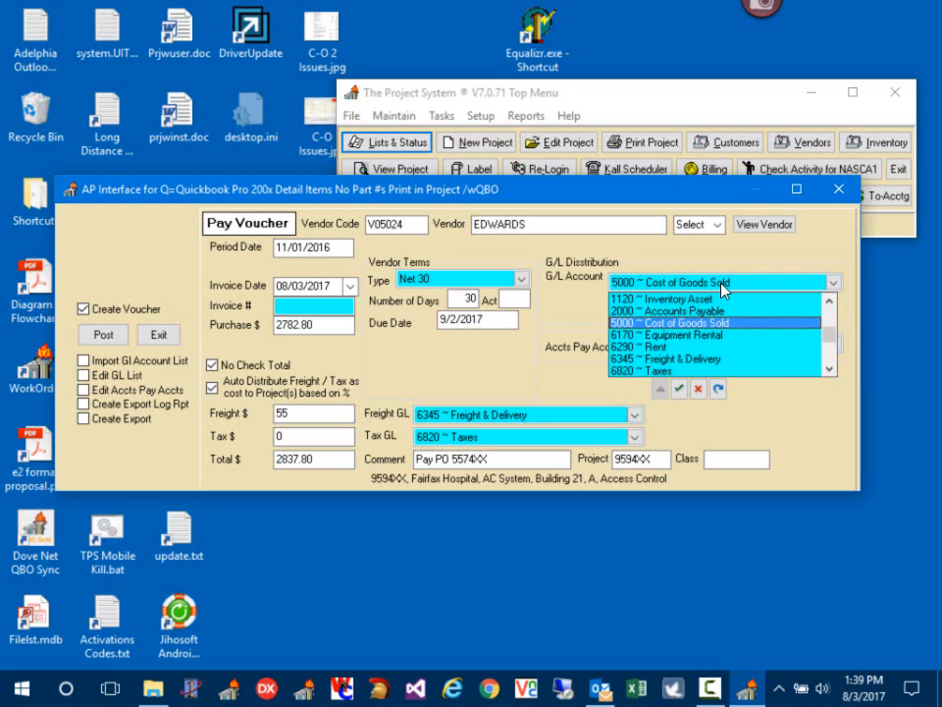
click(706, 299)
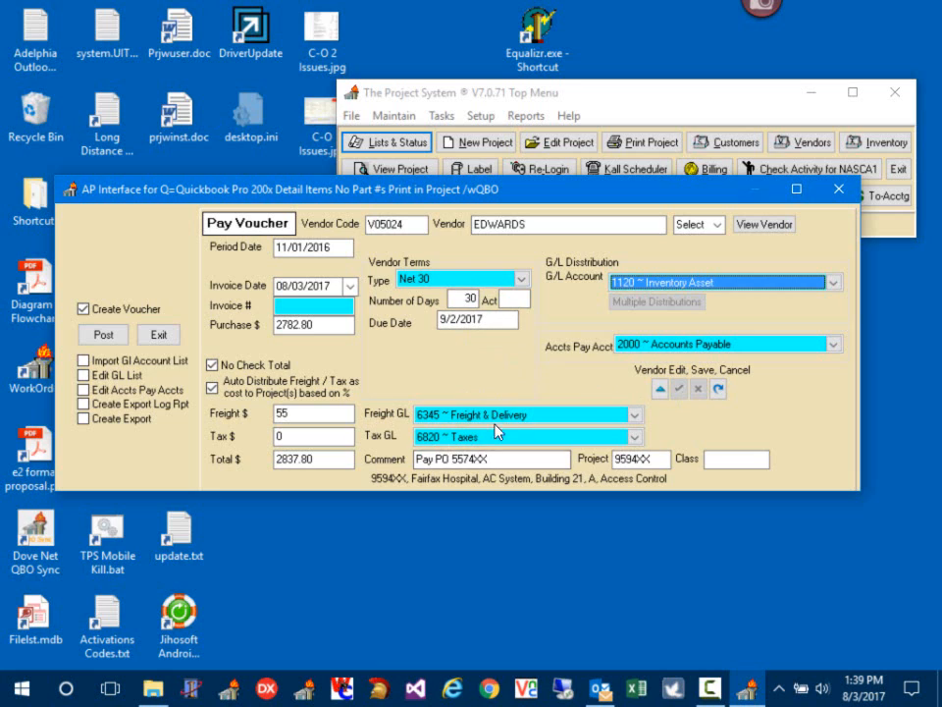
Step: Post the voucher with its vendor invoice number filled in and a Period Date of 07/31/2017
click(320, 306)
text(12346789987)
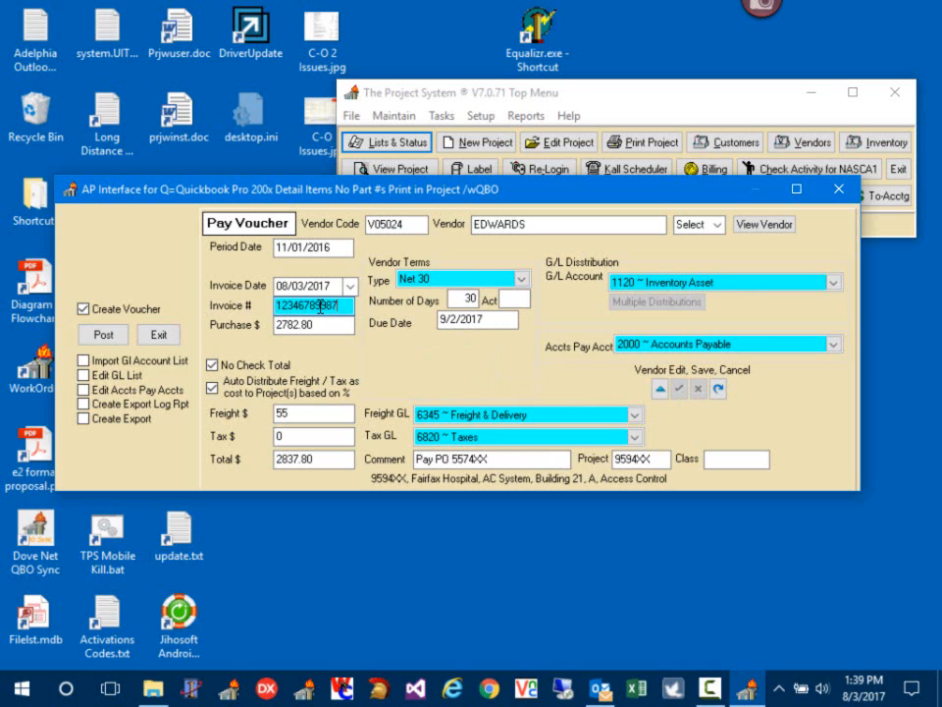
click(323, 249)
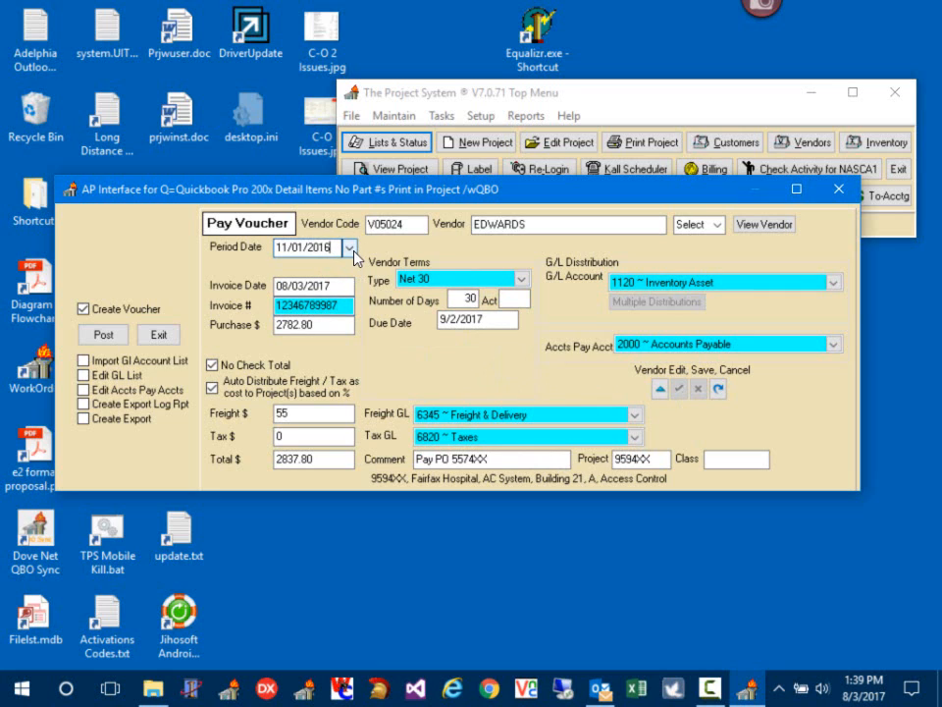
click(351, 249)
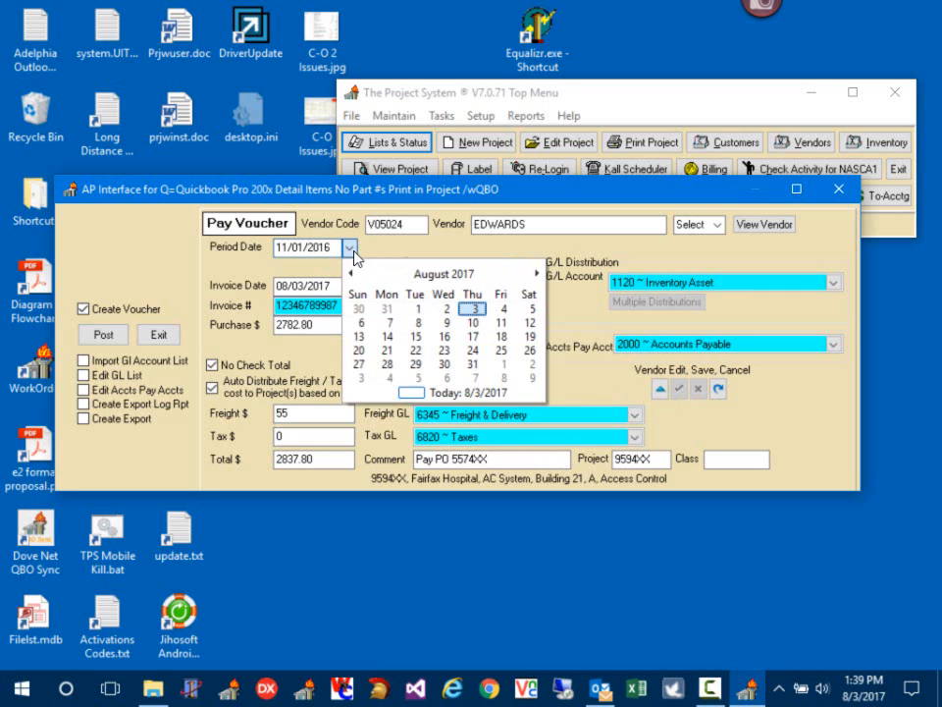
click(387, 310)
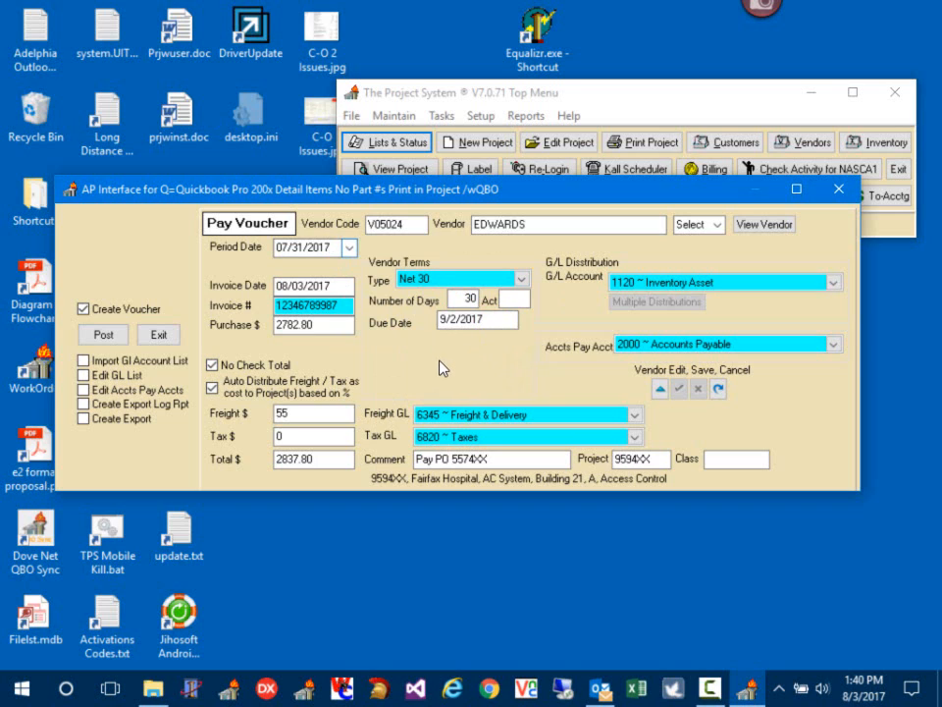
click(121, 341)
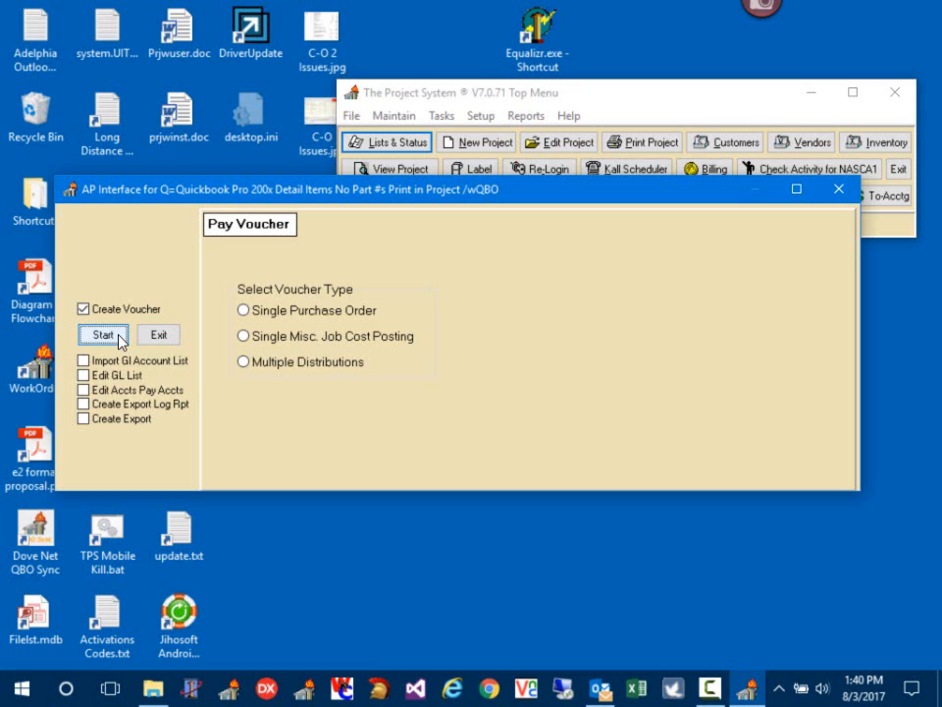
Step: Look at the Create Export option and begin a new voucher of type Single Misc. Job Cost Posting
click(116, 419)
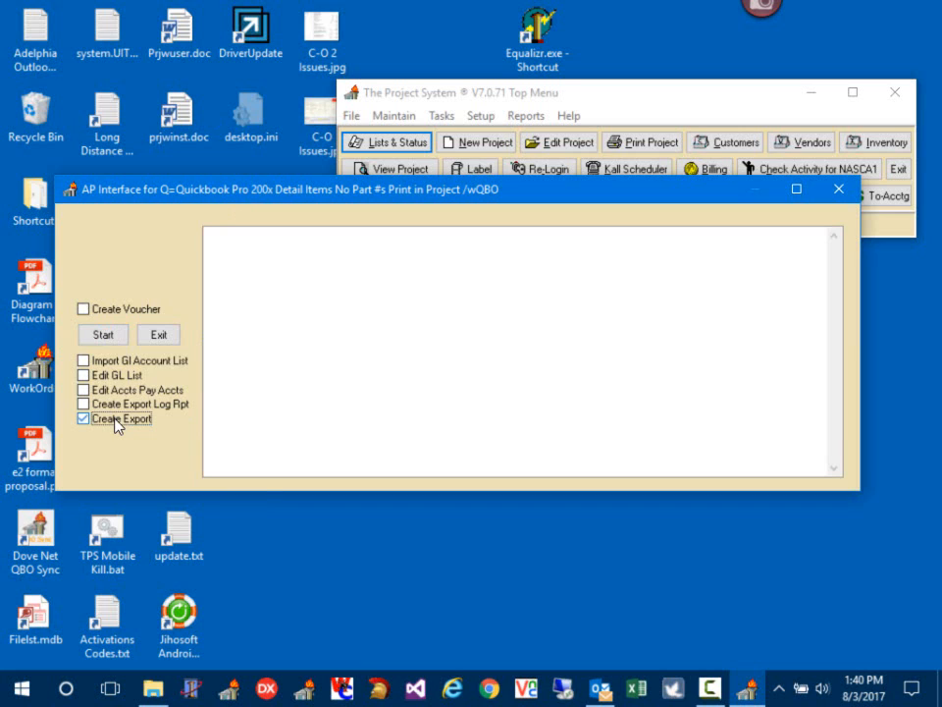
click(99, 311)
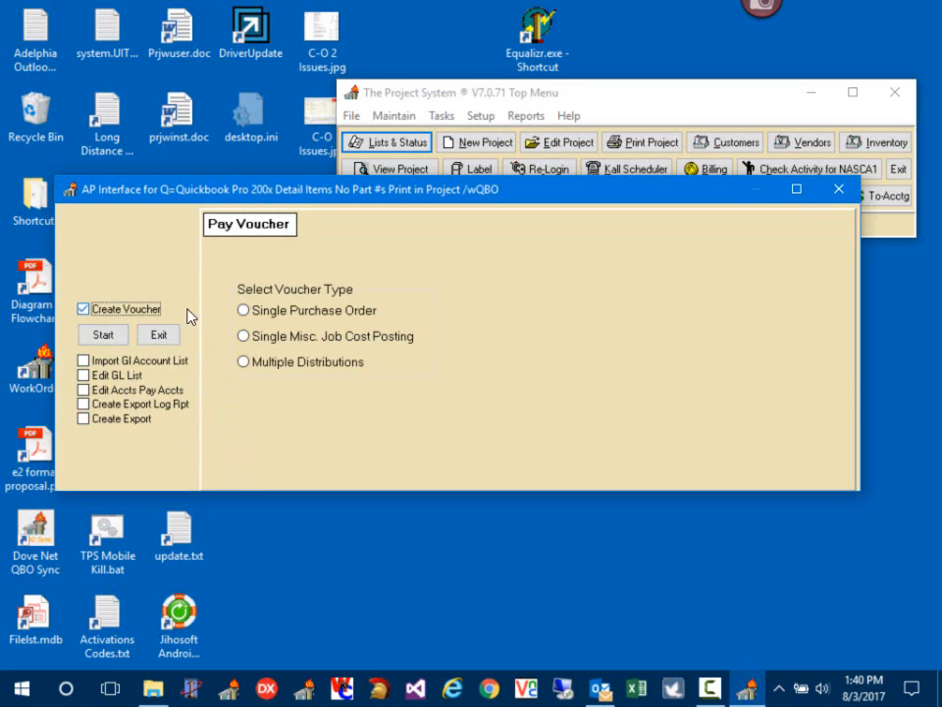
click(298, 340)
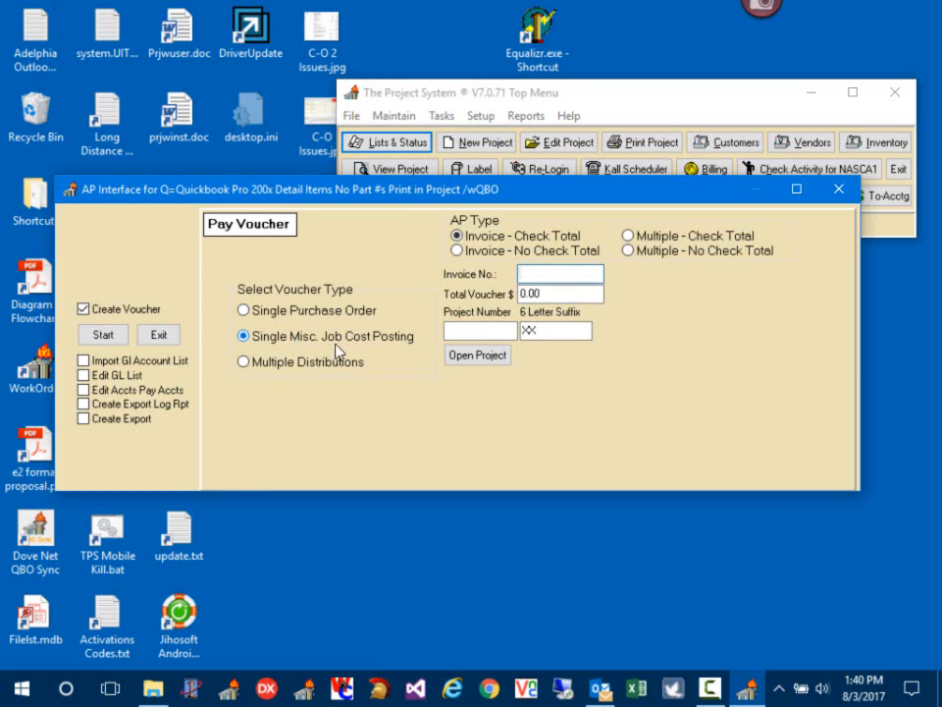
Step: Enter project number 9554, a voucher total of 1500 and the invoice number, and open the project
click(461, 332)
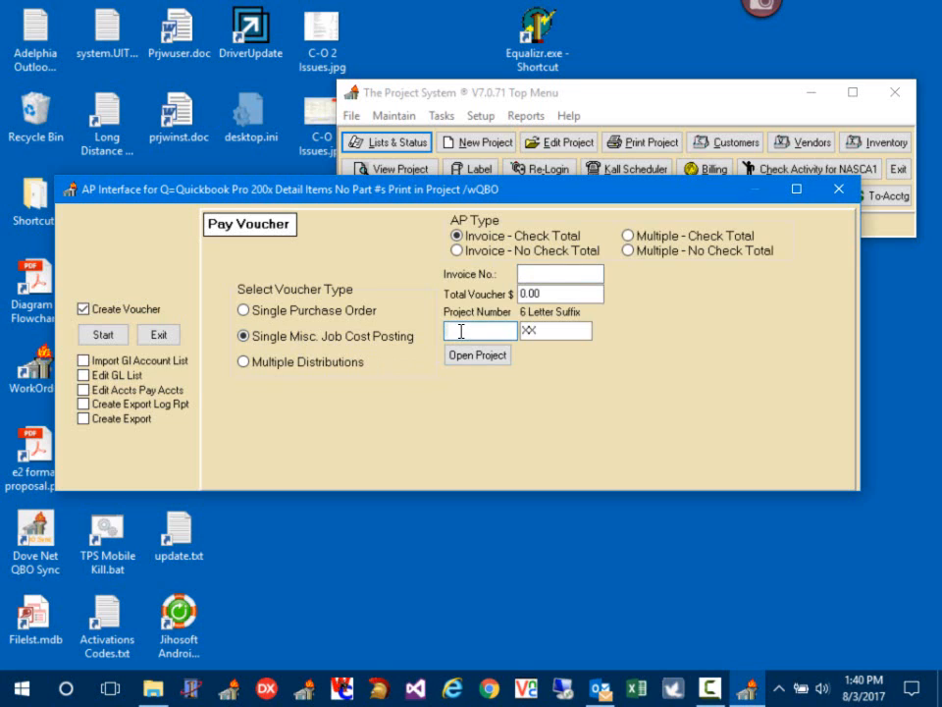
text(9554)
click(574, 326)
click(517, 293)
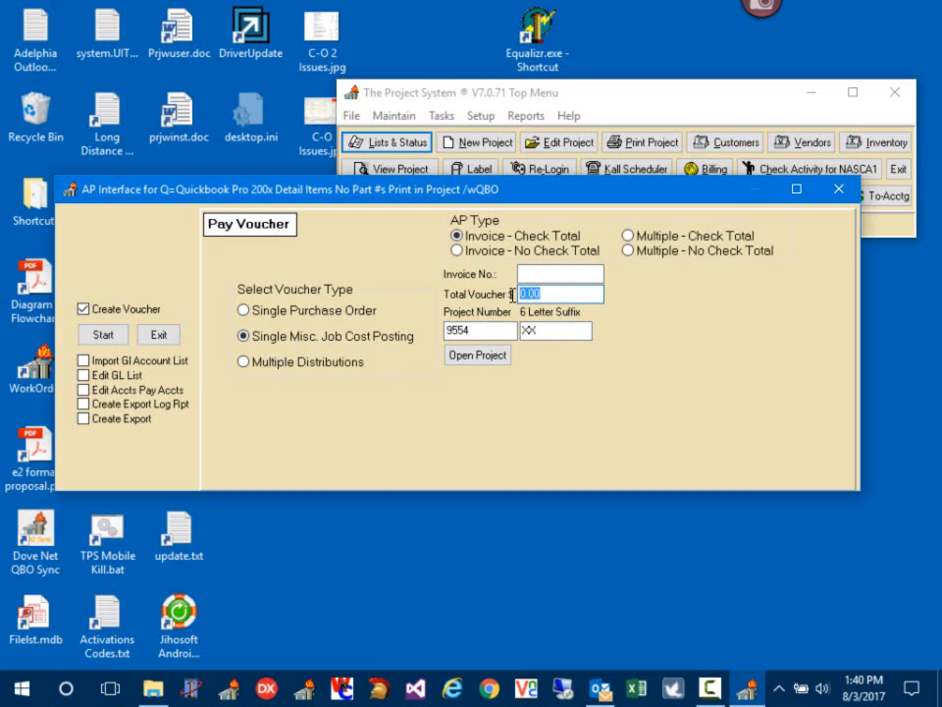
text(1500)
click(538, 271)
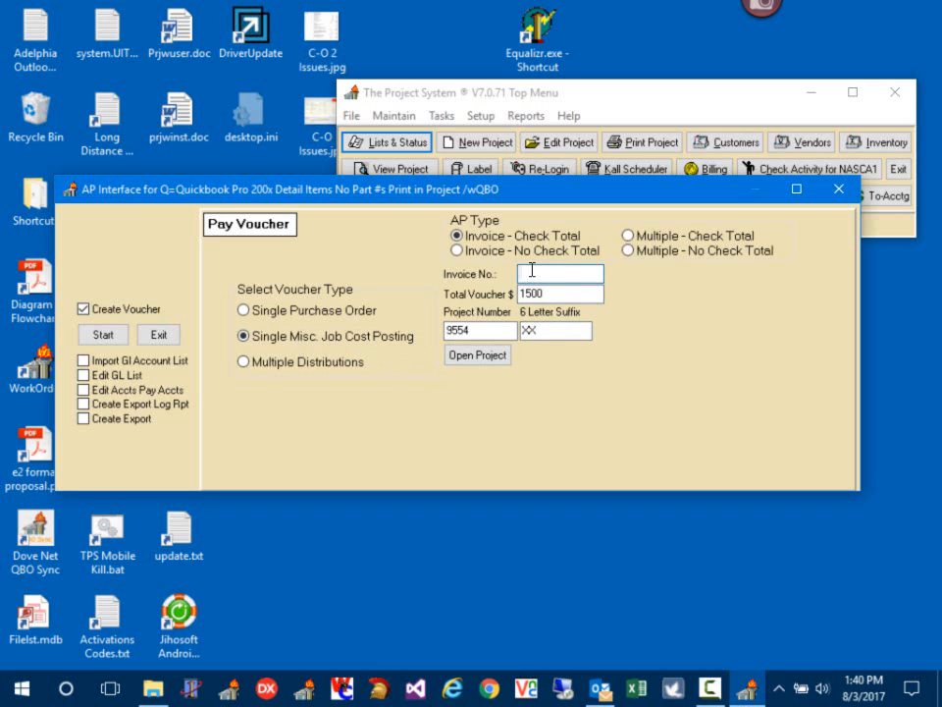
text(7865874764)
click(479, 355)
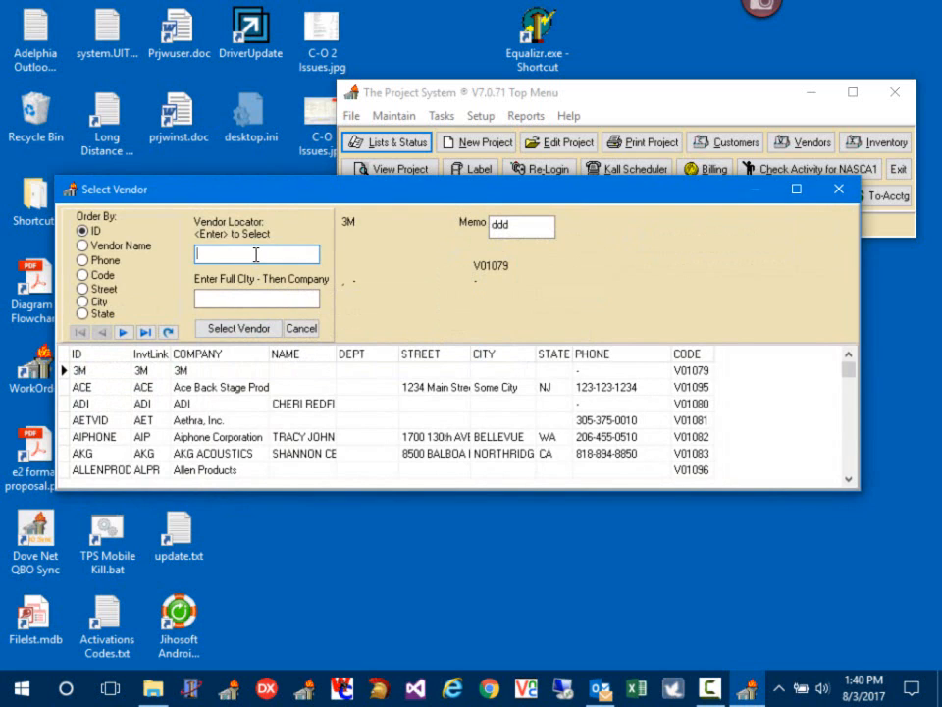
Step: Find the vendor Ultimate Support by locating U in the vendor list and select it for the voucher
text(U)
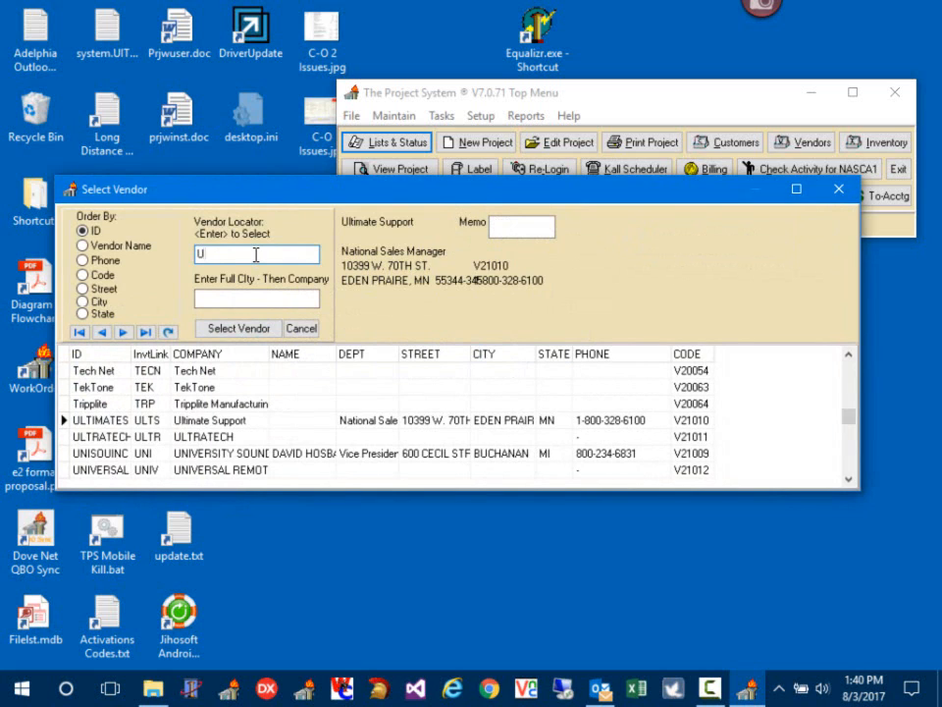
click(301, 419)
click(312, 419)
click(248, 424)
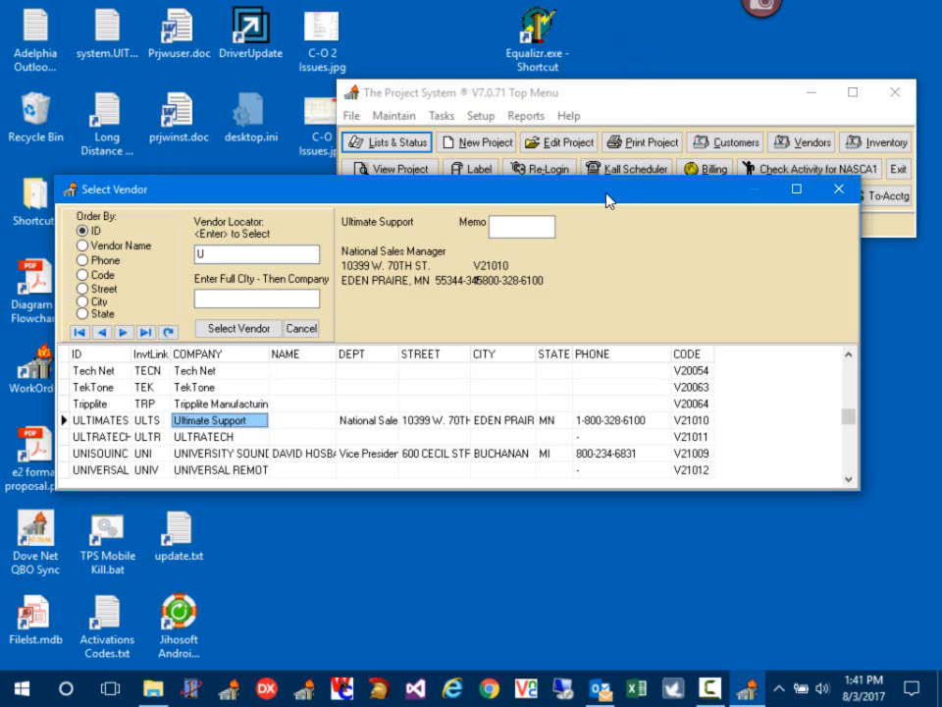
mouse_move(605, 196)
mouse_down()
mouse_move(609, 291)
mouse_move(621, 225)
mouse_move(594, 209)
mouse_up()
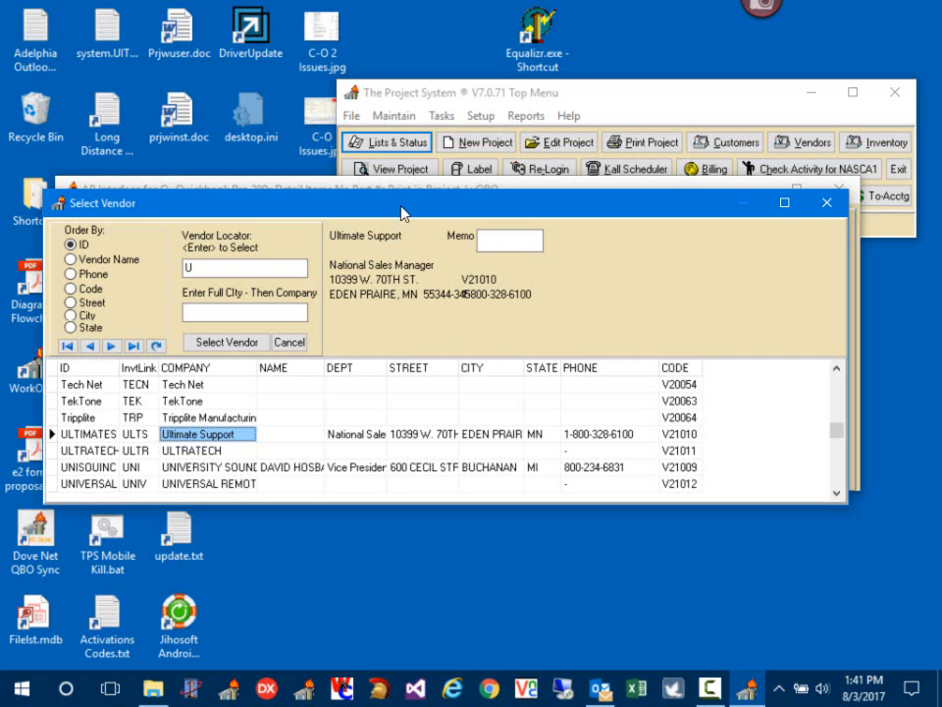
drag(395, 211, 411, 221)
click(276, 353)
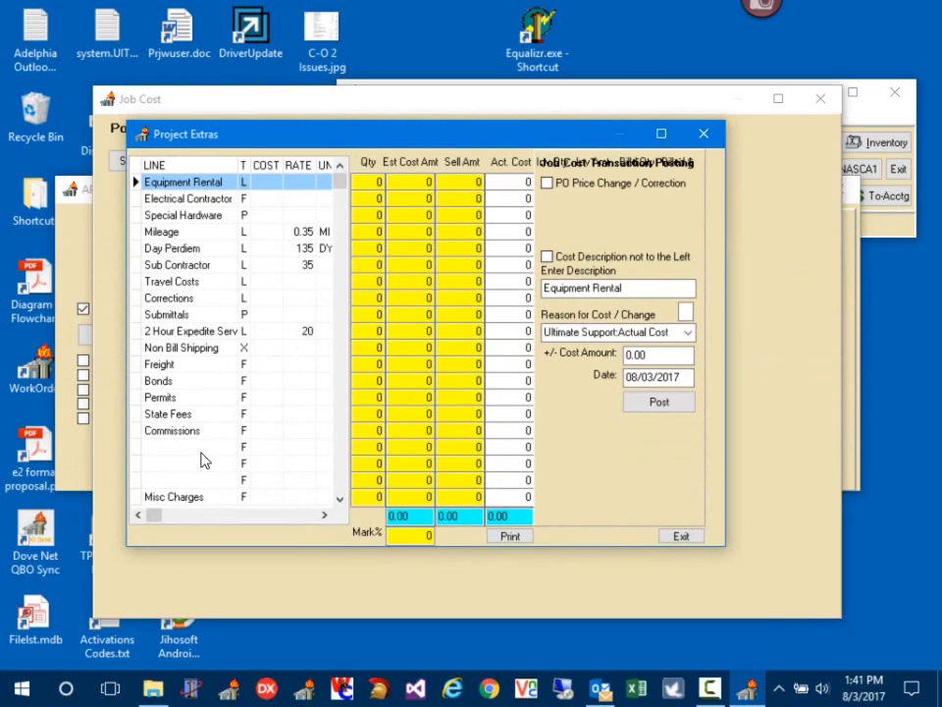
Step: Compare the Electrical Contractor and Misc Charges cost lines and choose Equipment Rental for the job cost posting
click(191, 200)
click(190, 185)
click(195, 501)
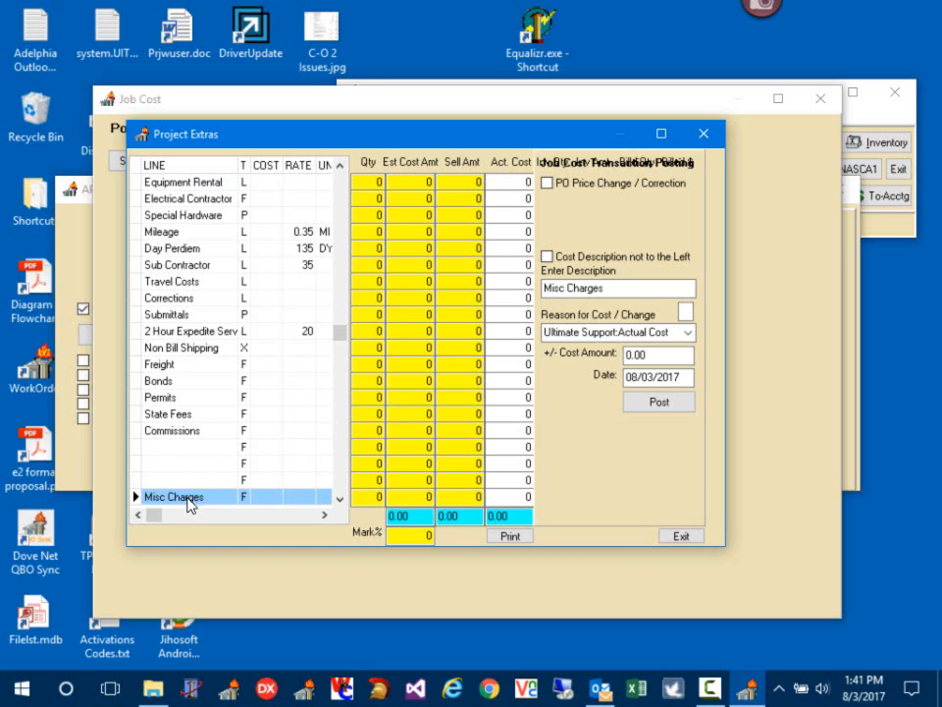
click(216, 184)
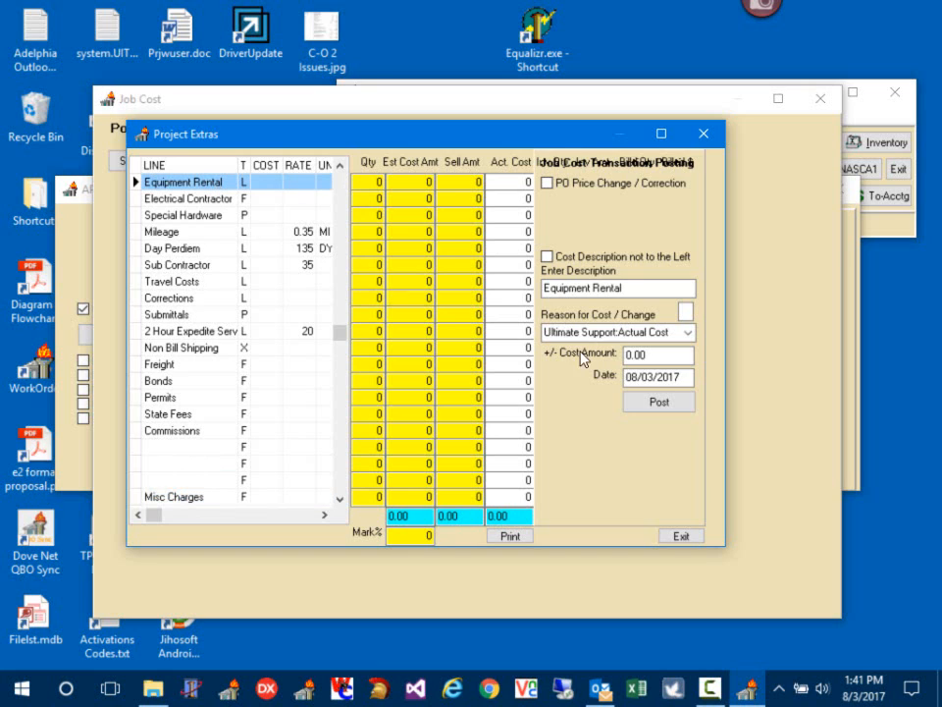
Step: Enter a cost amount of 1400 and change the reason for cost to Ultimate Support:Lift for Room 100
click(652, 355)
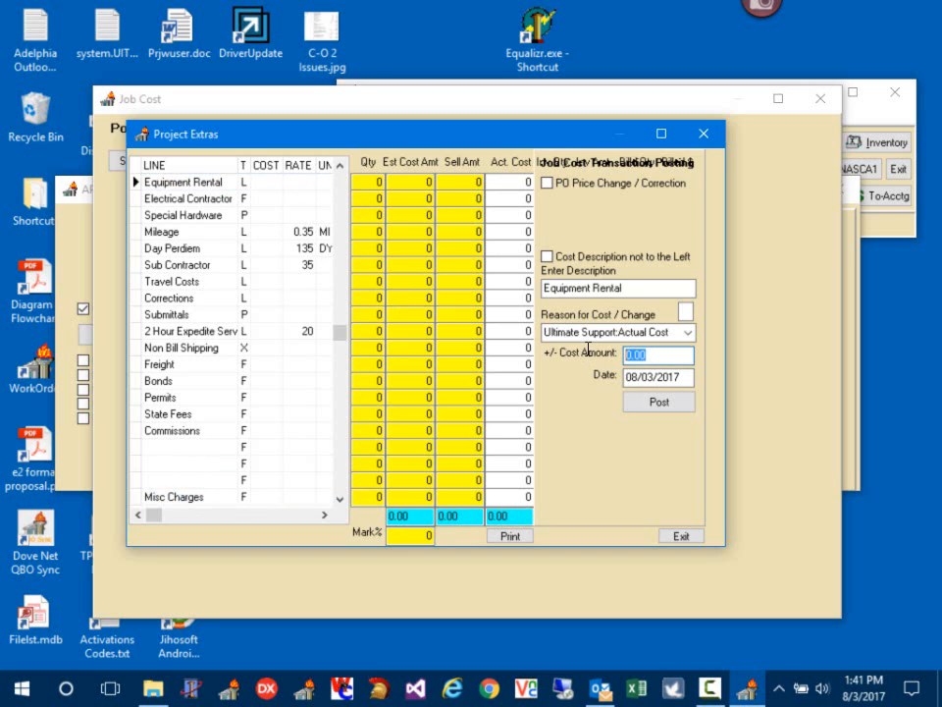
text(1400)
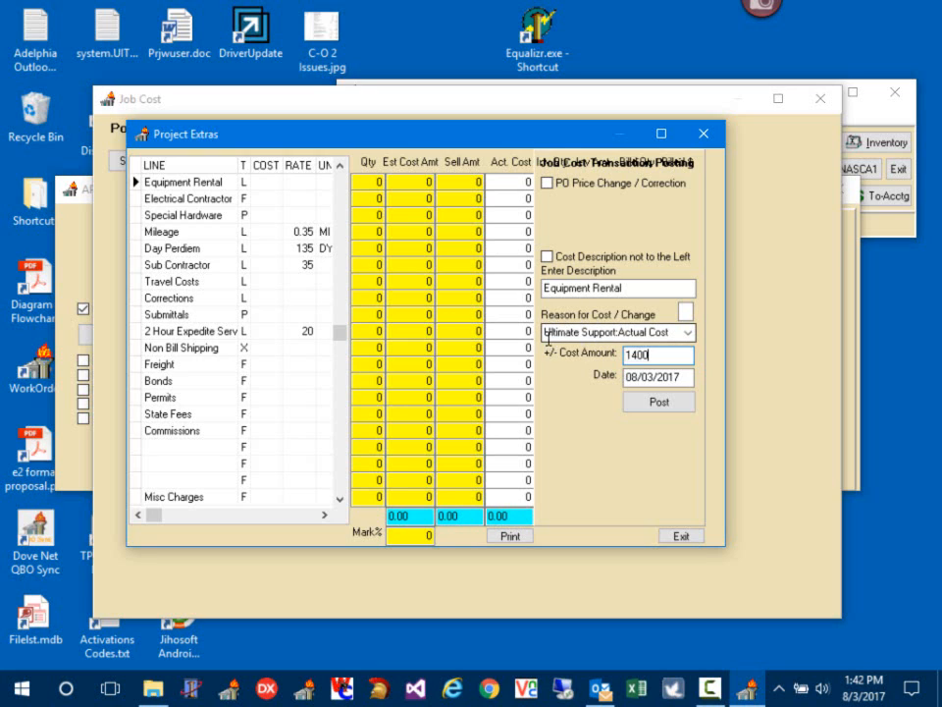
click(575, 332)
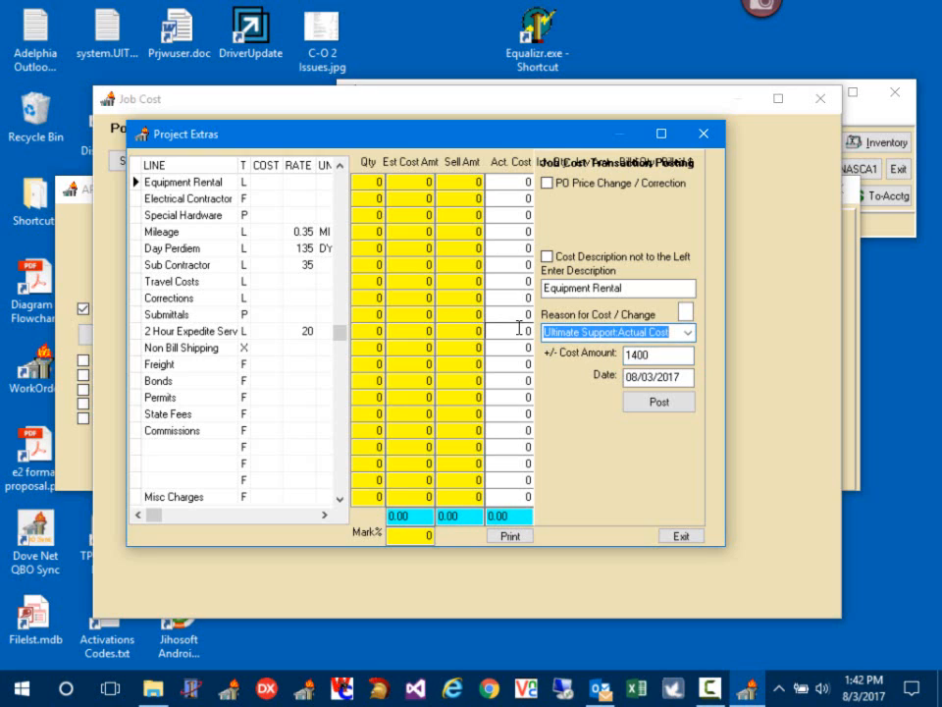
drag(675, 332, 625, 331)
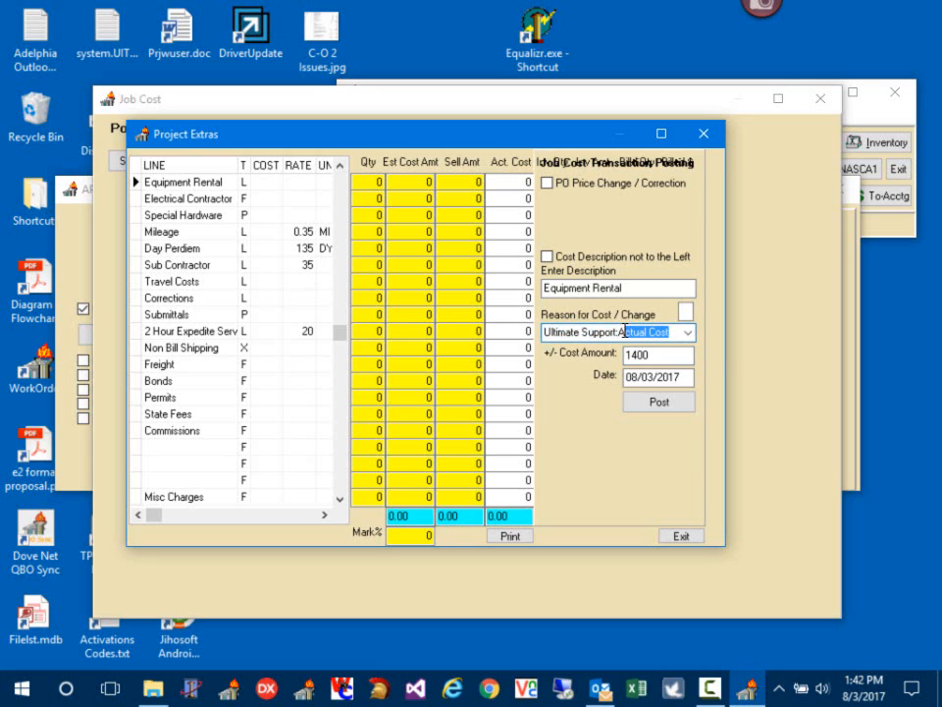
key(BackSpace)
key(BackSpace)
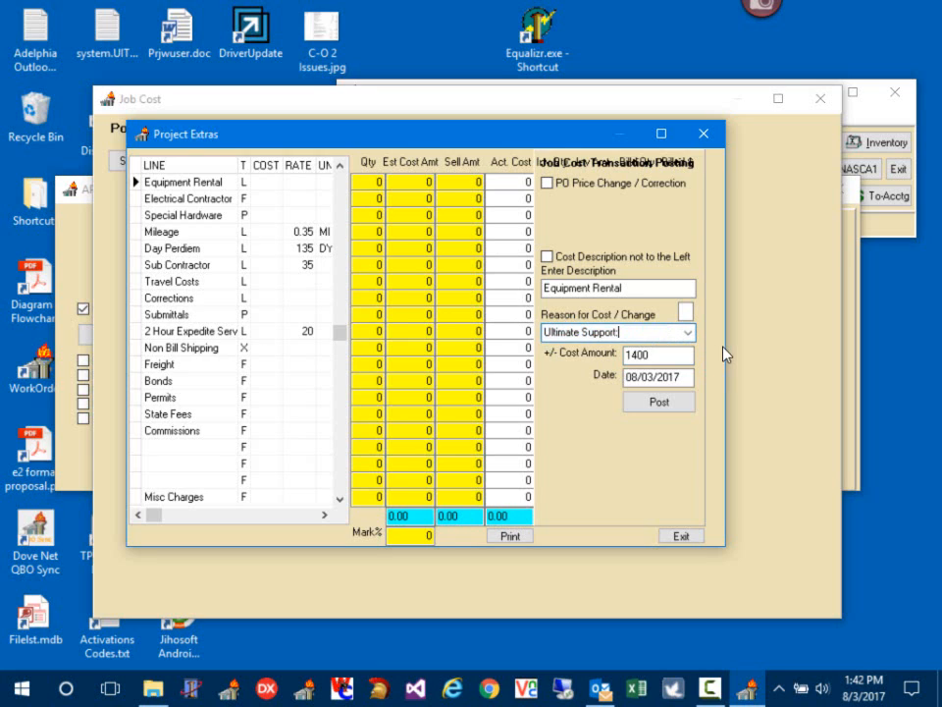
text(Lift for Room 100)
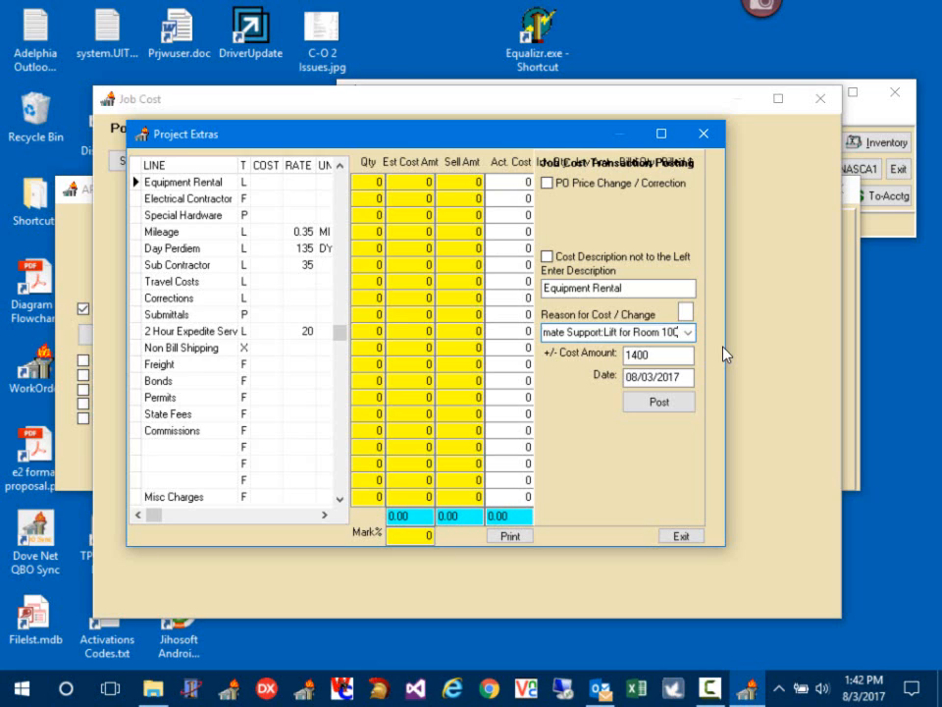
Step: Switch the cost line from Equipment Rental to Misc Charges and post the job cost transaction
click(656, 289)
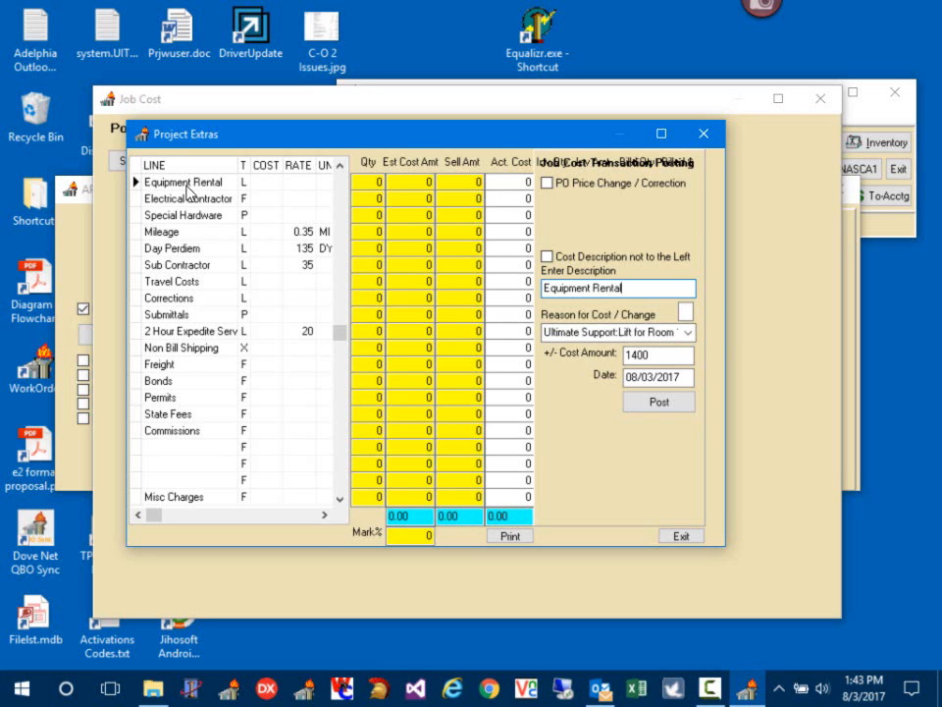
click(187, 184)
click(510, 183)
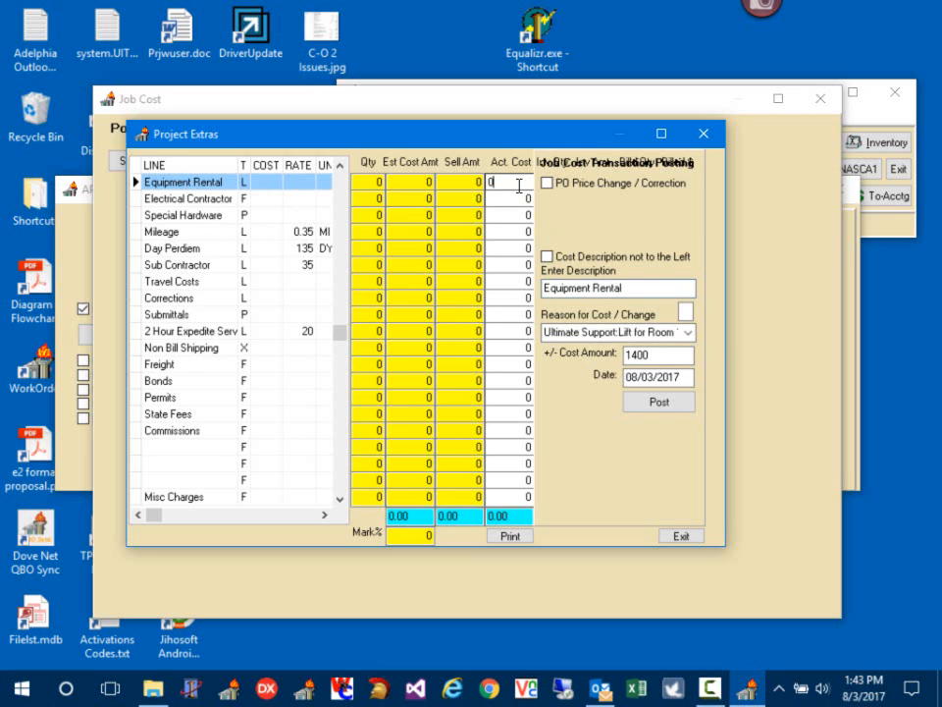
double_click(519, 185)
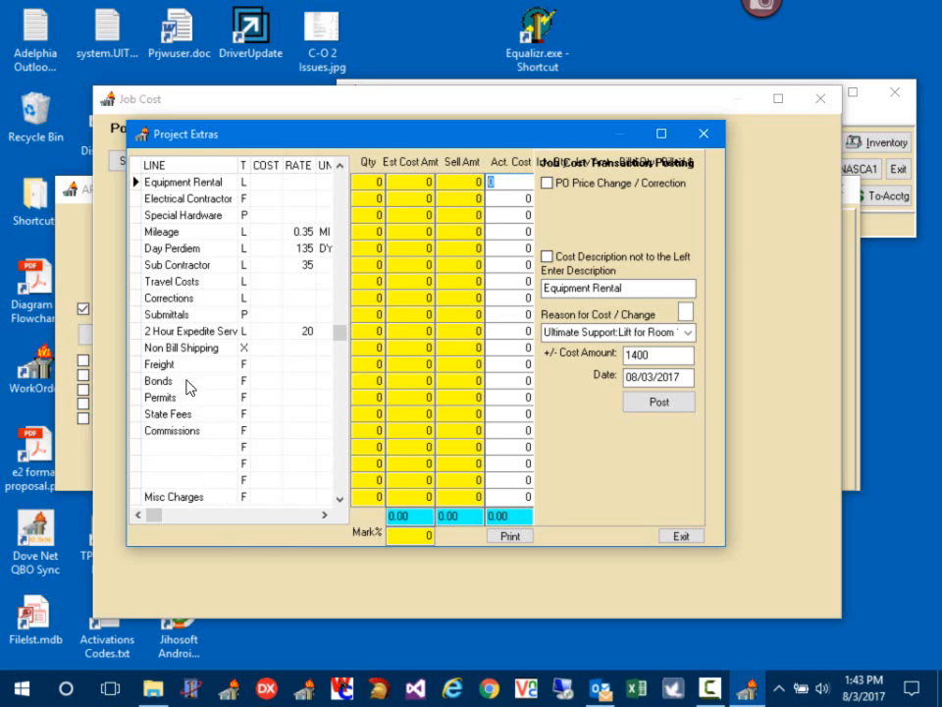
click(186, 385)
click(190, 431)
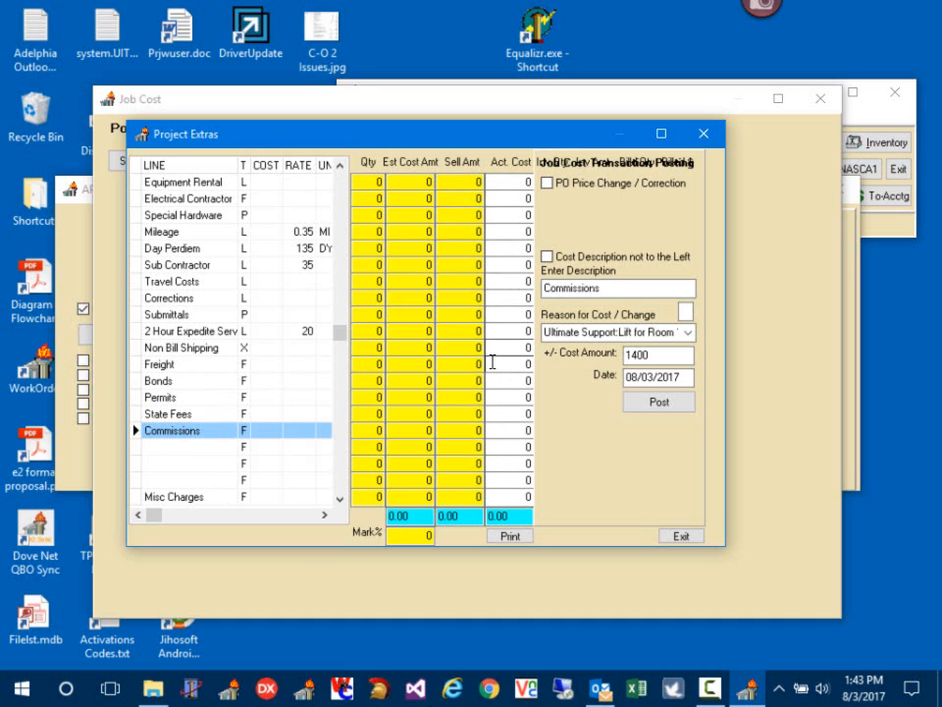
click(227, 497)
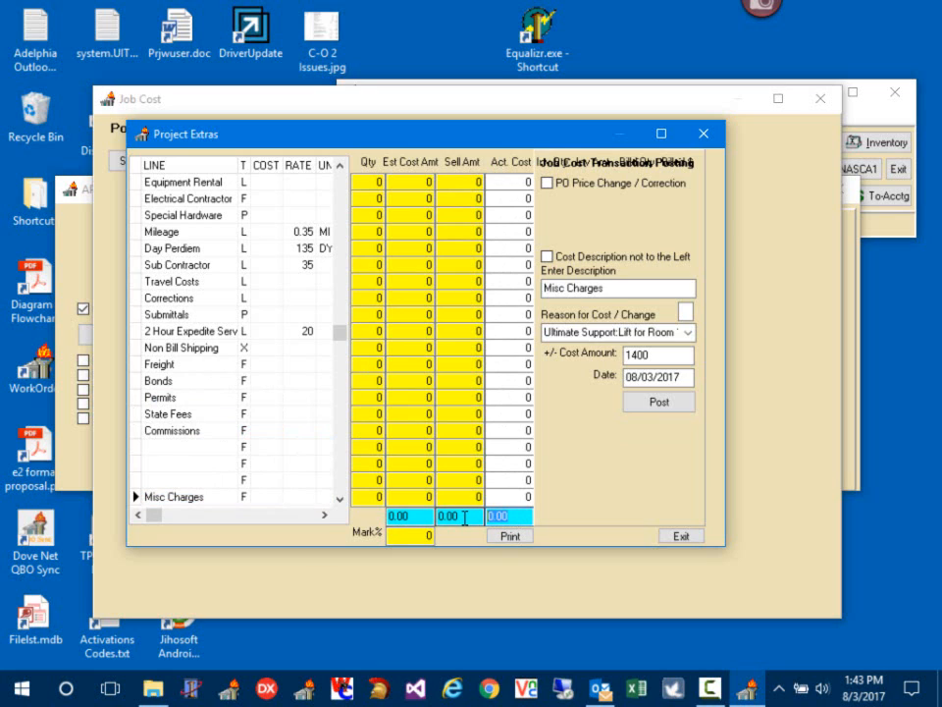
click(507, 495)
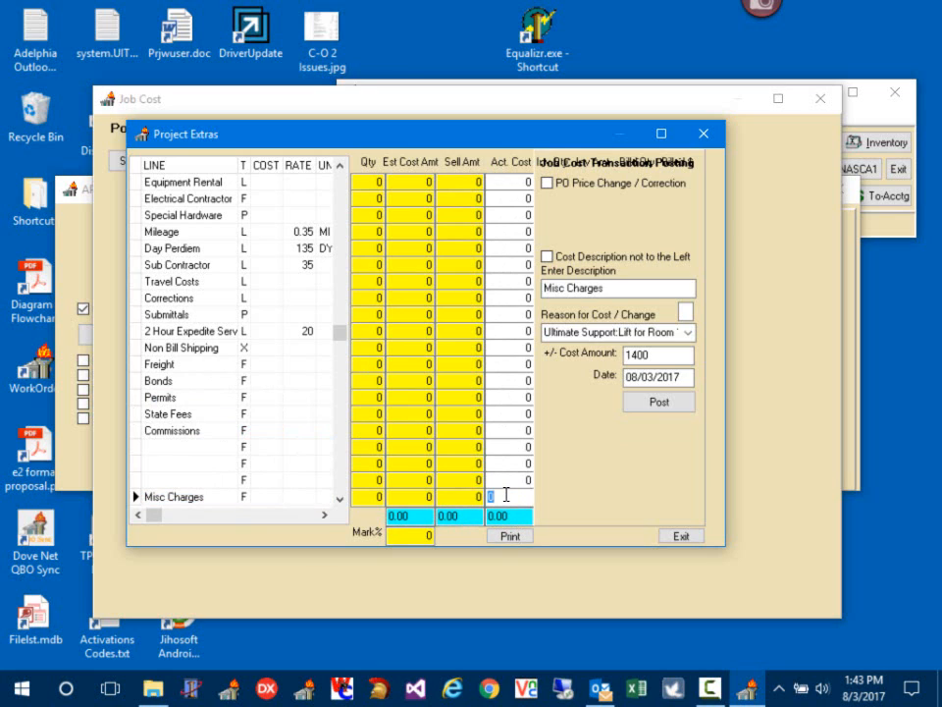
click(658, 403)
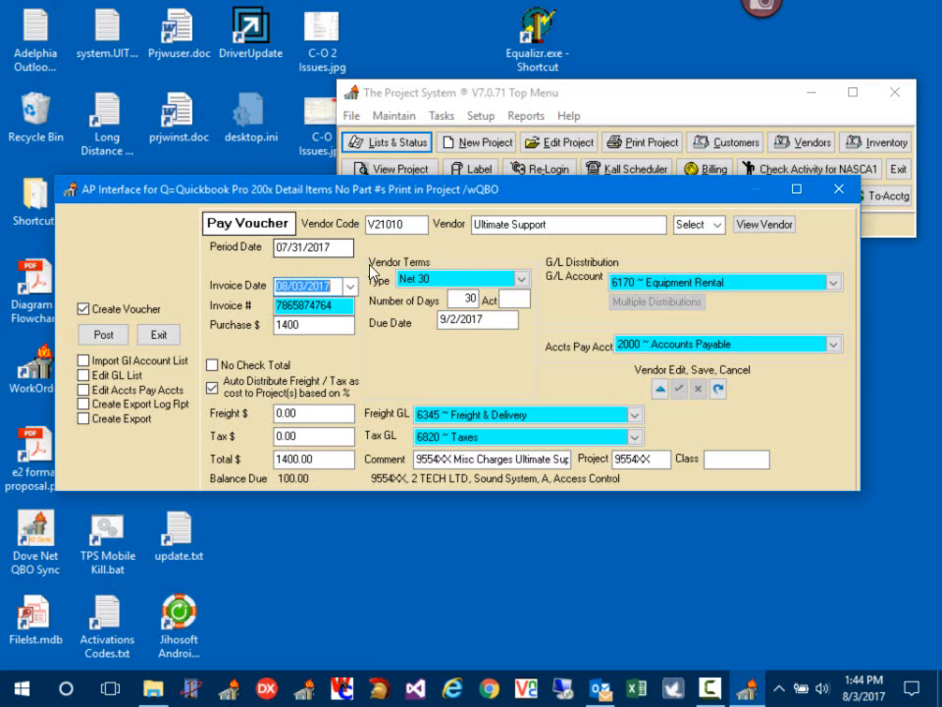
Step: Set the voucher's period date to 08/31/2017 and its freight amount to 100
click(521, 279)
click(522, 279)
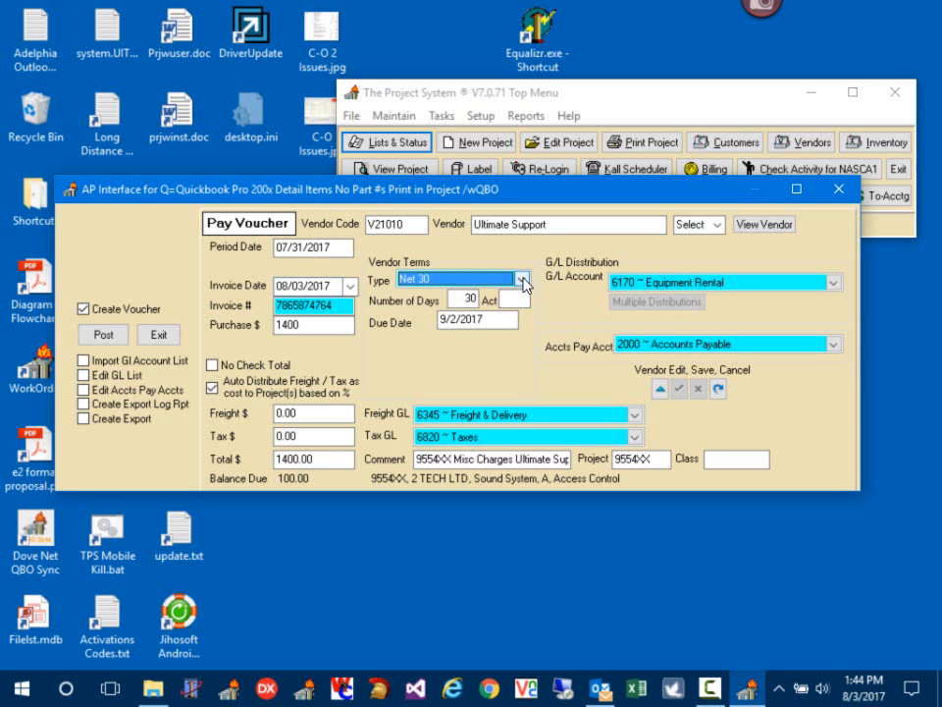
click(350, 248)
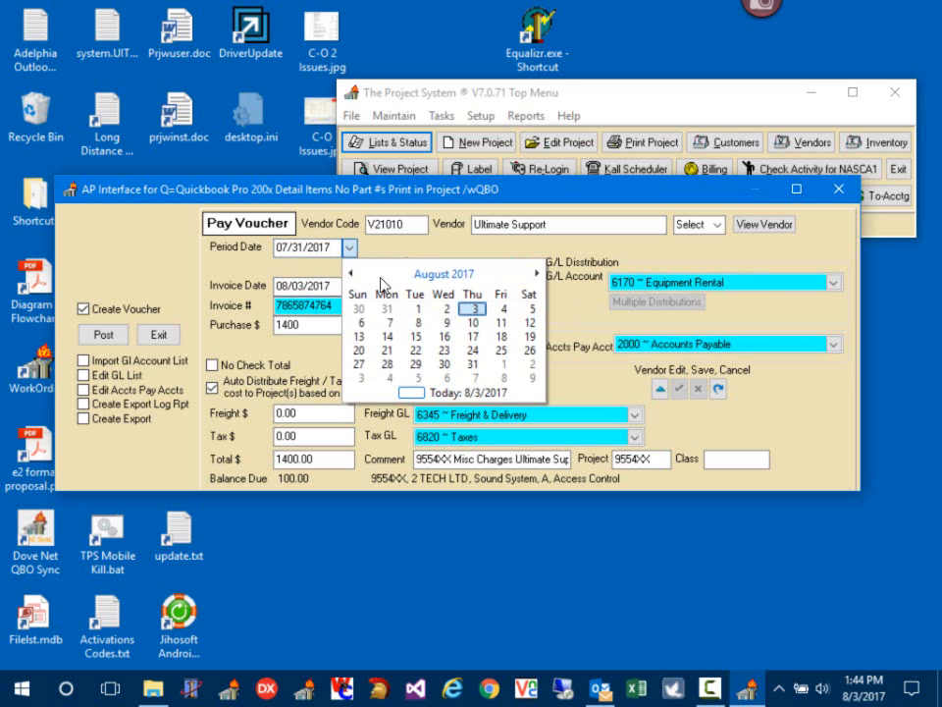
click(472, 364)
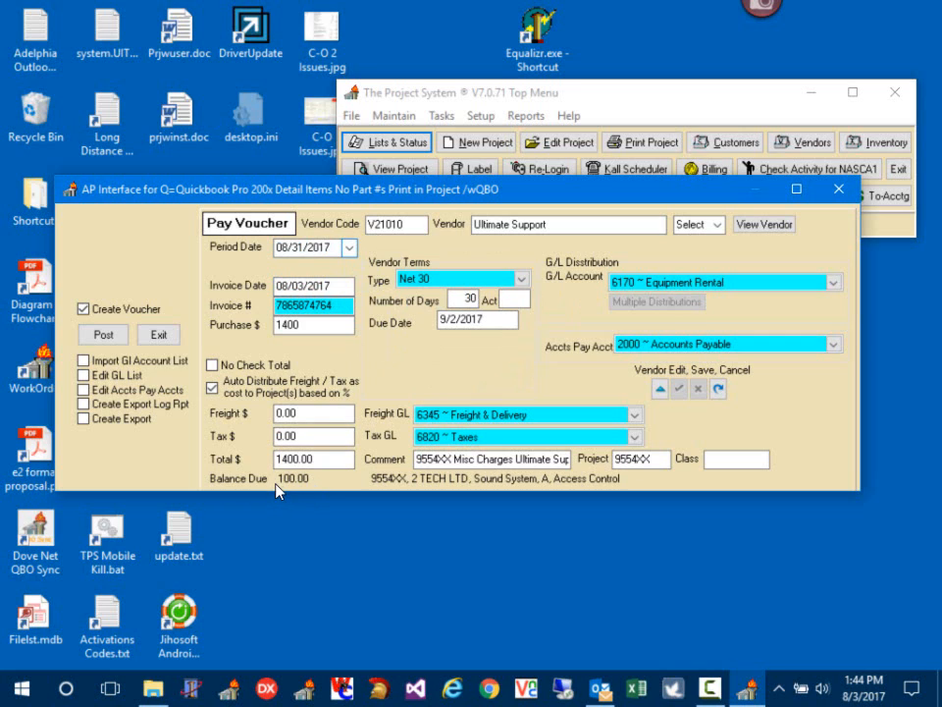
click(290, 458)
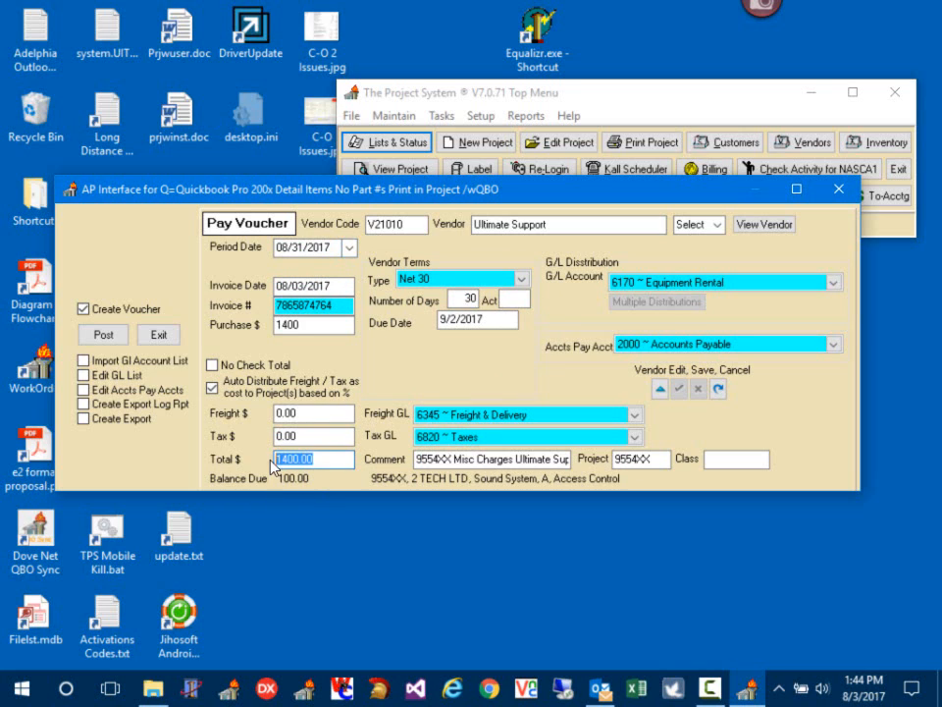
click(289, 414)
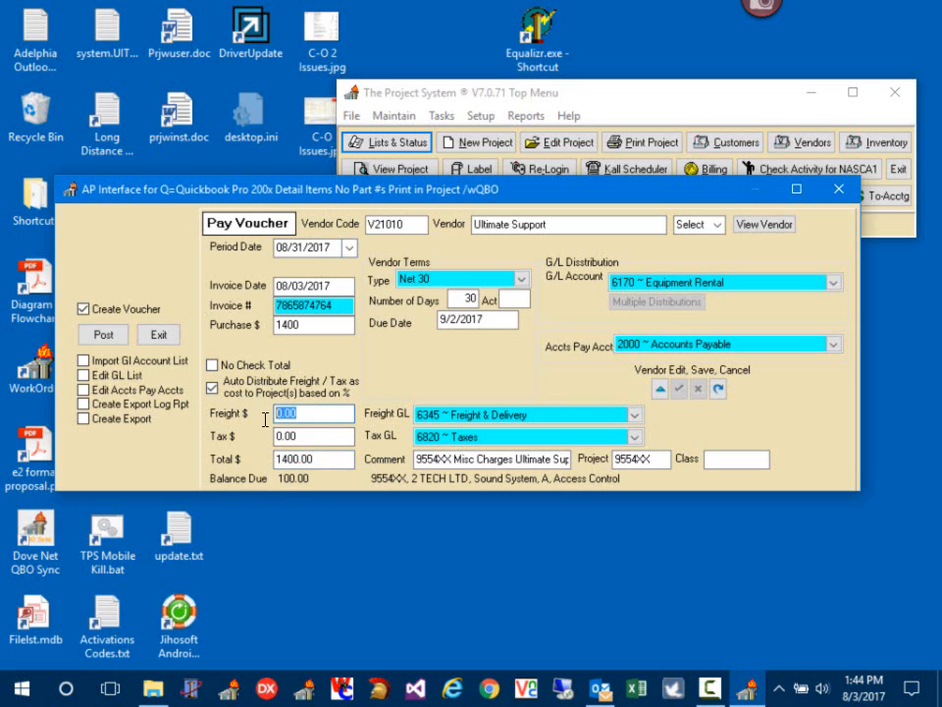
text(100)
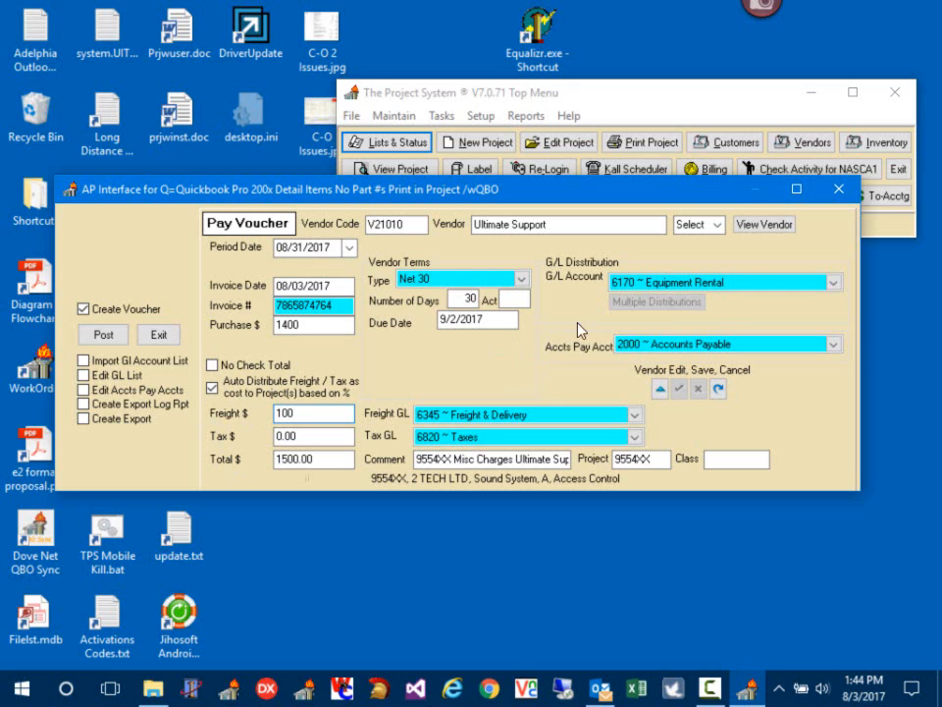
Step: Open the voucher's vendor record to check its pay term and default AP GL account, and close it
click(718, 225)
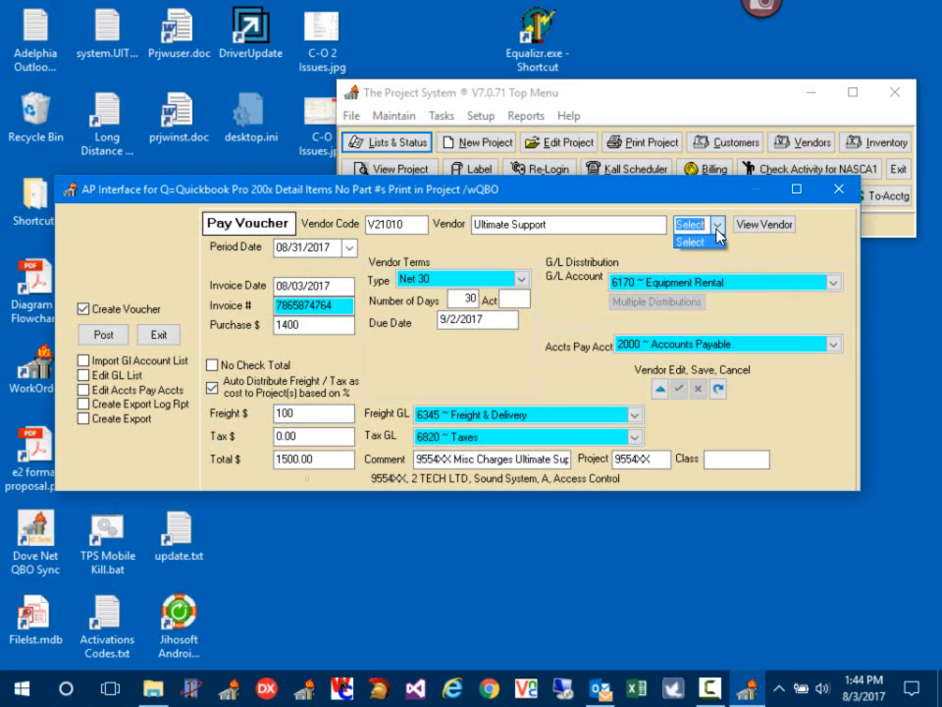
click(716, 245)
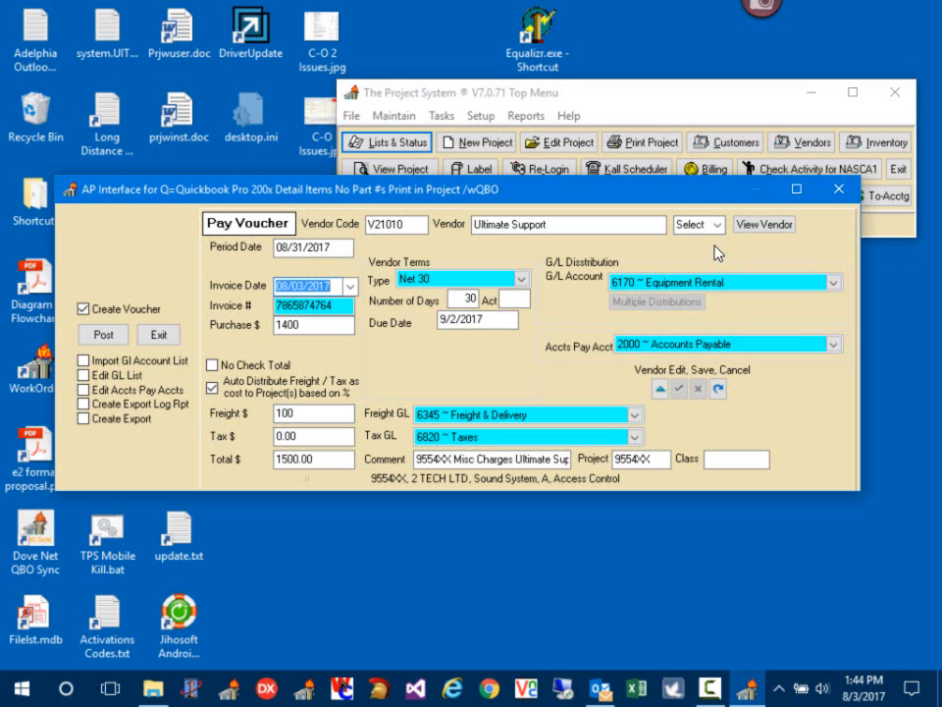
click(761, 225)
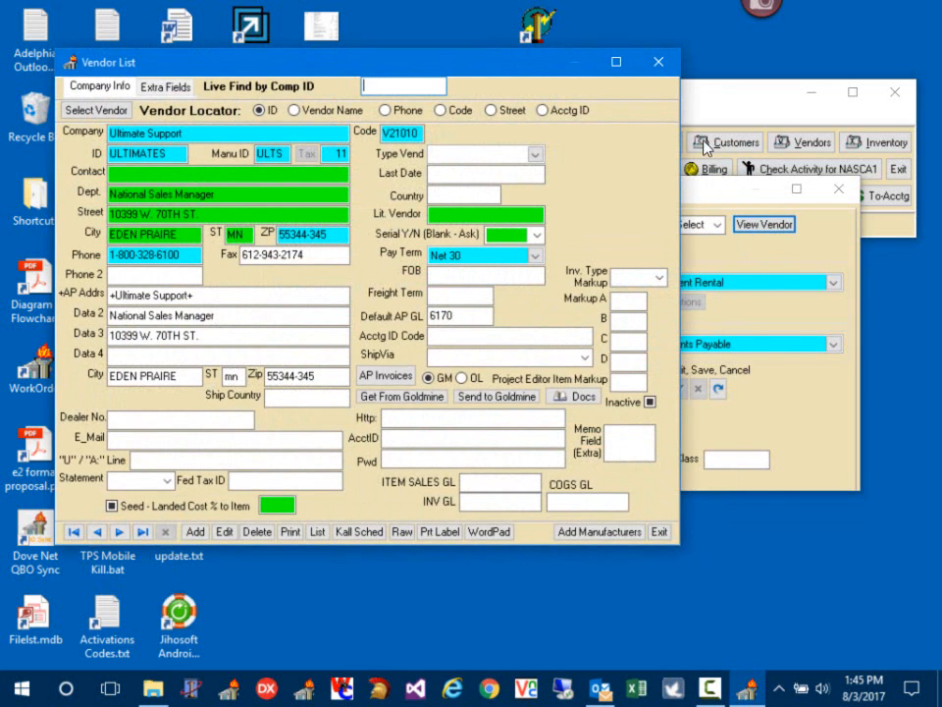
click(669, 71)
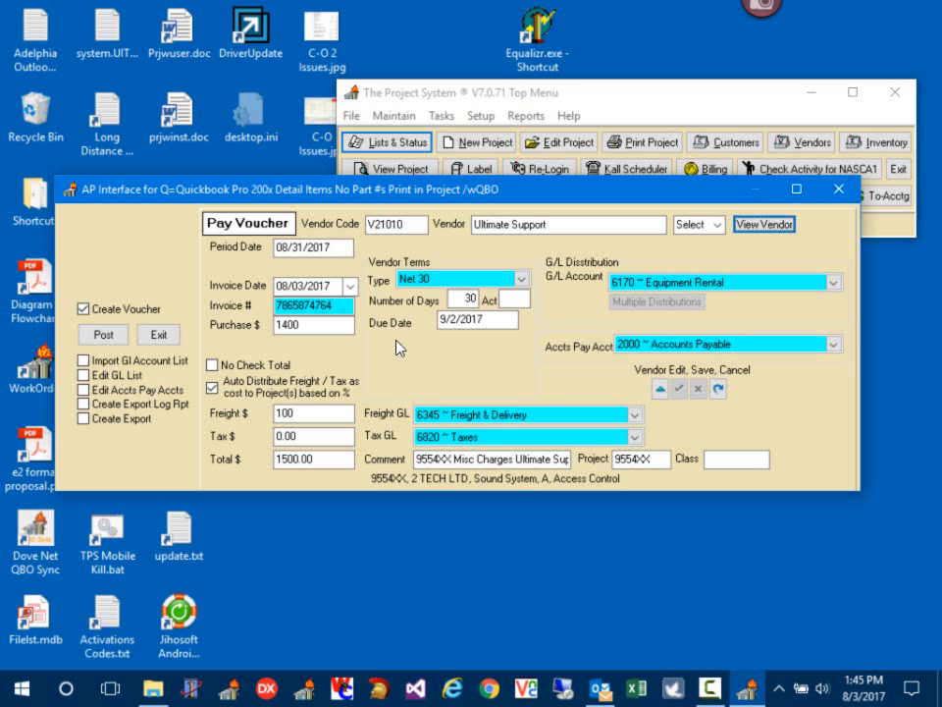
Step: Review the voucher's comment, invoice number, due date and accounts payable account fields
click(519, 458)
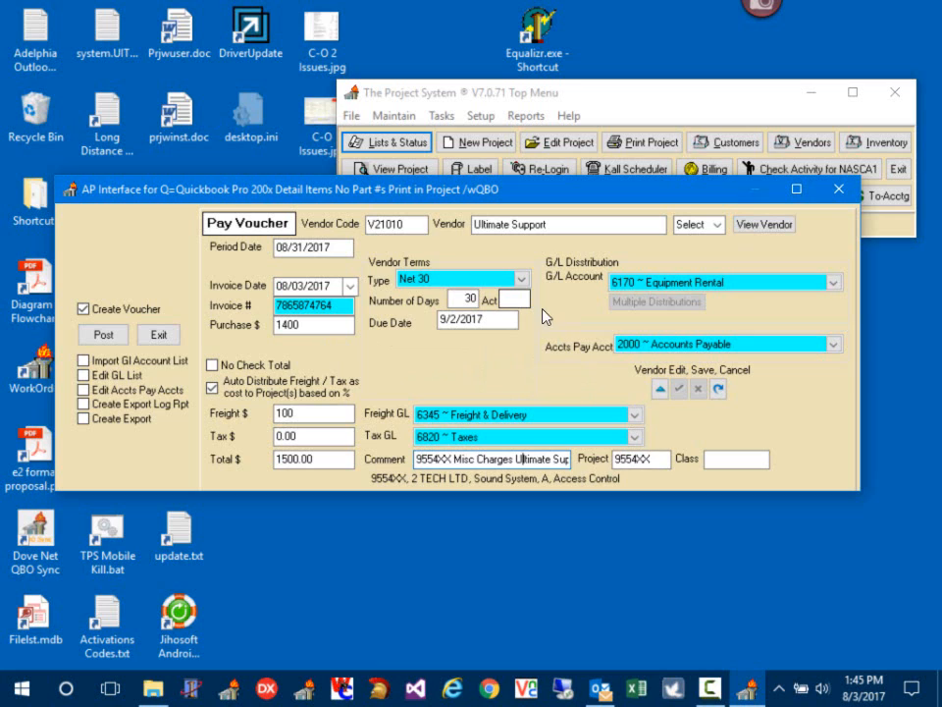
key(Tab)
key(Tab)
key(Tab)
key(Tab)
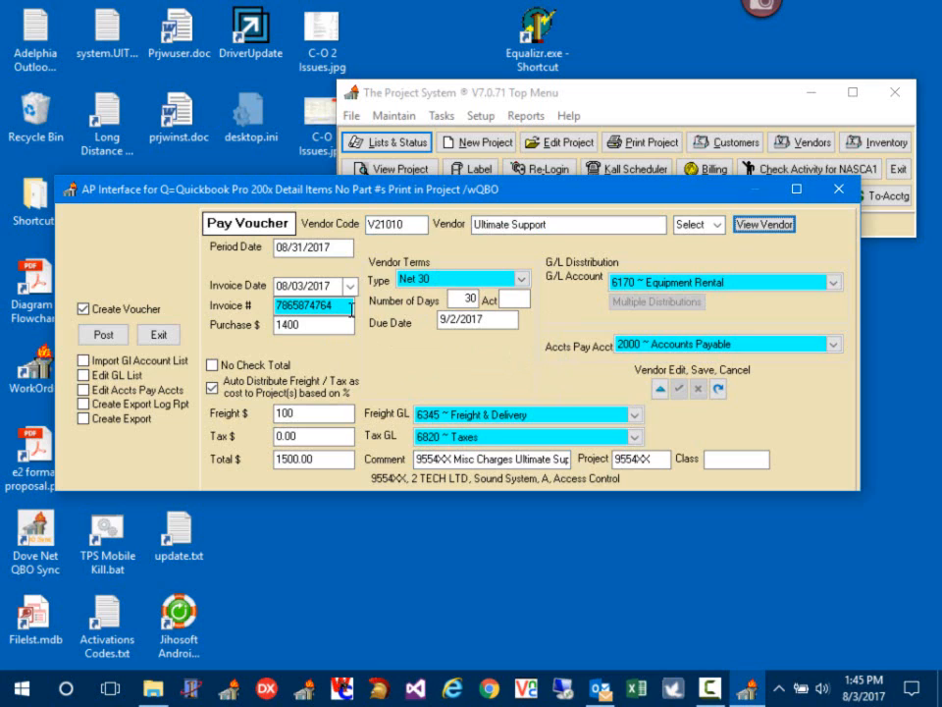
click(339, 305)
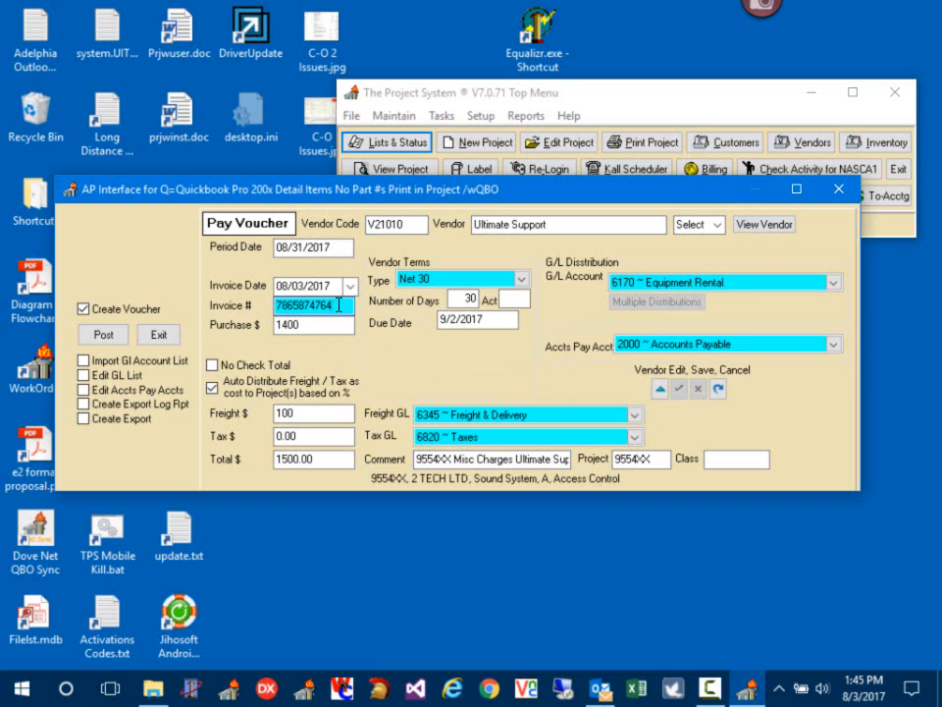
key(Tab)
key(Tab)
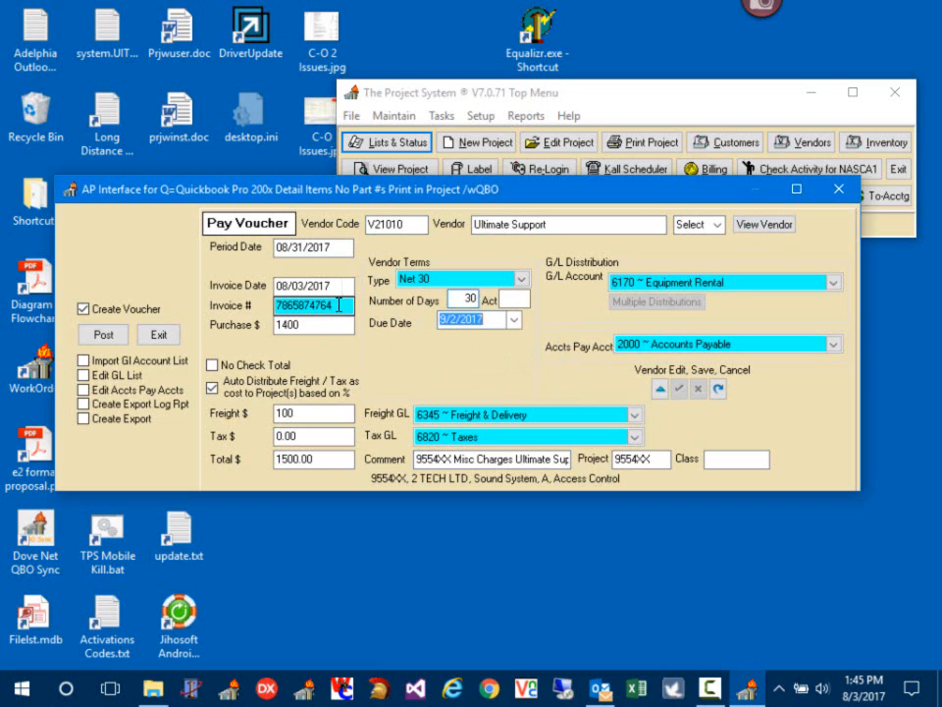
key(Tab)
key(Tab)
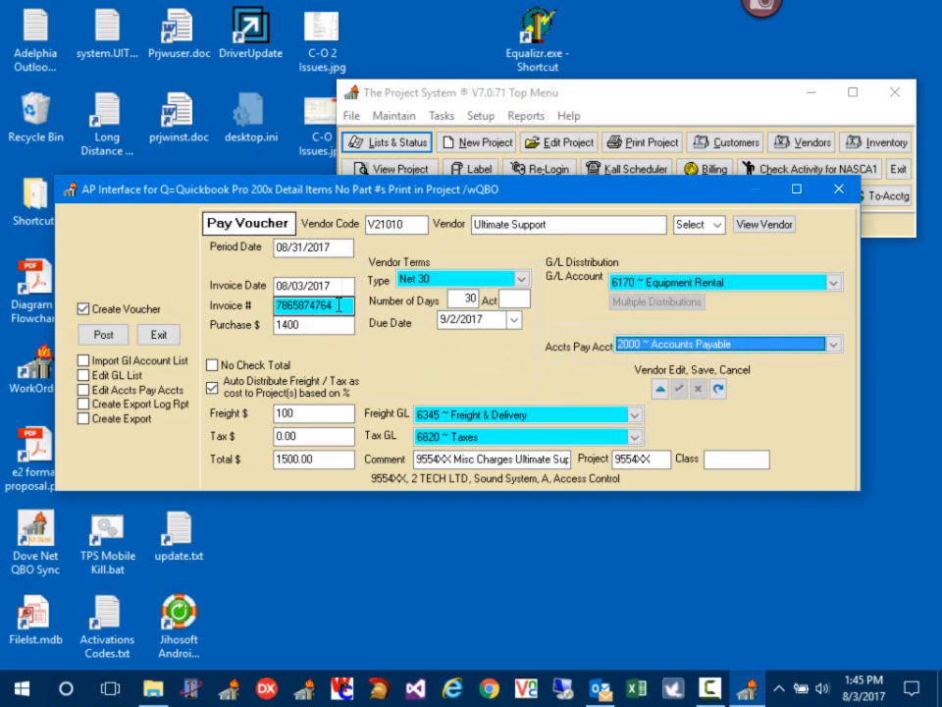
click(463, 459)
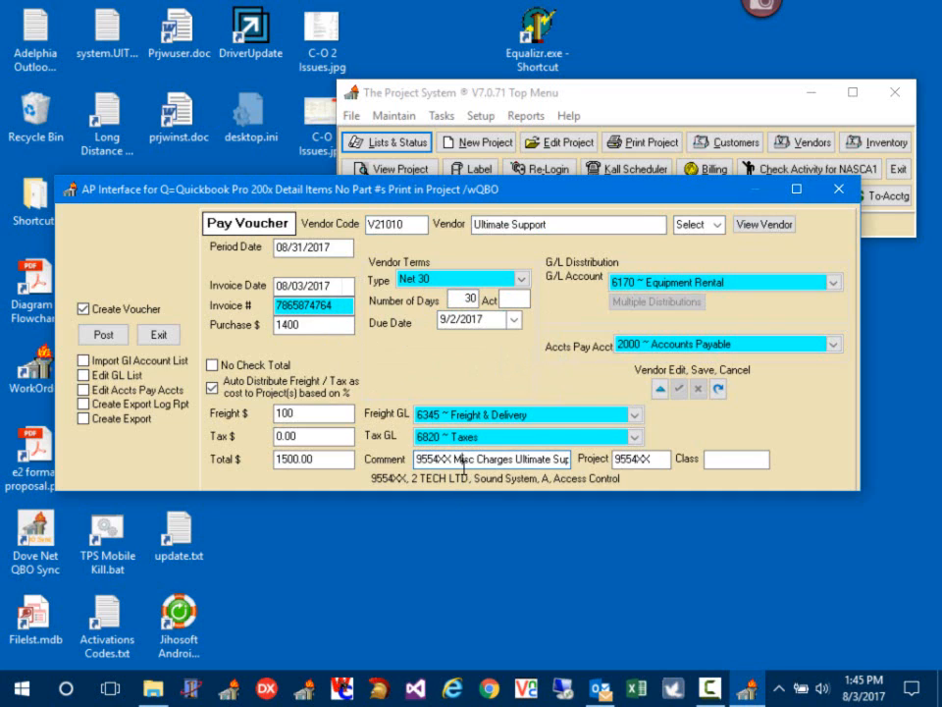
key(Tab)
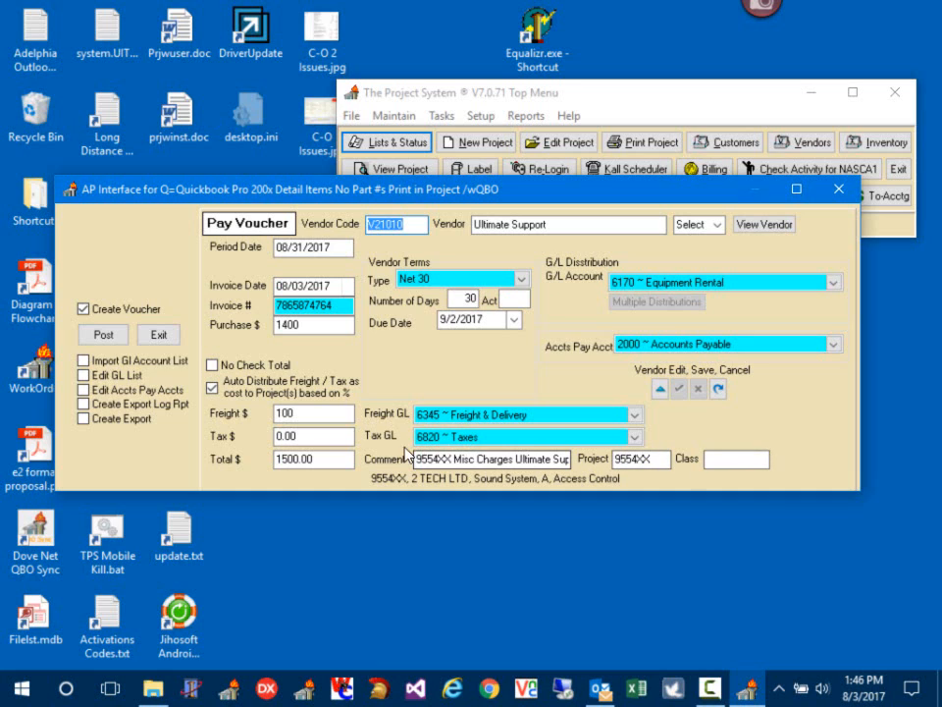
Step: Examine the full comment text on the voucher, from project number to cost description, and the Project field
drag(455, 459, 420, 459)
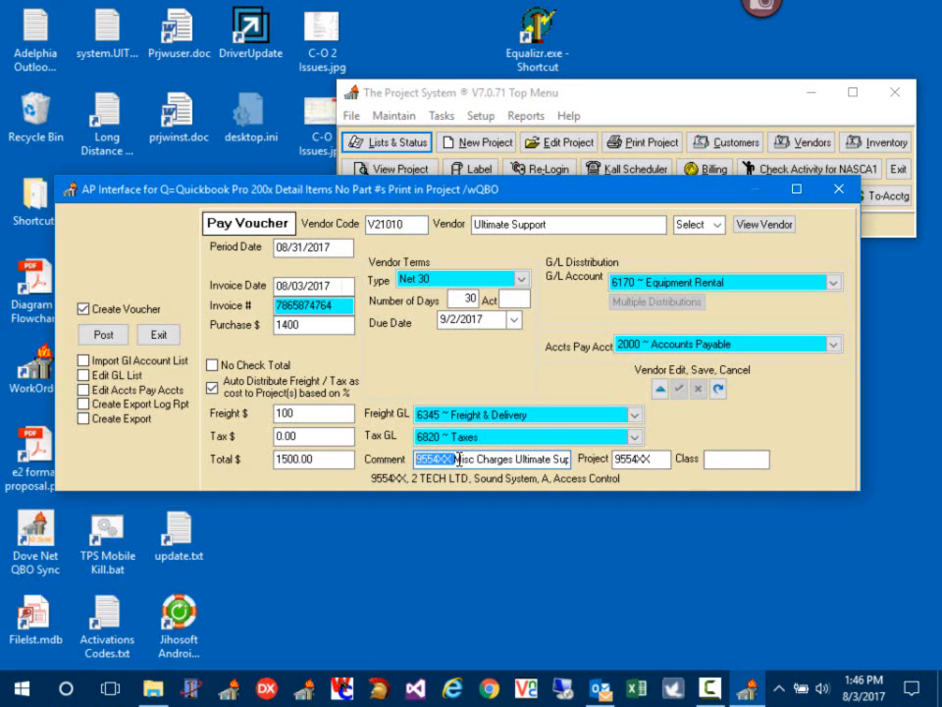
drag(455, 458, 579, 458)
click(519, 459)
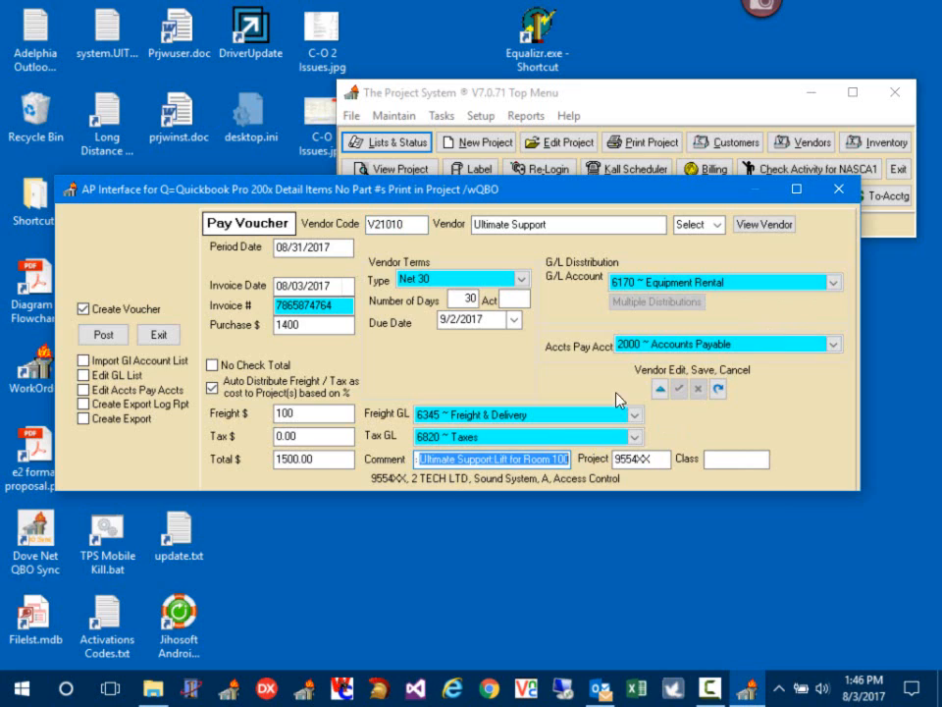
click(511, 459)
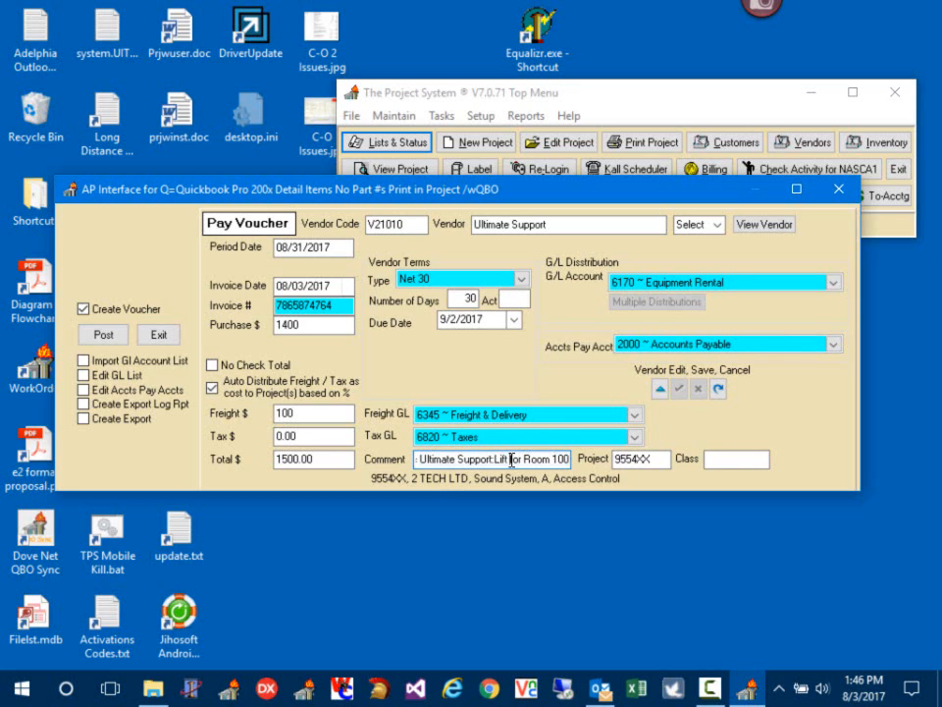
key(Home)
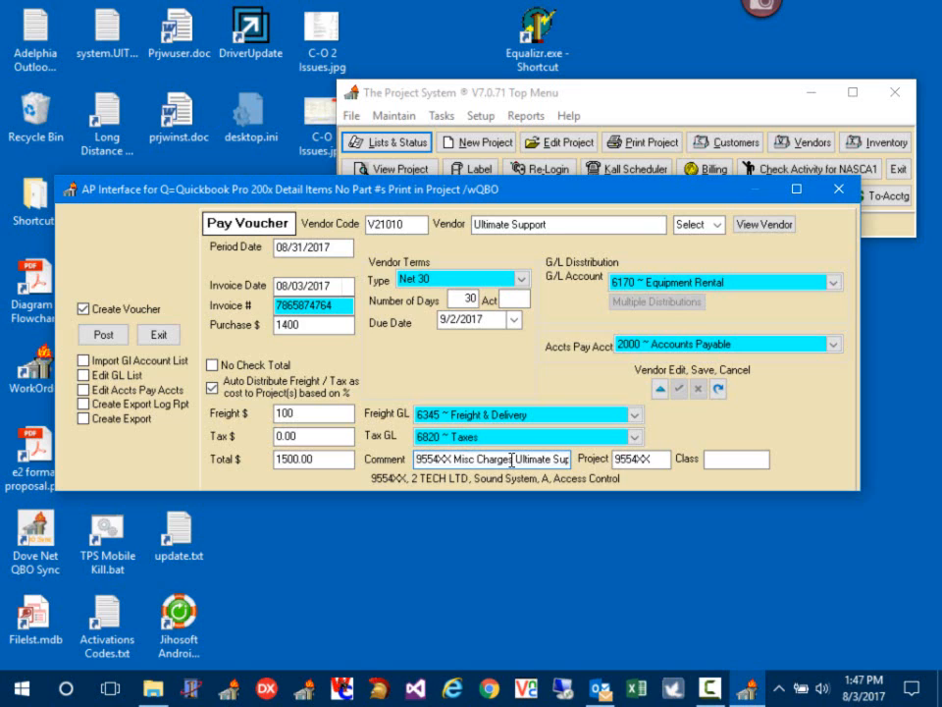
click(629, 458)
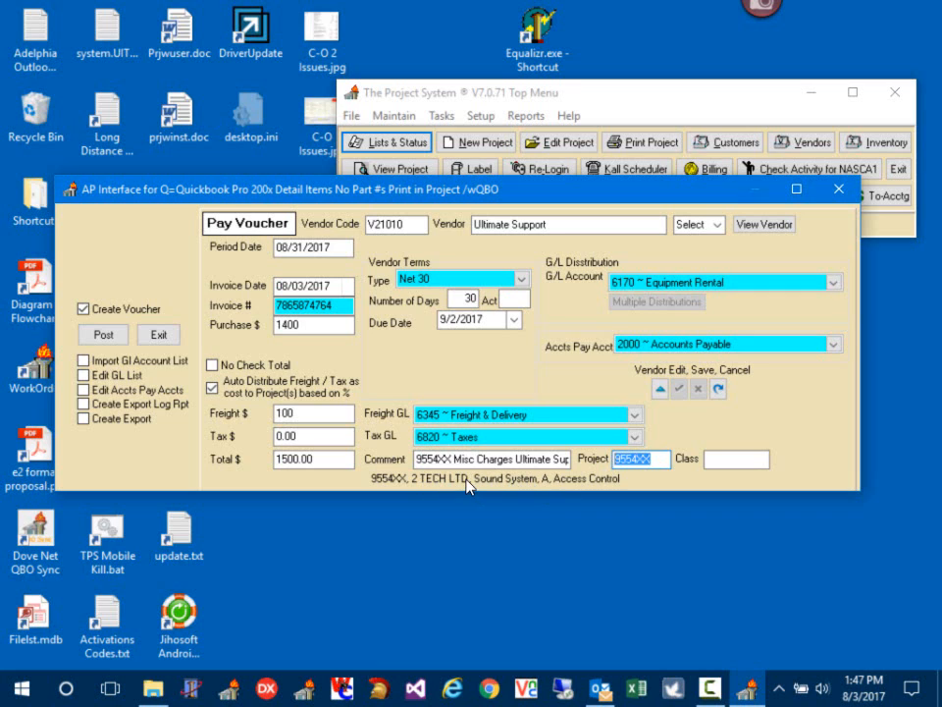
Step: Check the voucher's available G/L accounts and try to post the voucher
click(764, 284)
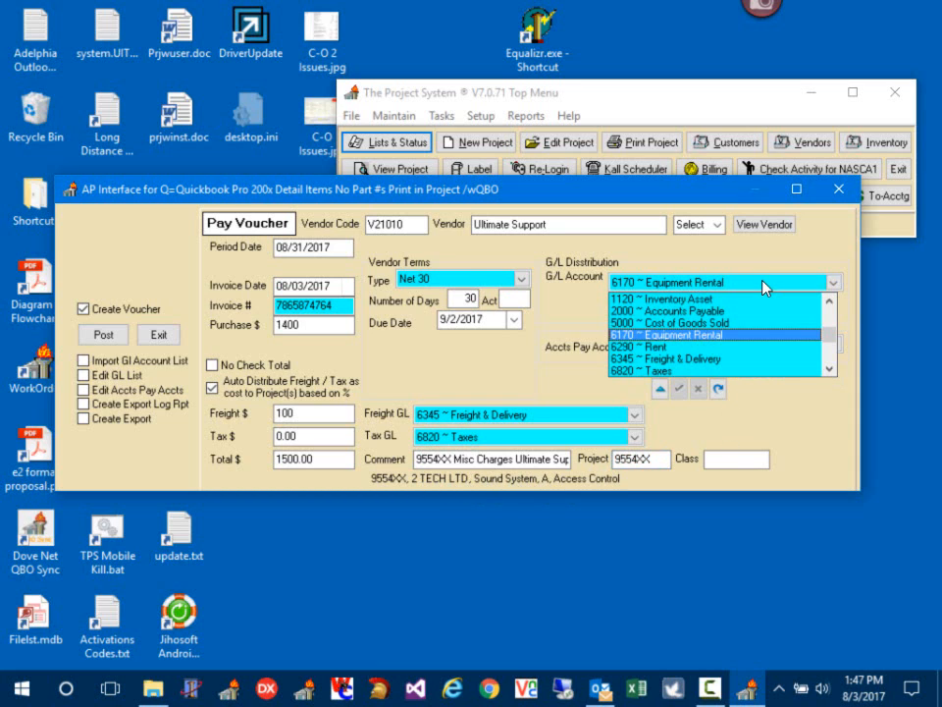
click(765, 284)
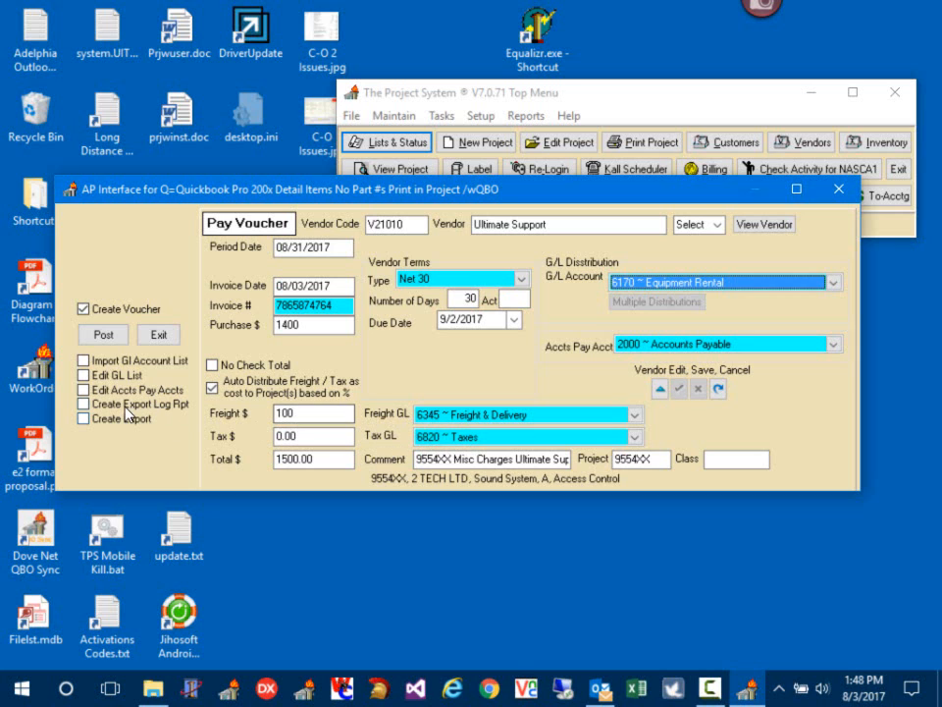
click(108, 337)
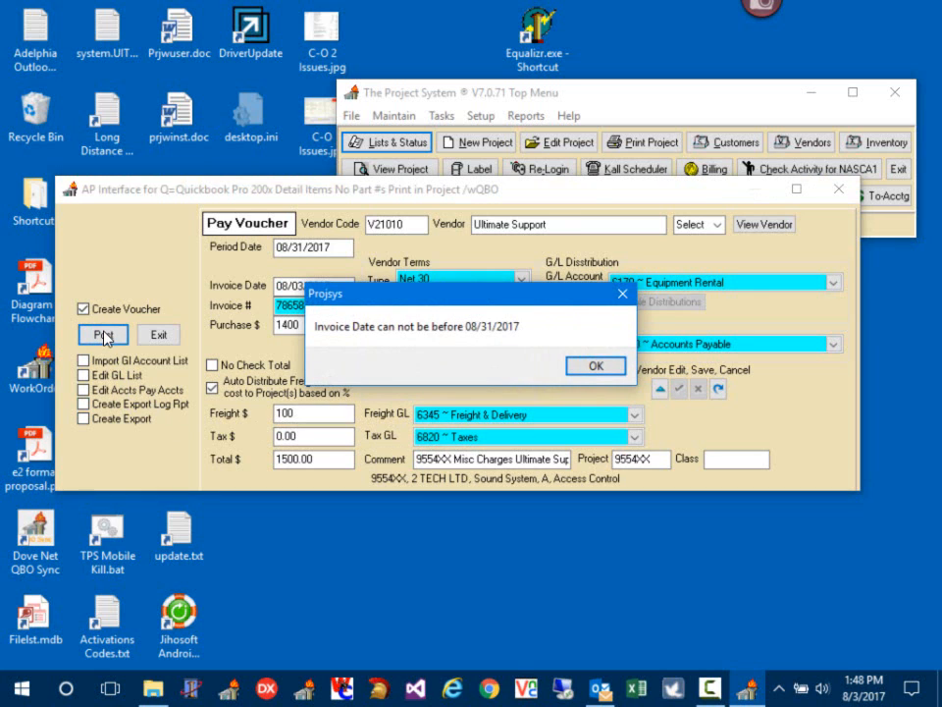
click(597, 366)
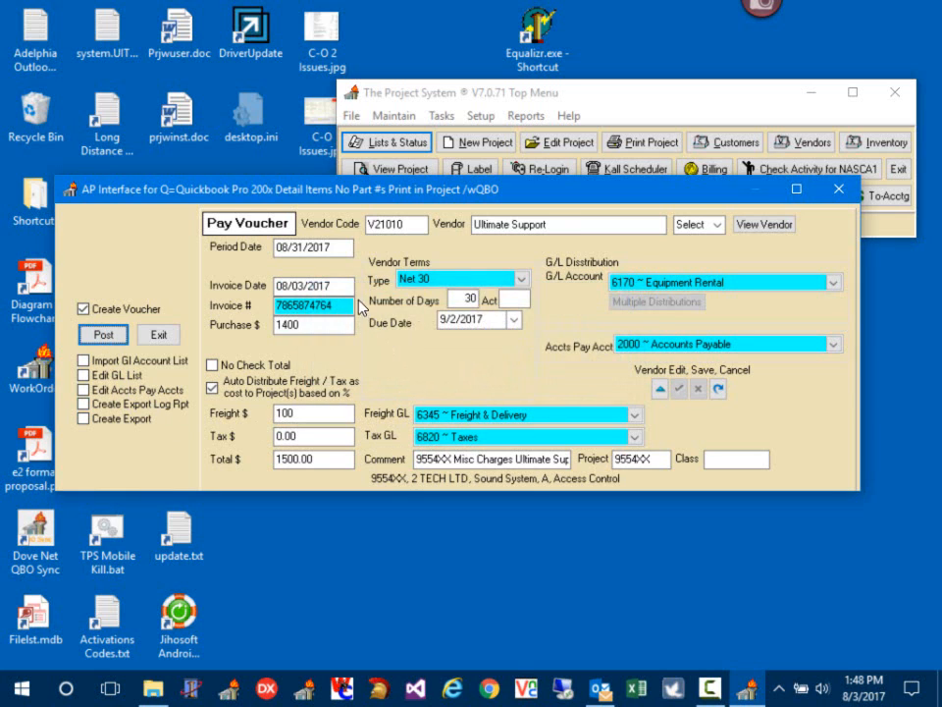
Step: Set the voucher's period date to 08/30/2017 and try to post the voucher again
click(303, 253)
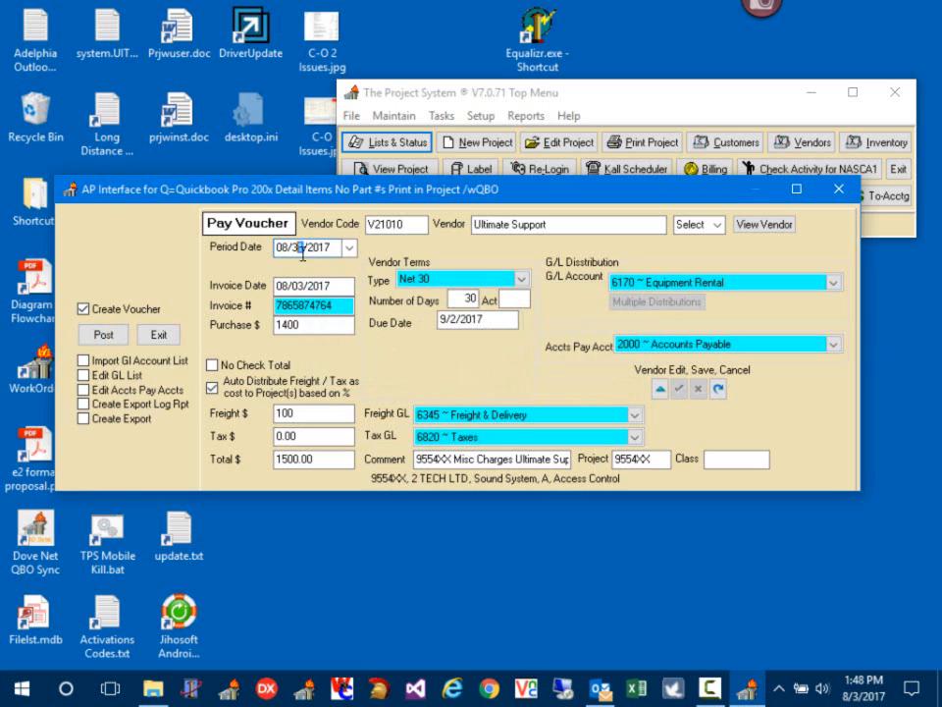
text(30)
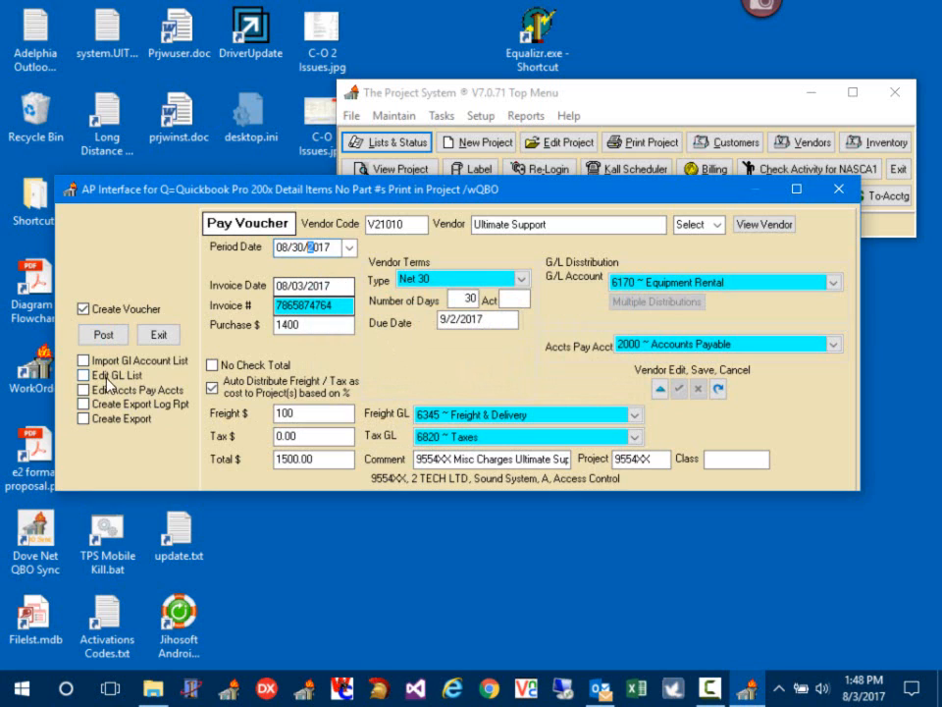
click(103, 333)
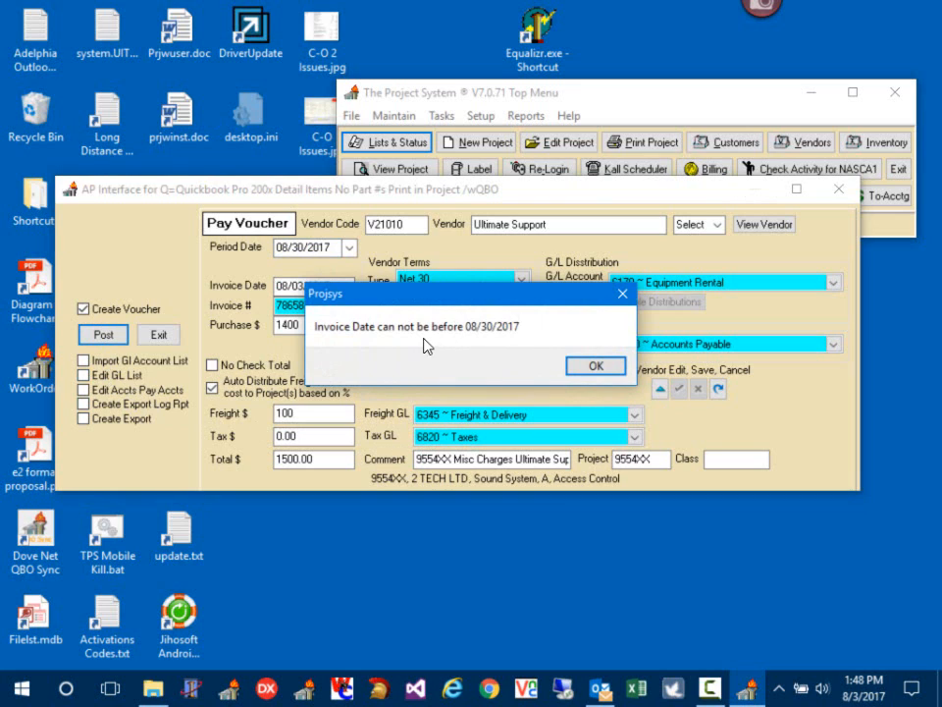
click(596, 367)
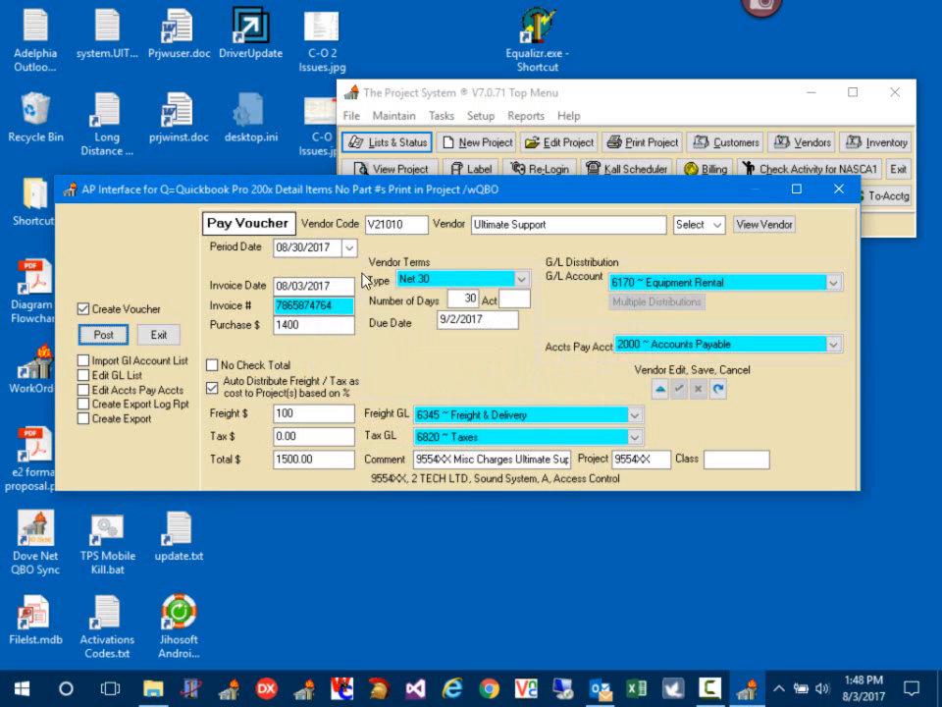
Step: Set the voucher's period date to 08/03/2017, post the voucher and exit the AP Interface
click(351, 248)
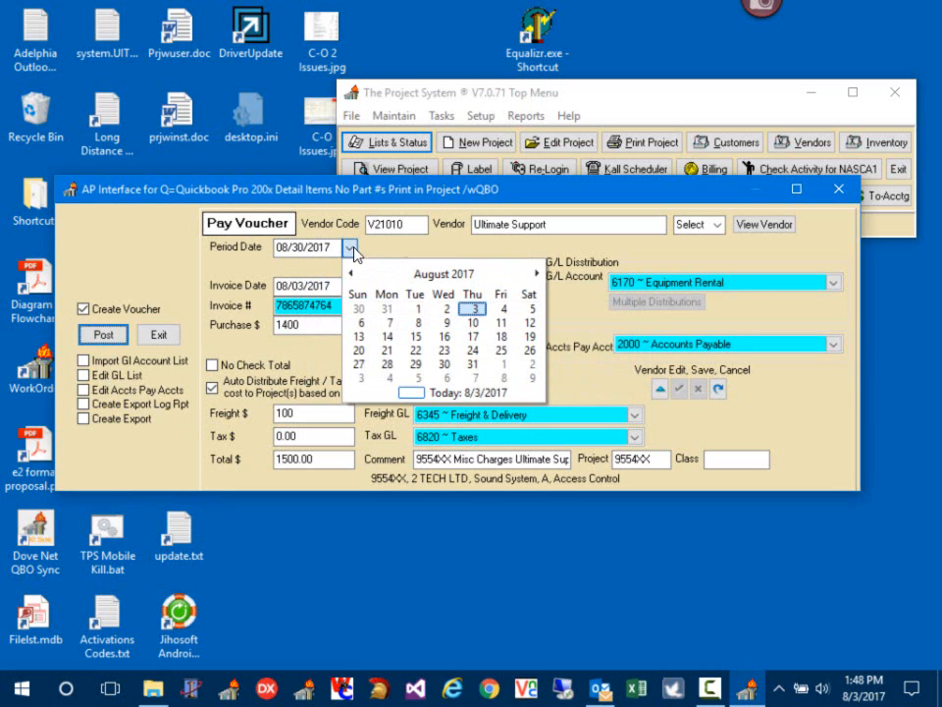
click(474, 309)
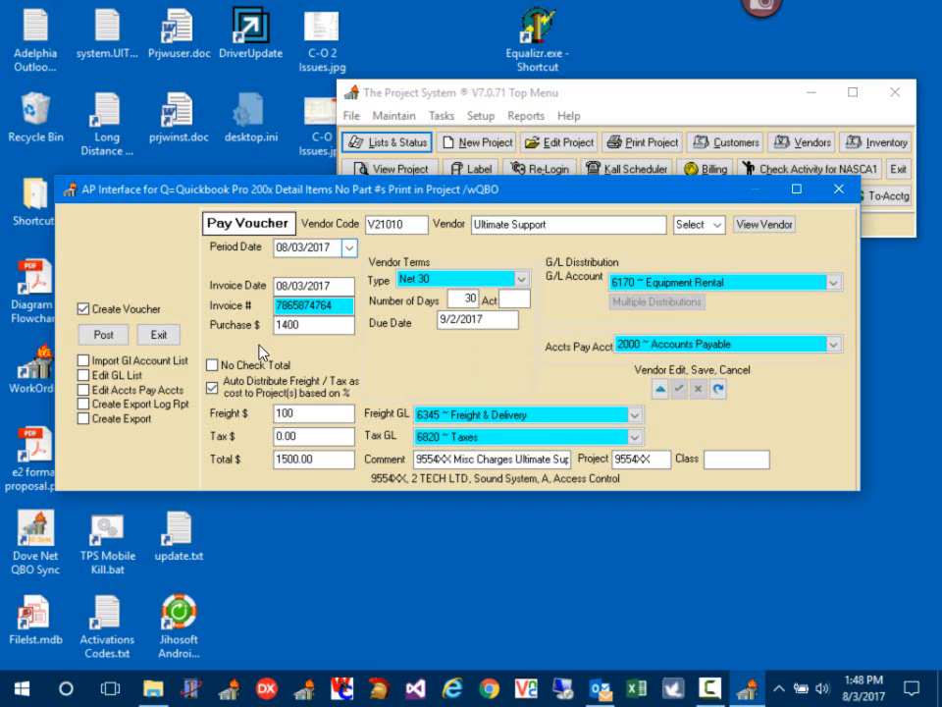
click(103, 334)
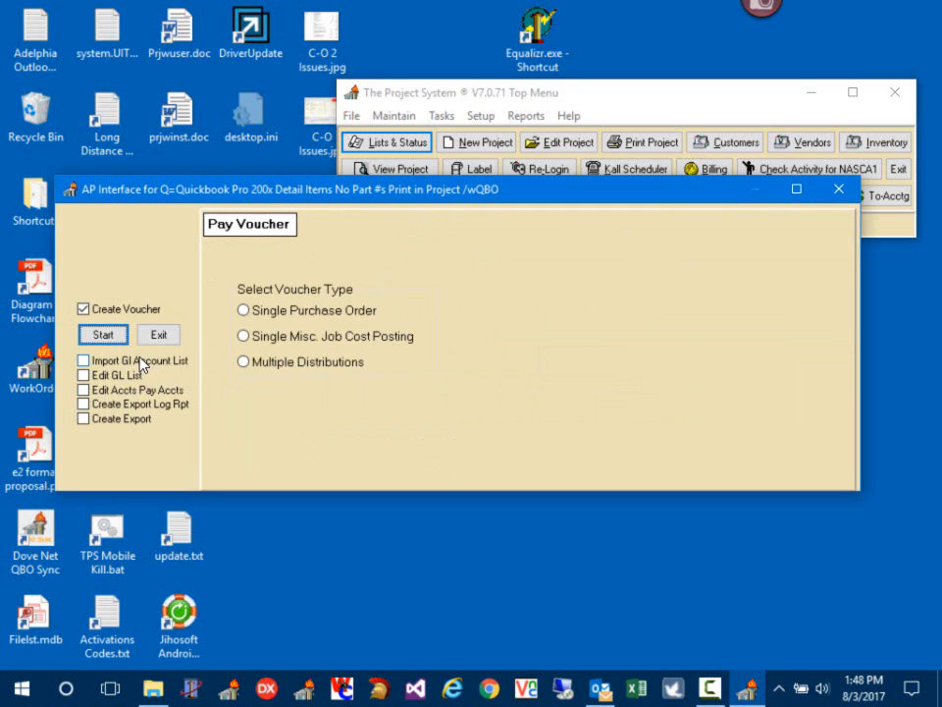
click(163, 335)
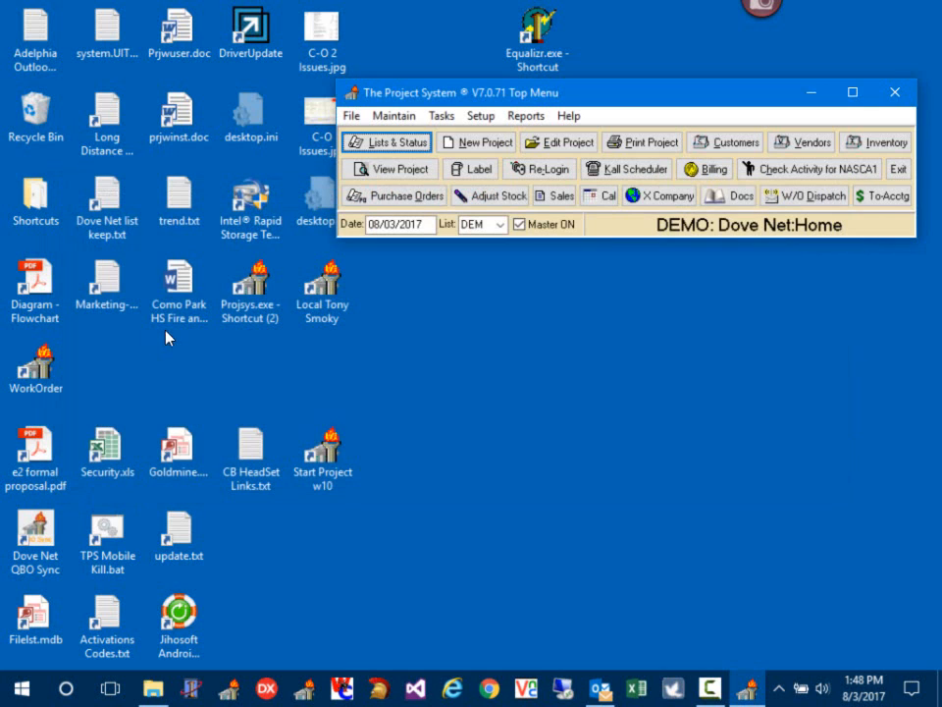
Step: Open Billing, make its period date editable and set the date to 08/01/2017
click(707, 168)
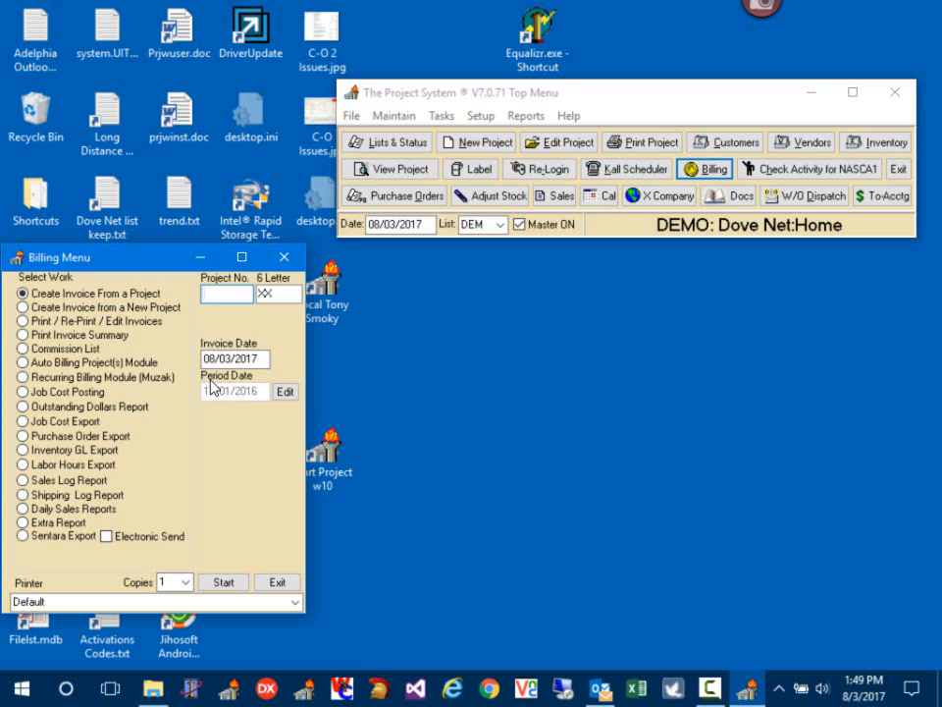
click(286, 393)
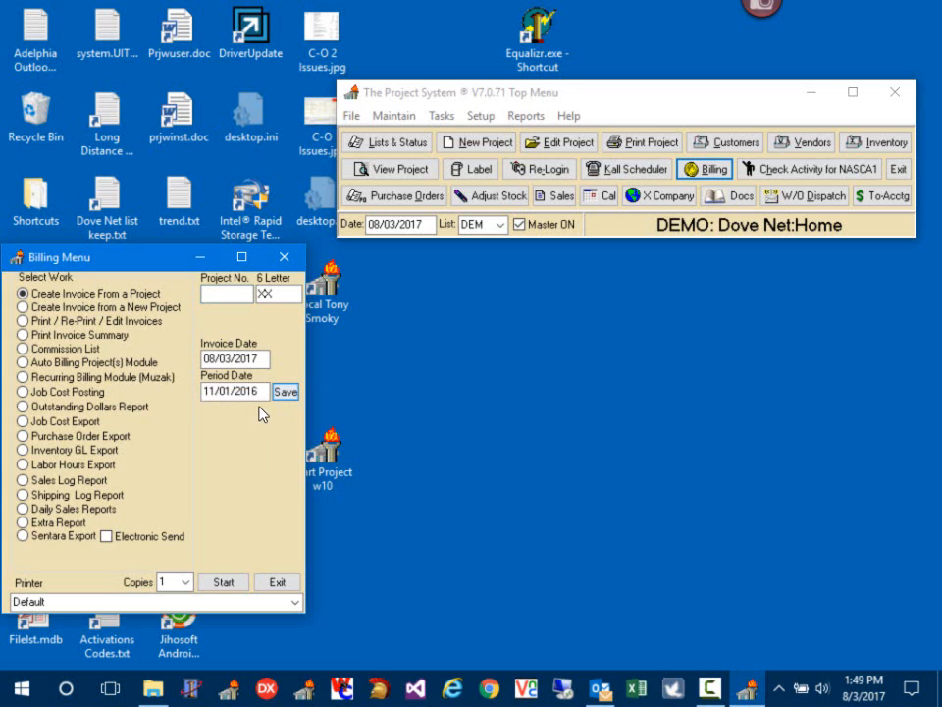
click(265, 392)
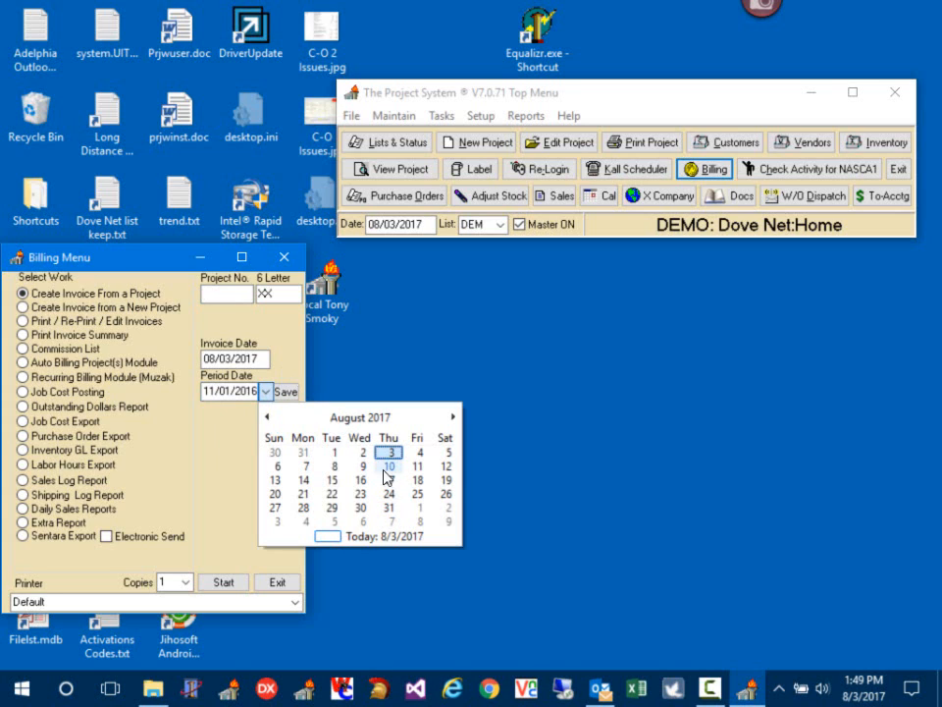
click(336, 453)
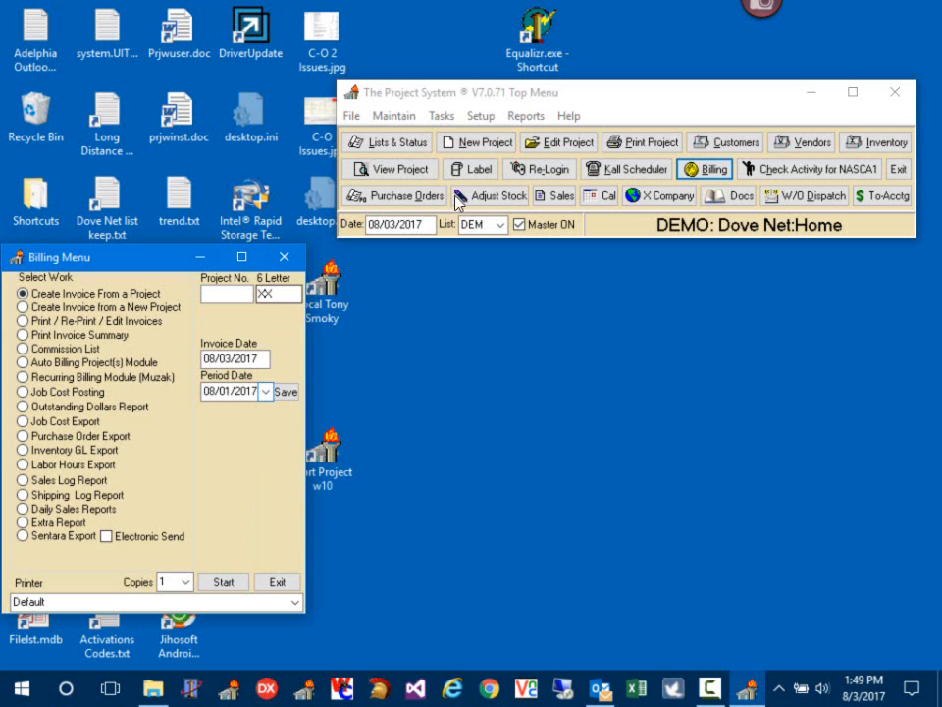
Step: Create the Quickbooks voucher export through the Quickbooks AP Interface and highlight the export file's name in the results
click(437, 115)
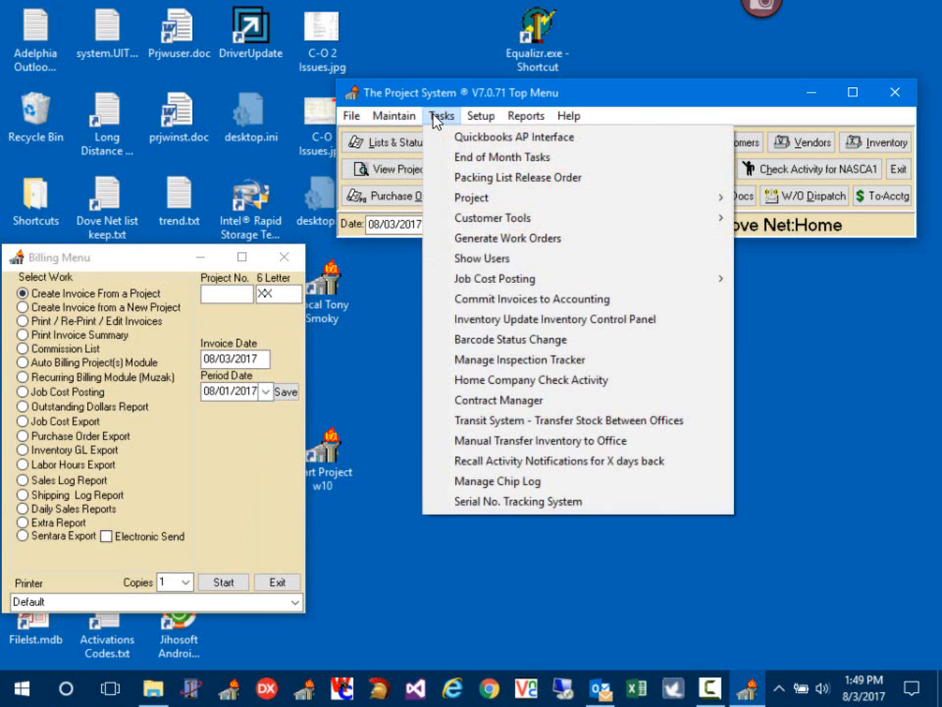
click(465, 145)
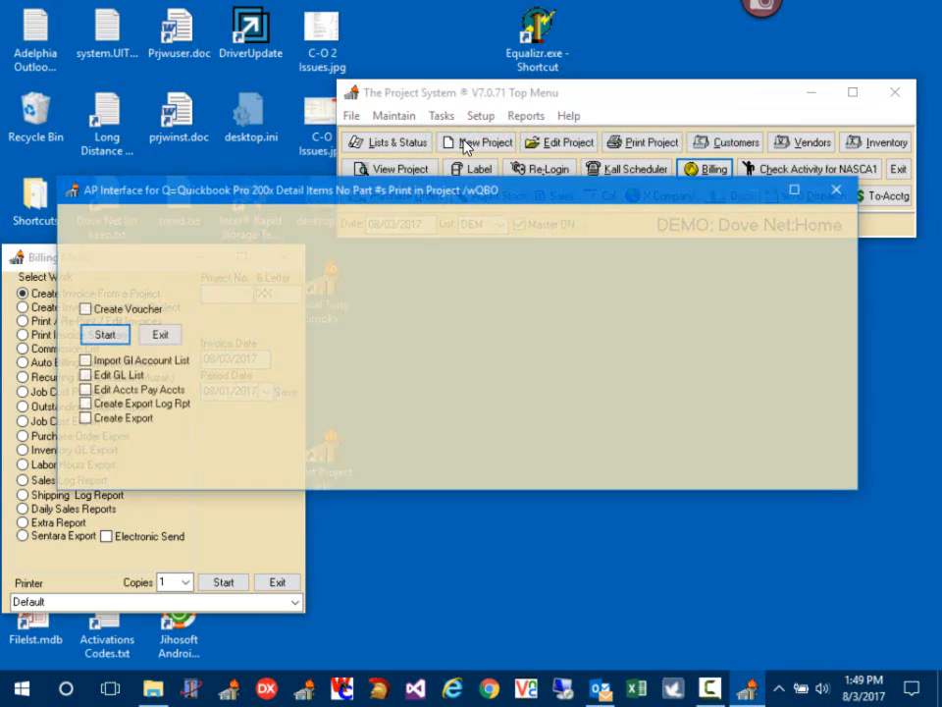
click(141, 420)
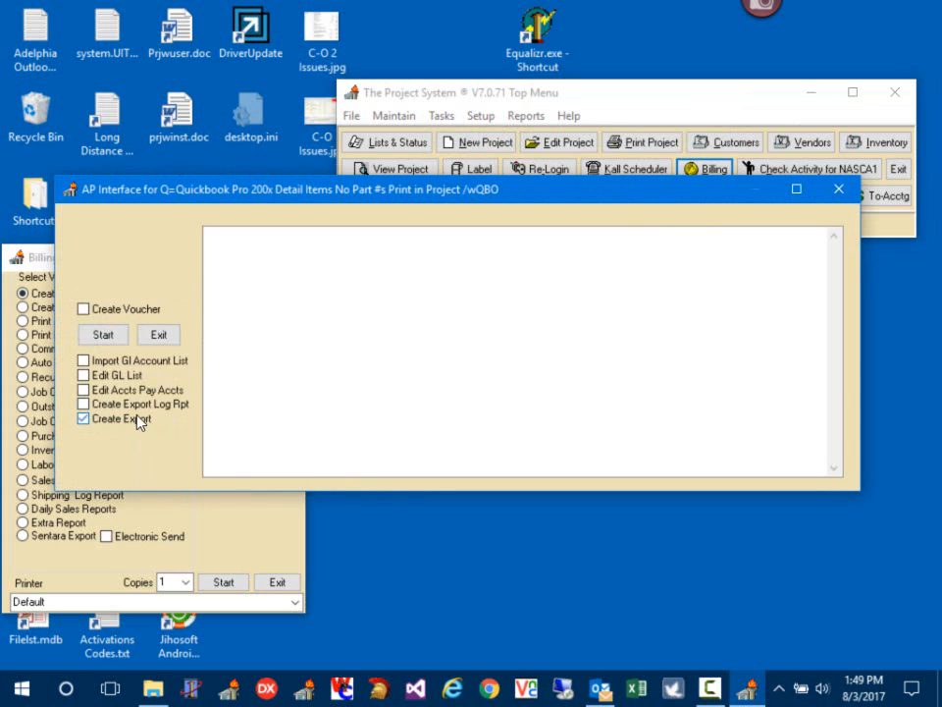
click(108, 336)
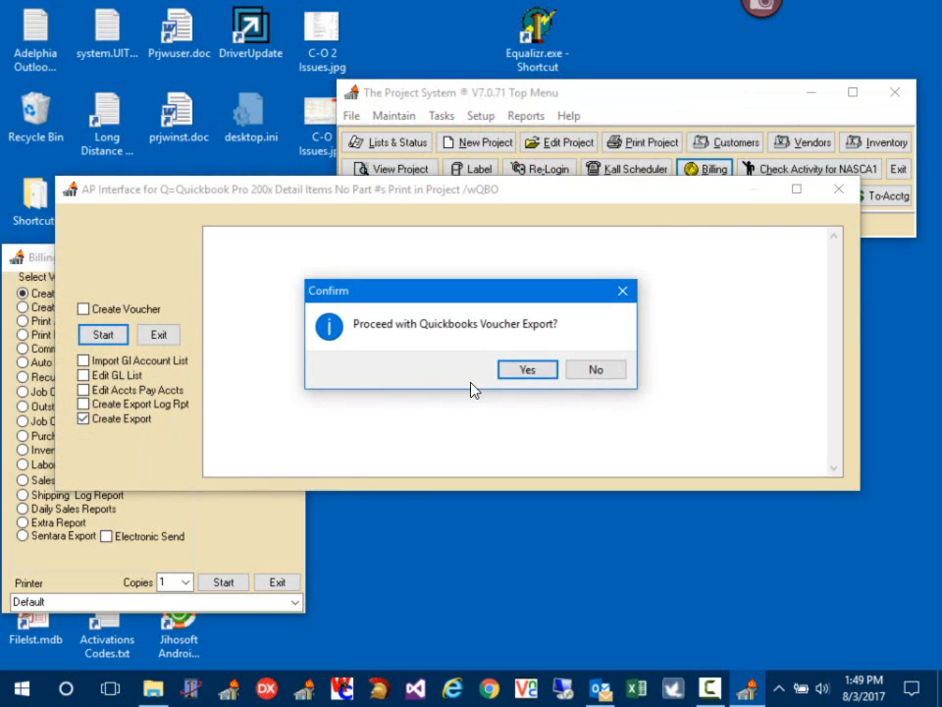
click(526, 369)
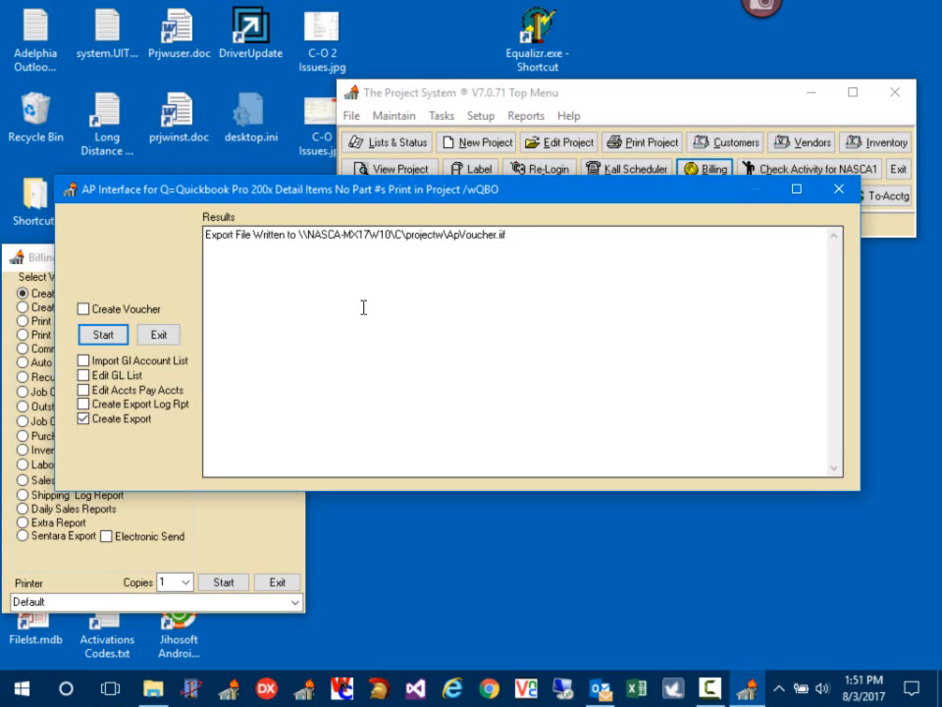
drag(505, 235, 448, 237)
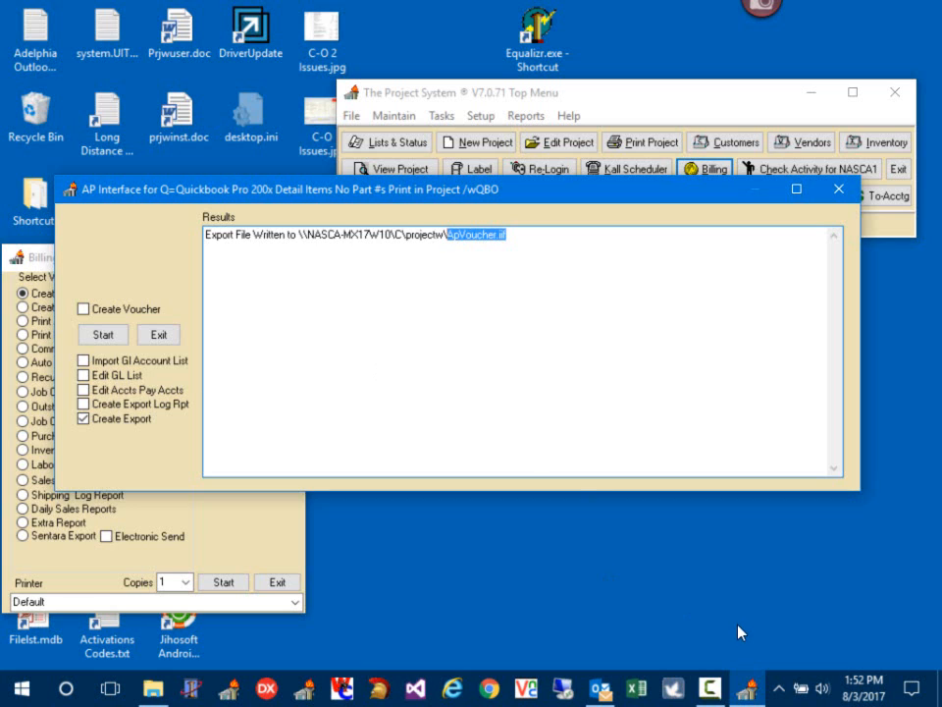
click(781, 692)
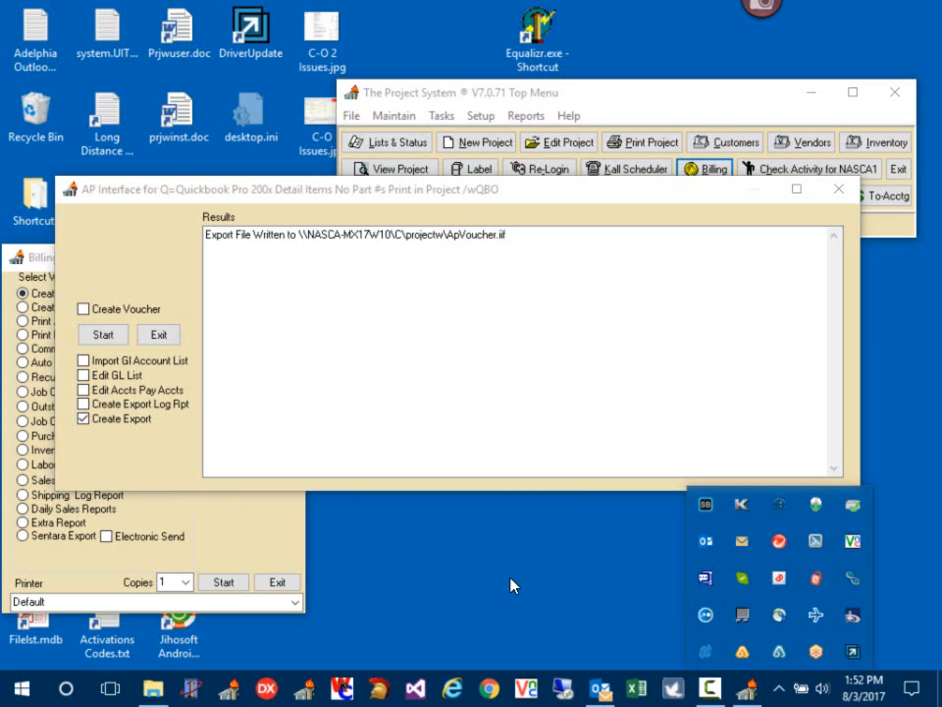
click(711, 689)
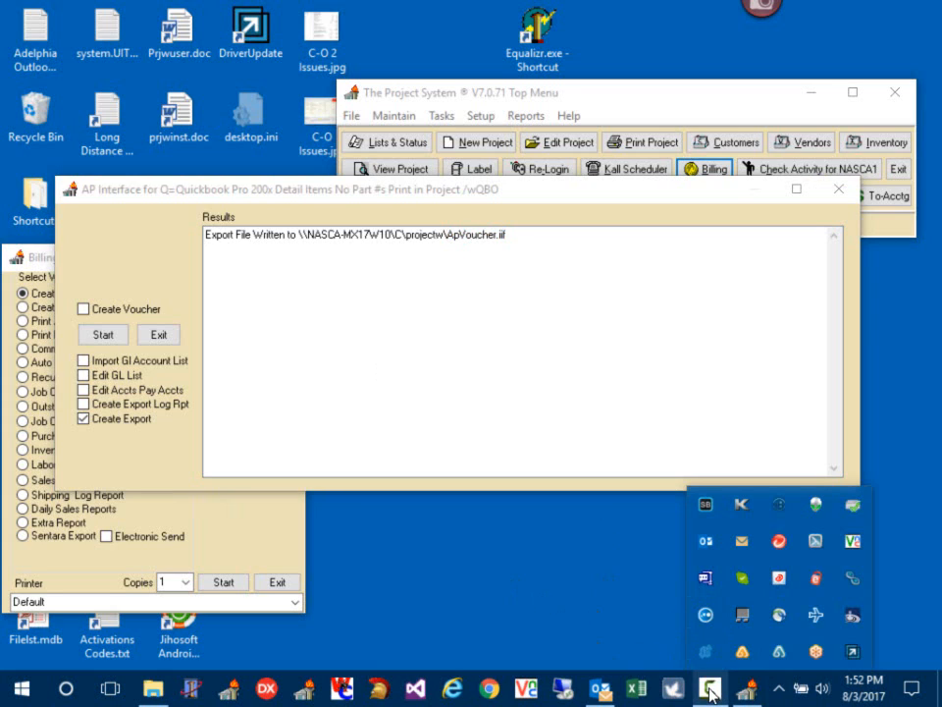